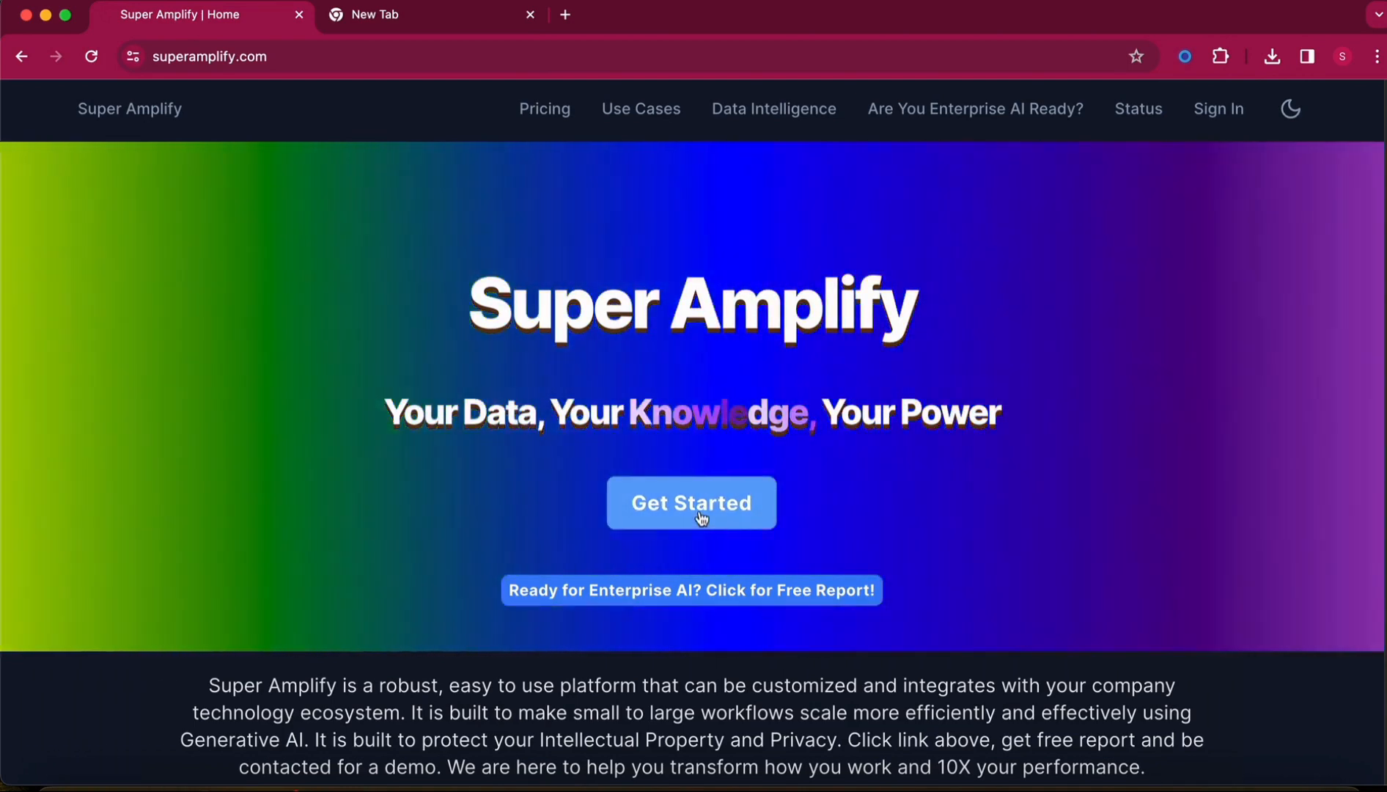
# Get started on the Super Amplify site and sign up with Google
pyautogui.click(702, 528)
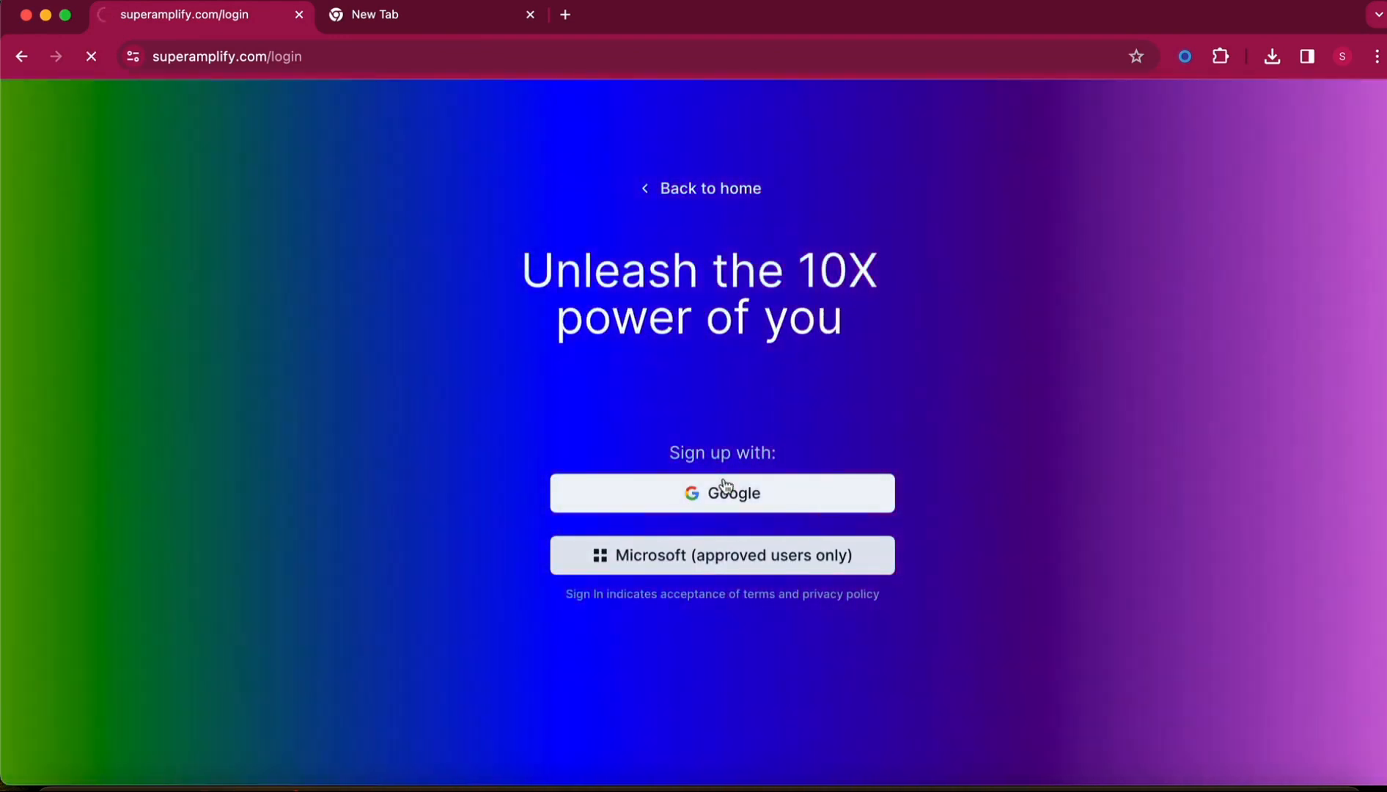
pyautogui.click(724, 485)
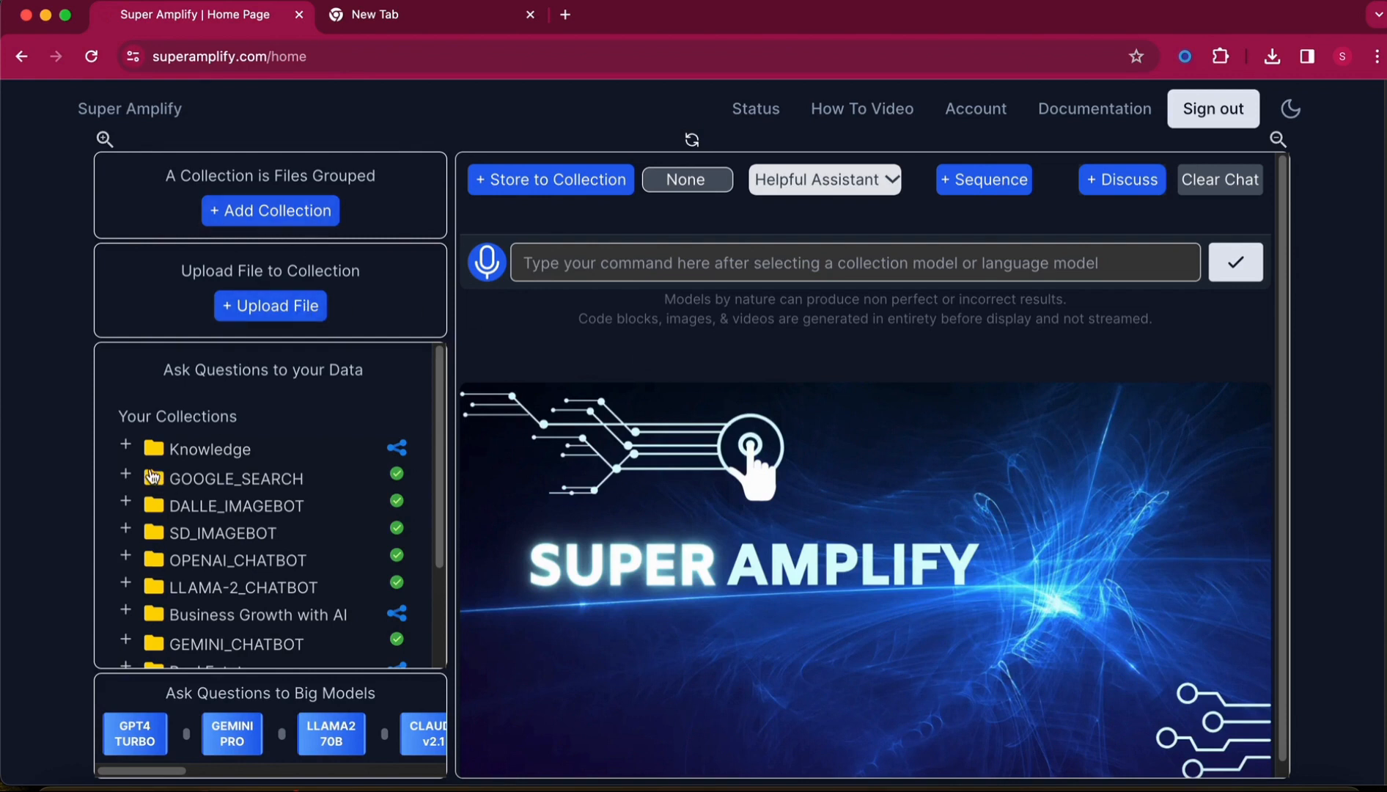
# Select the Knowledge collection and submit the dictated command "create a LinkedIn post on", reading through the generated response
pyautogui.click(126, 448)
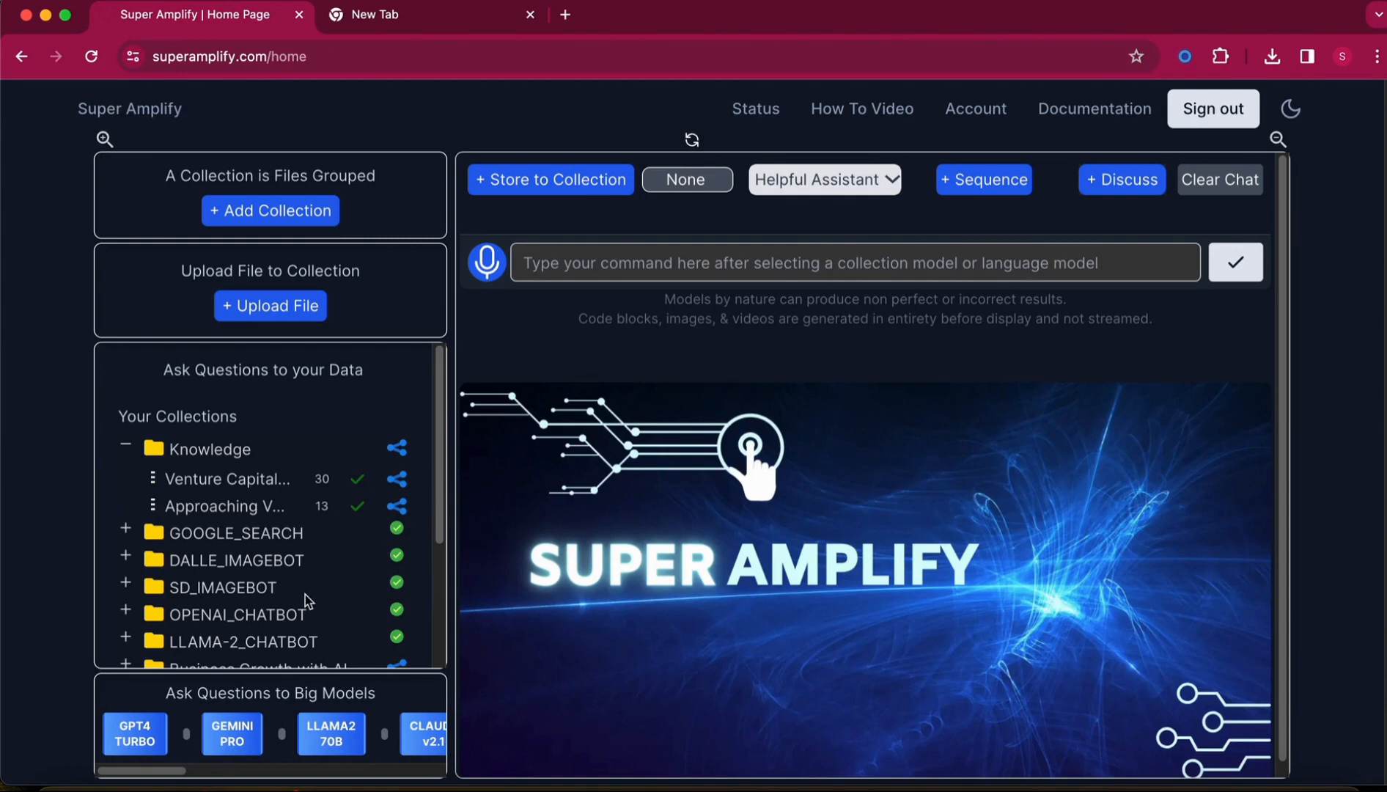
pyautogui.click(156, 457)
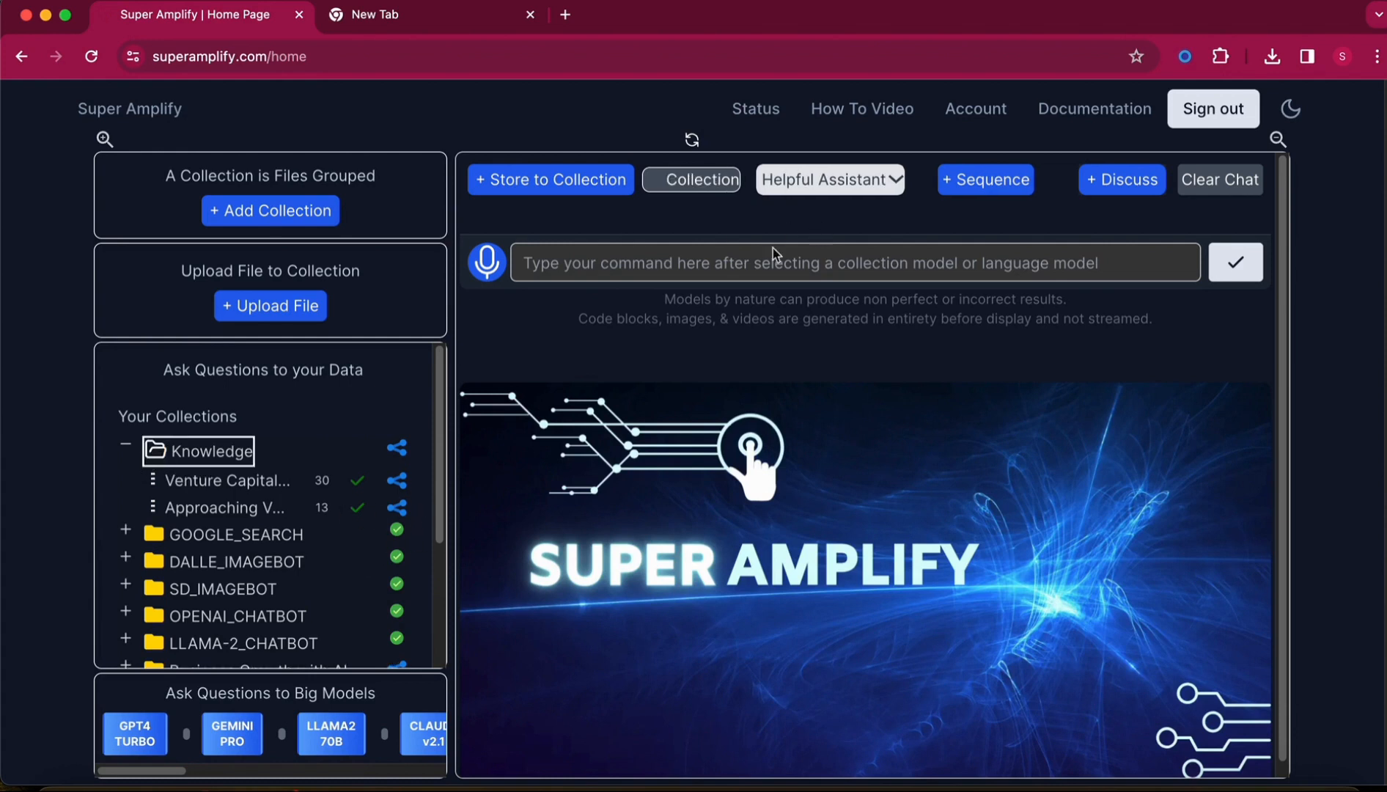
pyautogui.click(487, 263)
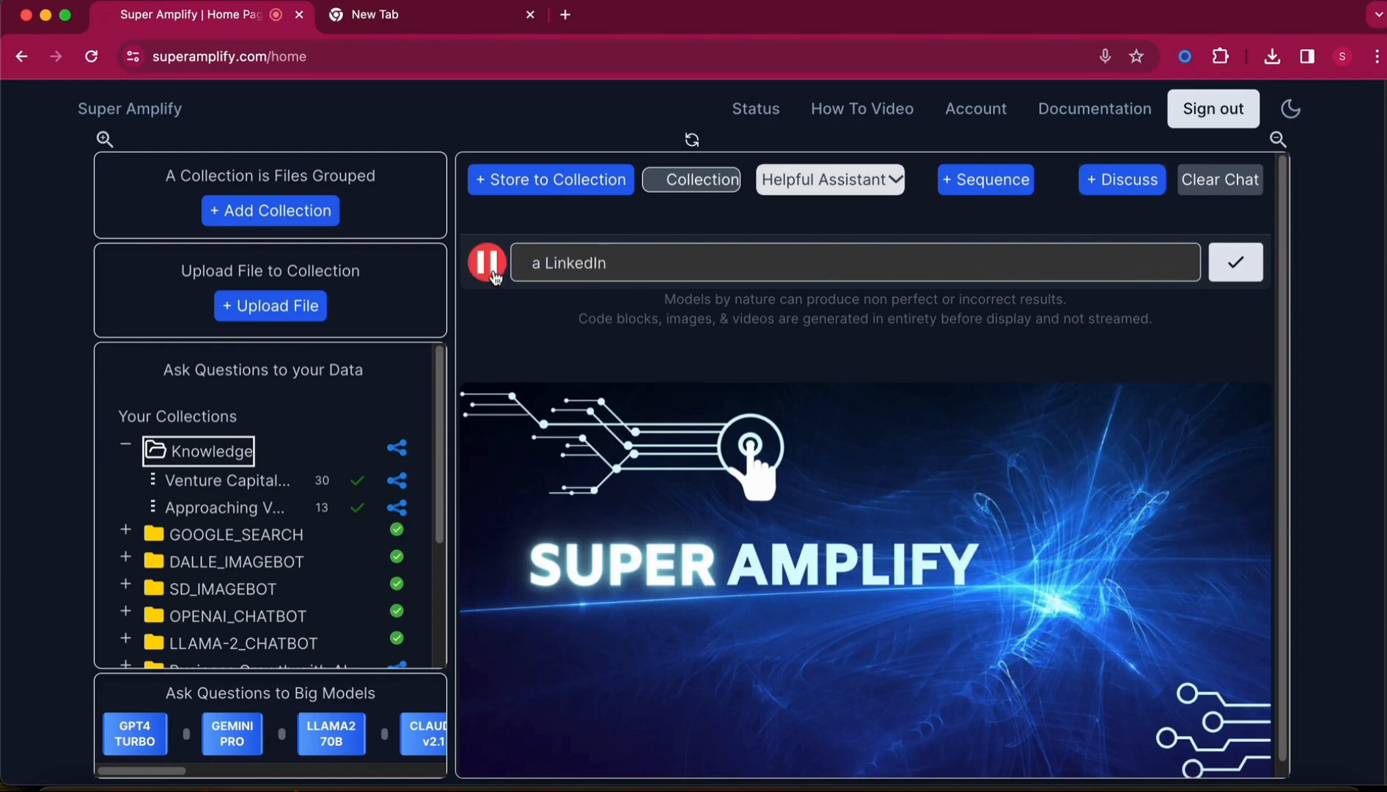
pyautogui.click(1251, 262)
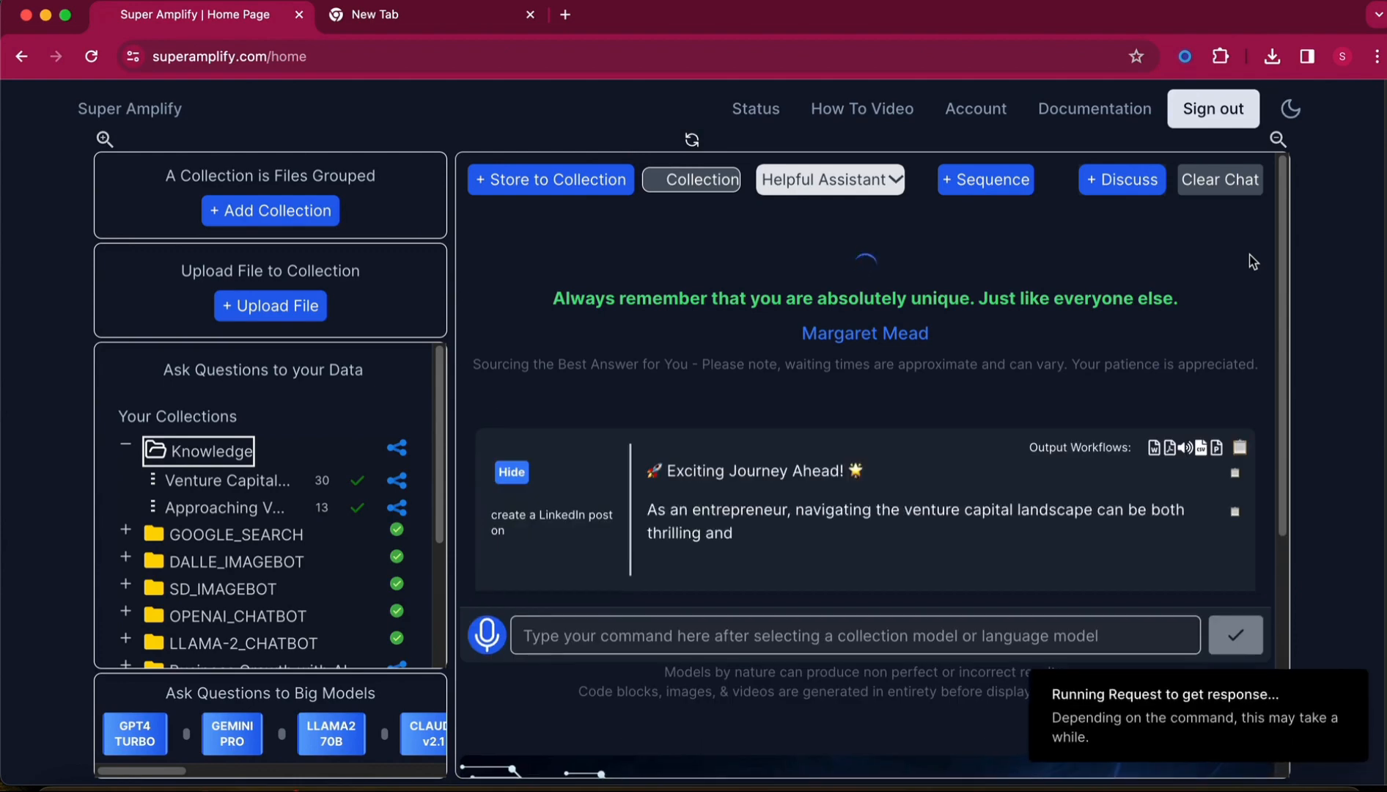
pyautogui.scroll(-2, 1170, 409)
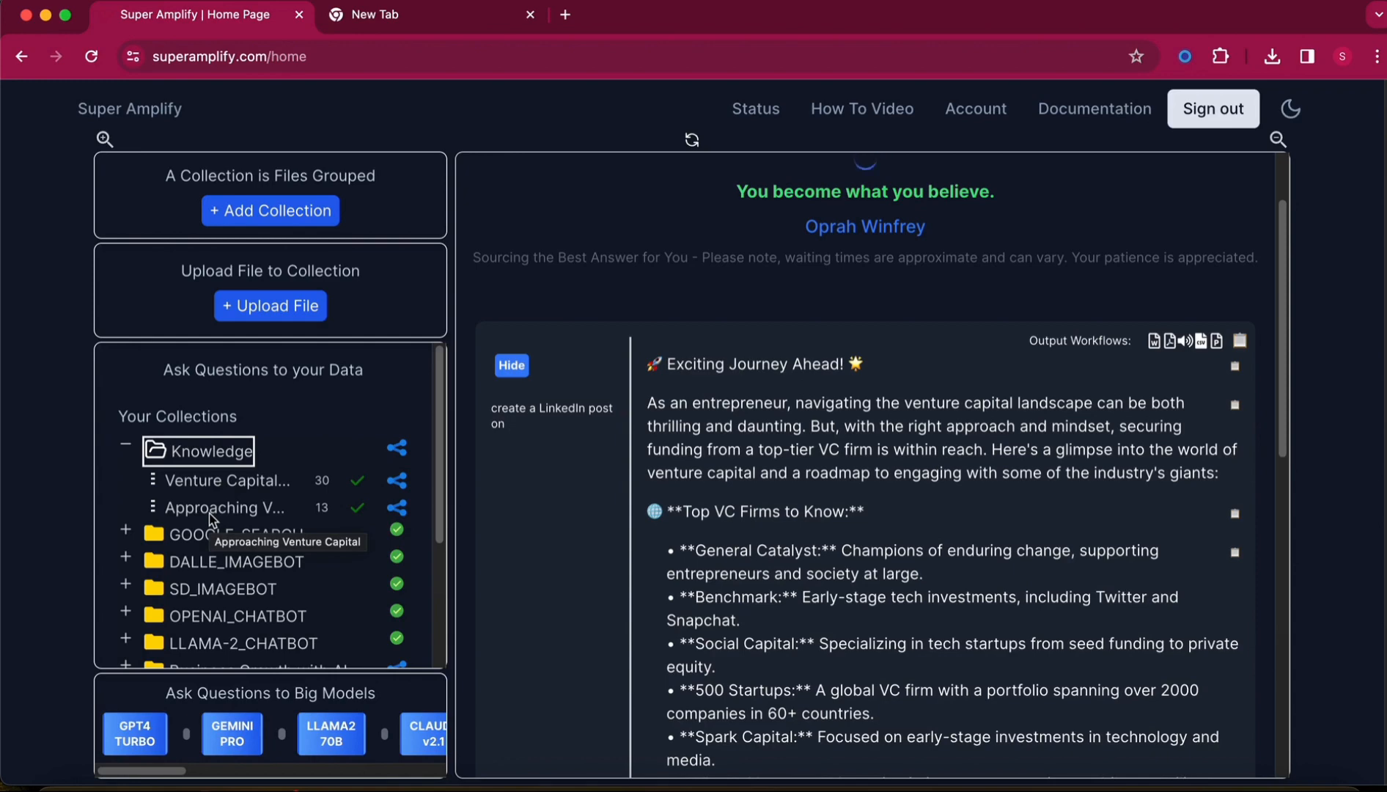
pyautogui.scroll(-3, 837, 494)
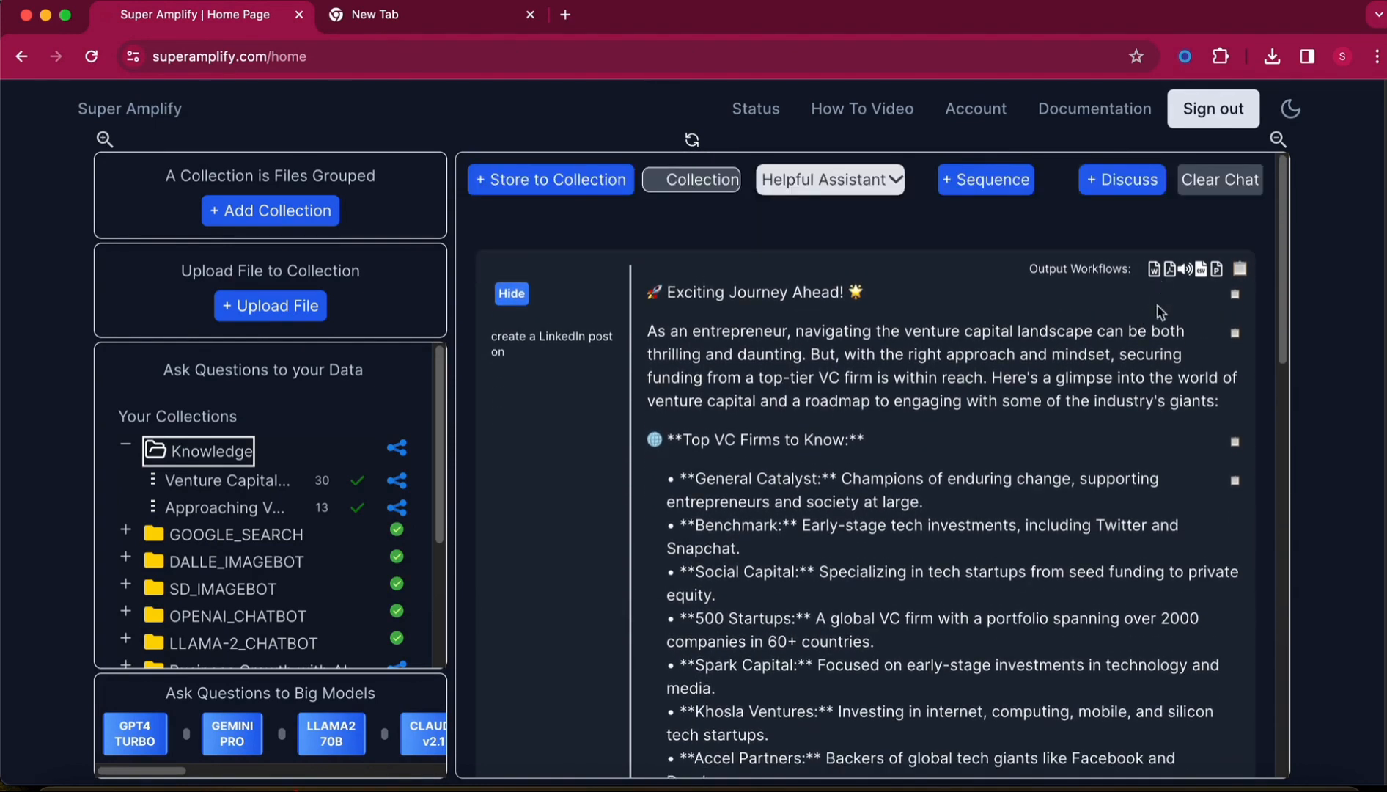
# Export the generated LinkedIn post as a Word document named "VC Journey" and open the downloaded file
pyautogui.scroll(-2, 1056, 394)
pyautogui.scroll(2, 1058, 400)
pyautogui.click(1155, 270)
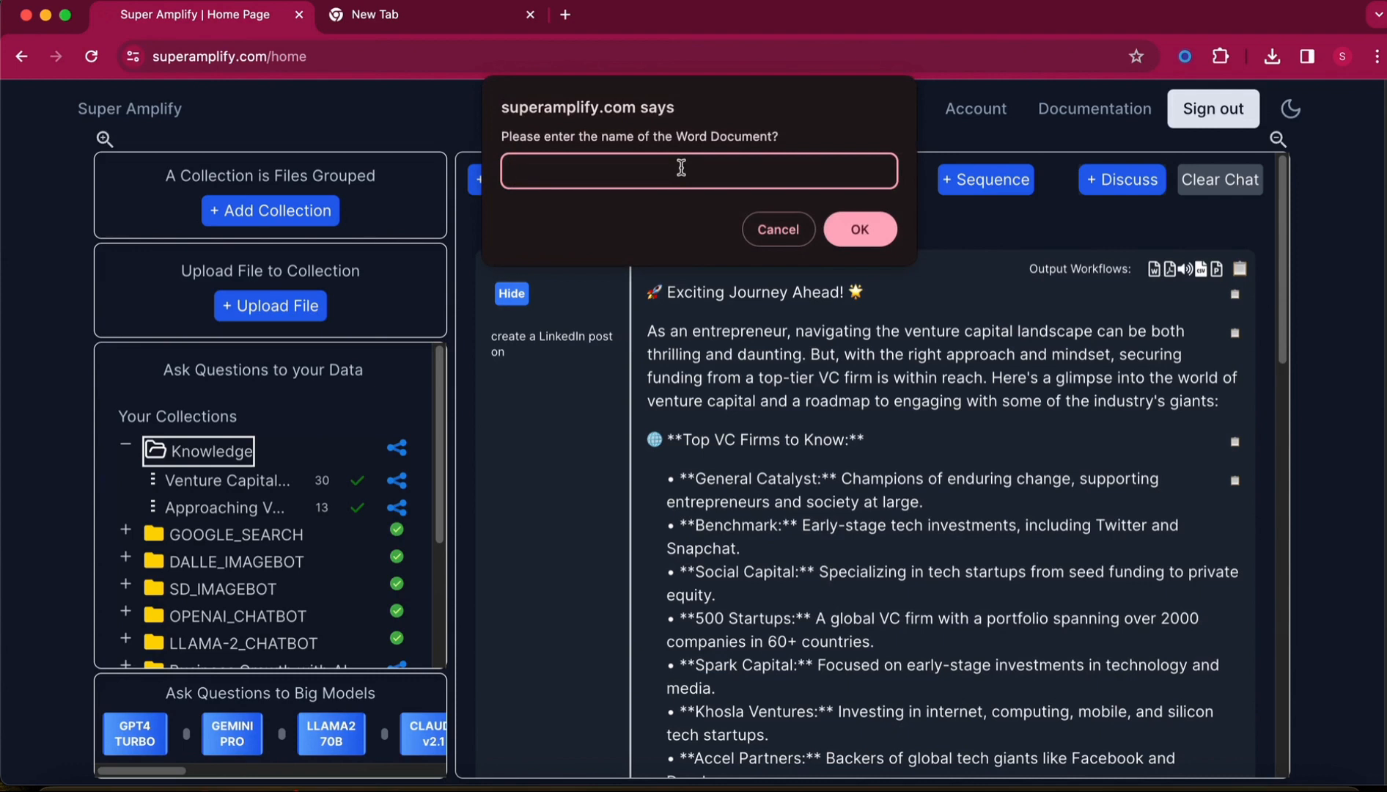
pyautogui.write('VC Journey')
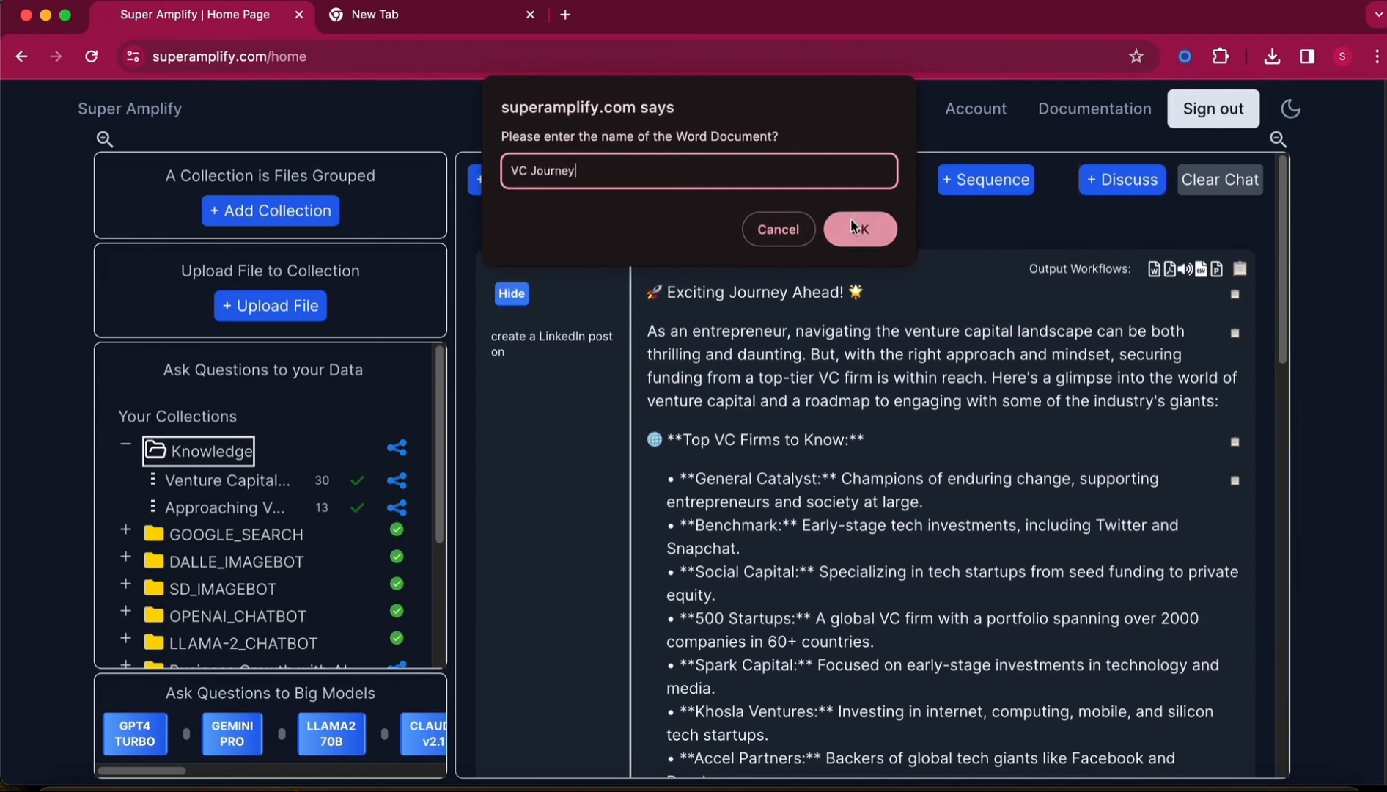
pyautogui.click(851, 224)
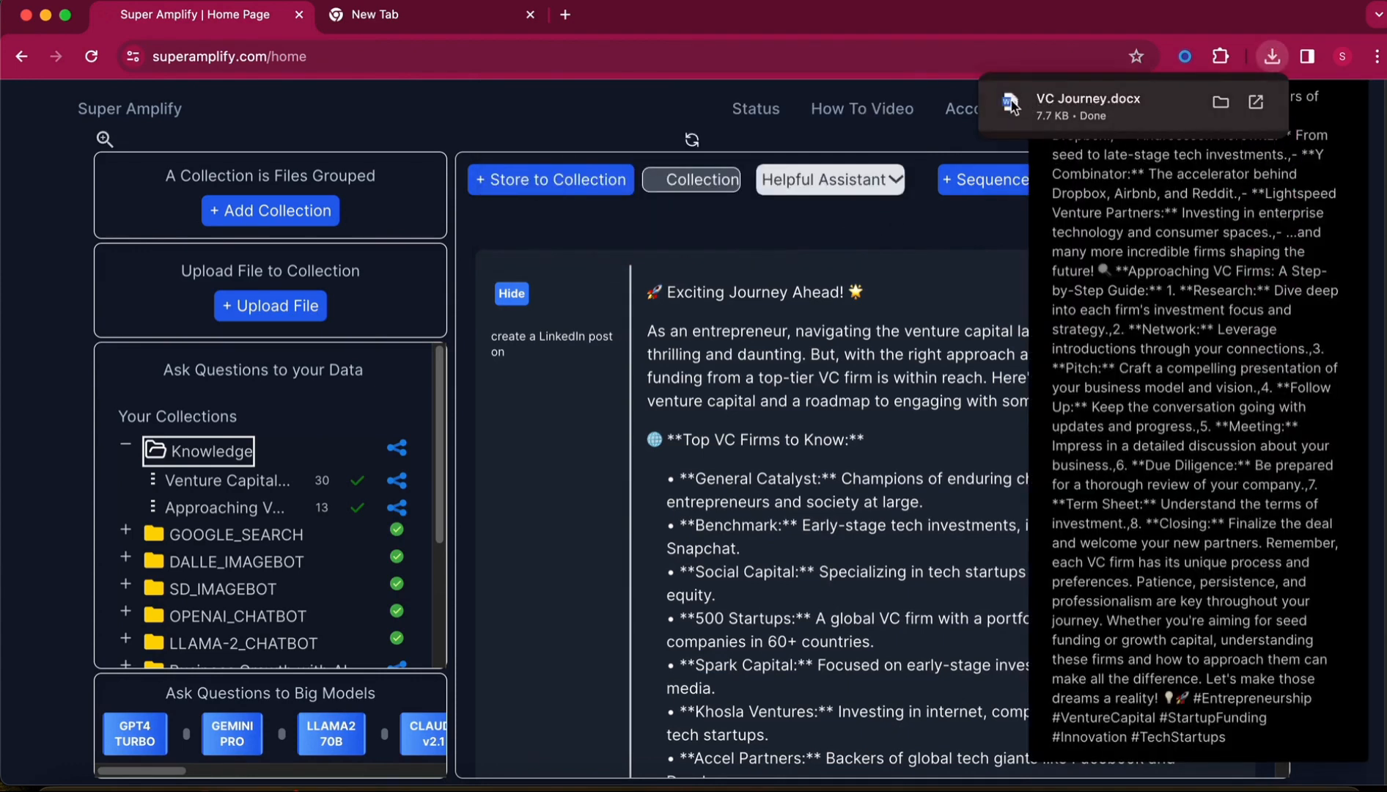
pyautogui.click(1010, 105)
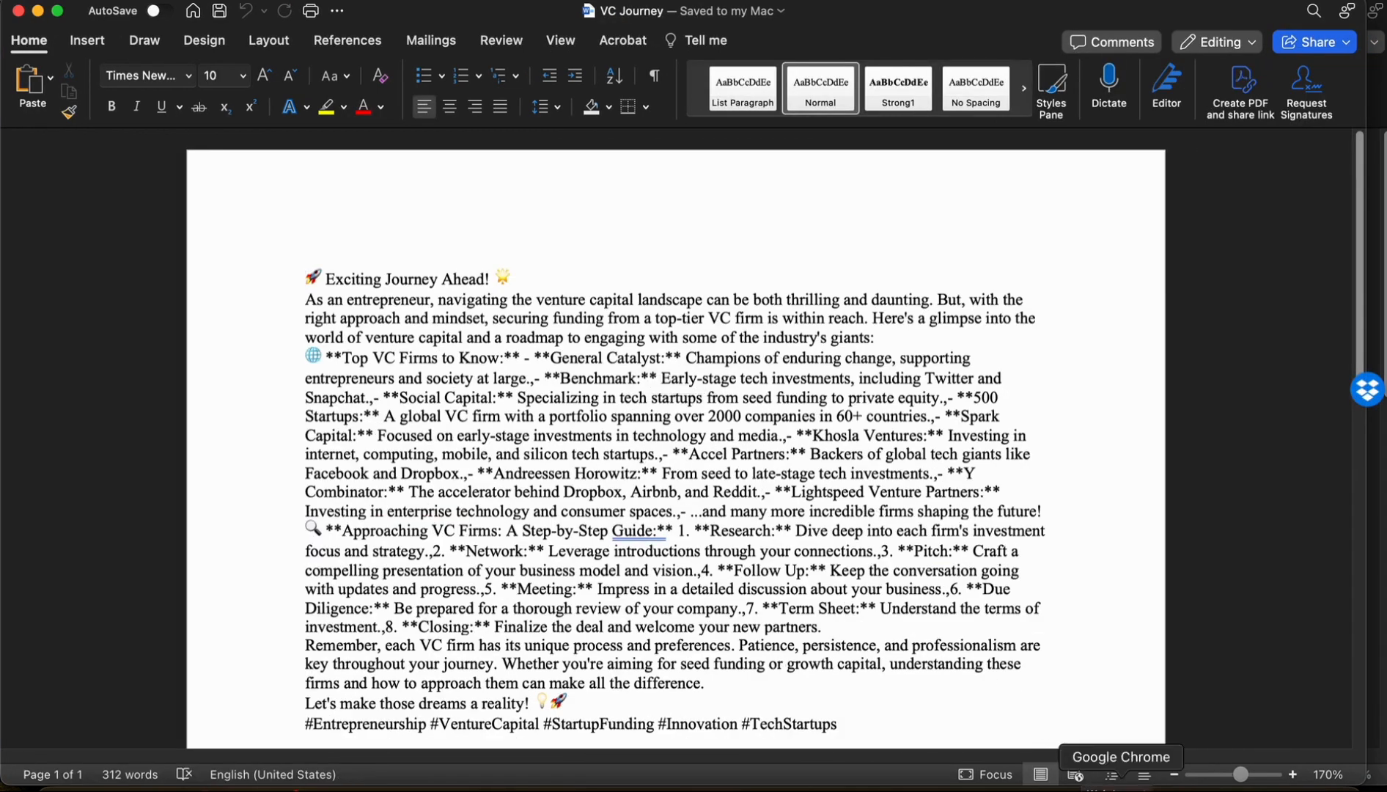
# Switch back to Google Chrome and return from the account page to the Super Amplify home page
pyautogui.click(1121, 786)
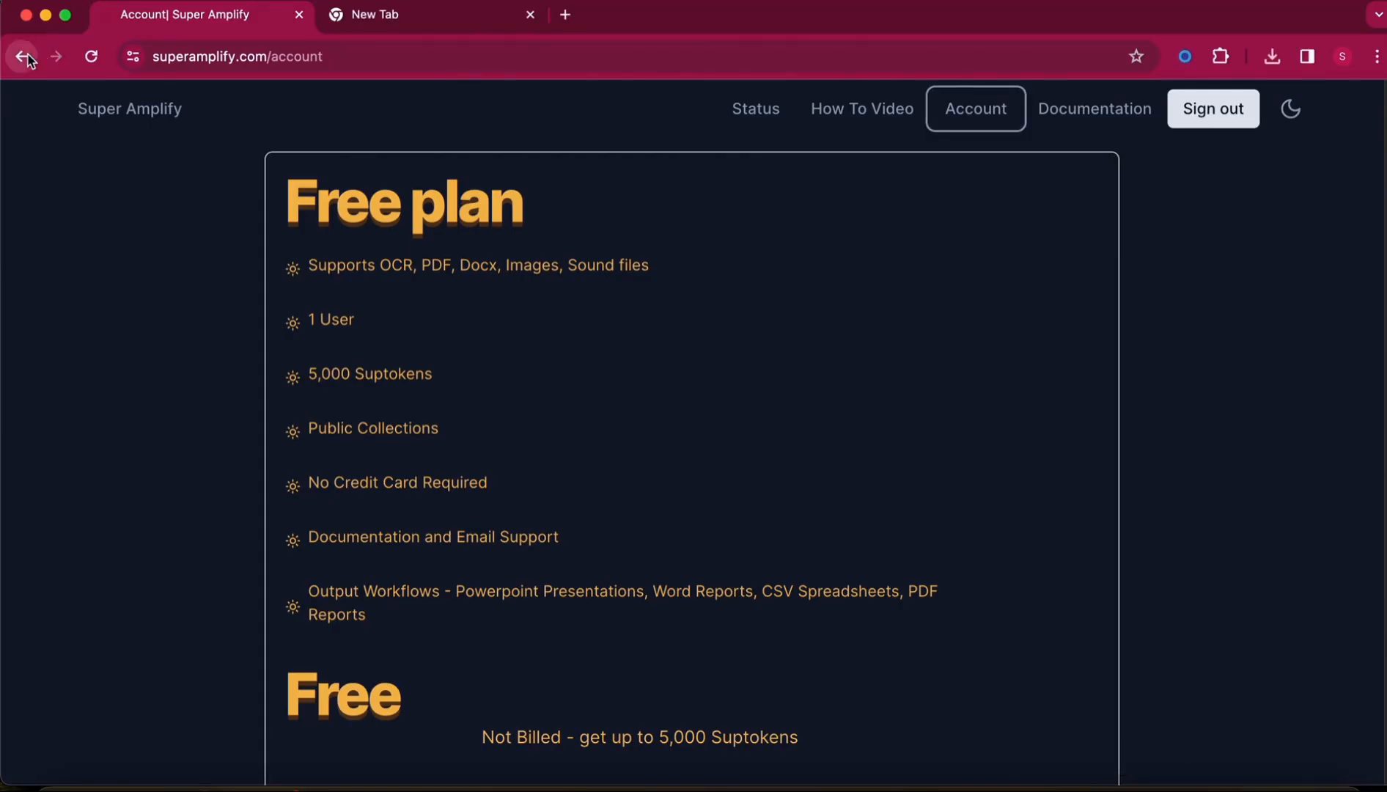
pyautogui.click(22, 56)
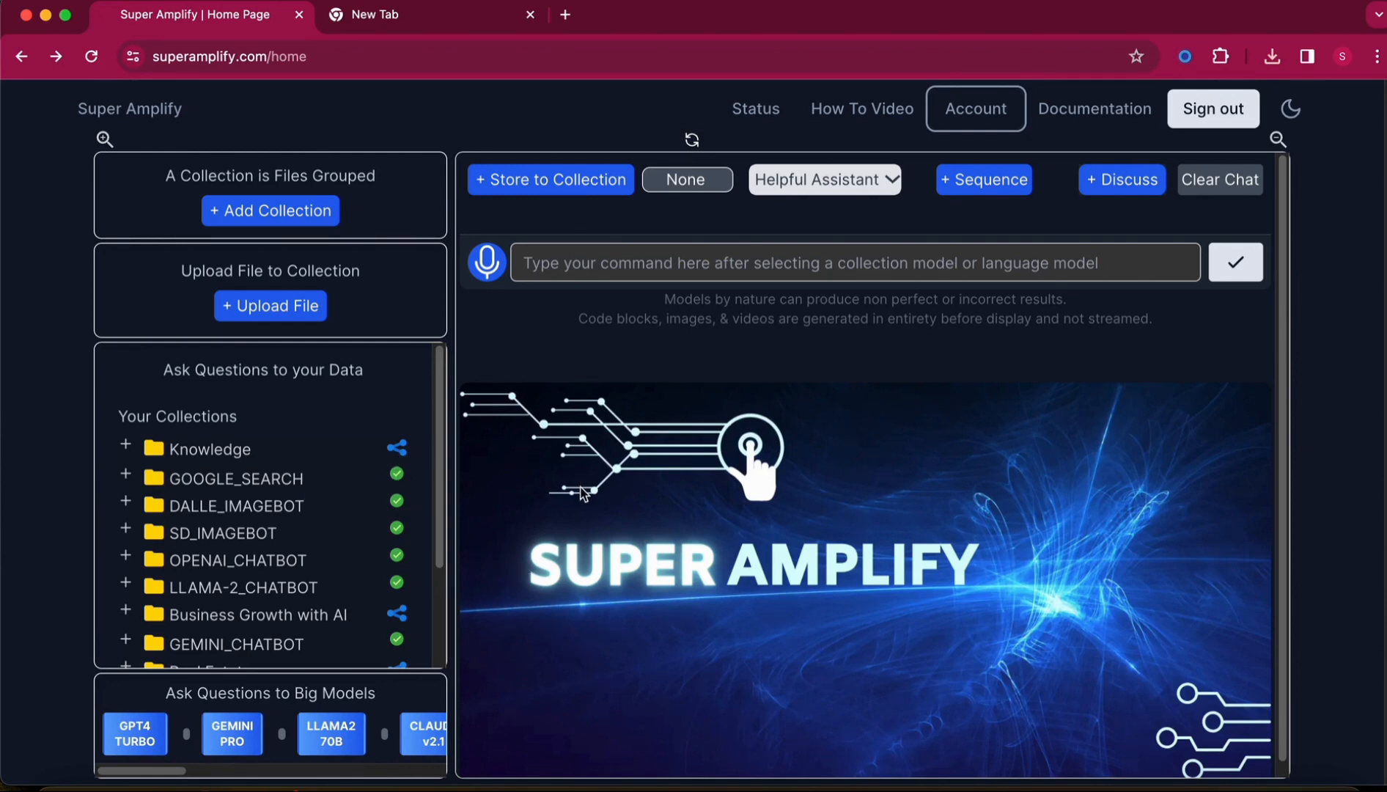
# Show the sharing and management options of the Knowledge collection
pyautogui.scroll(-1, 583, 495)
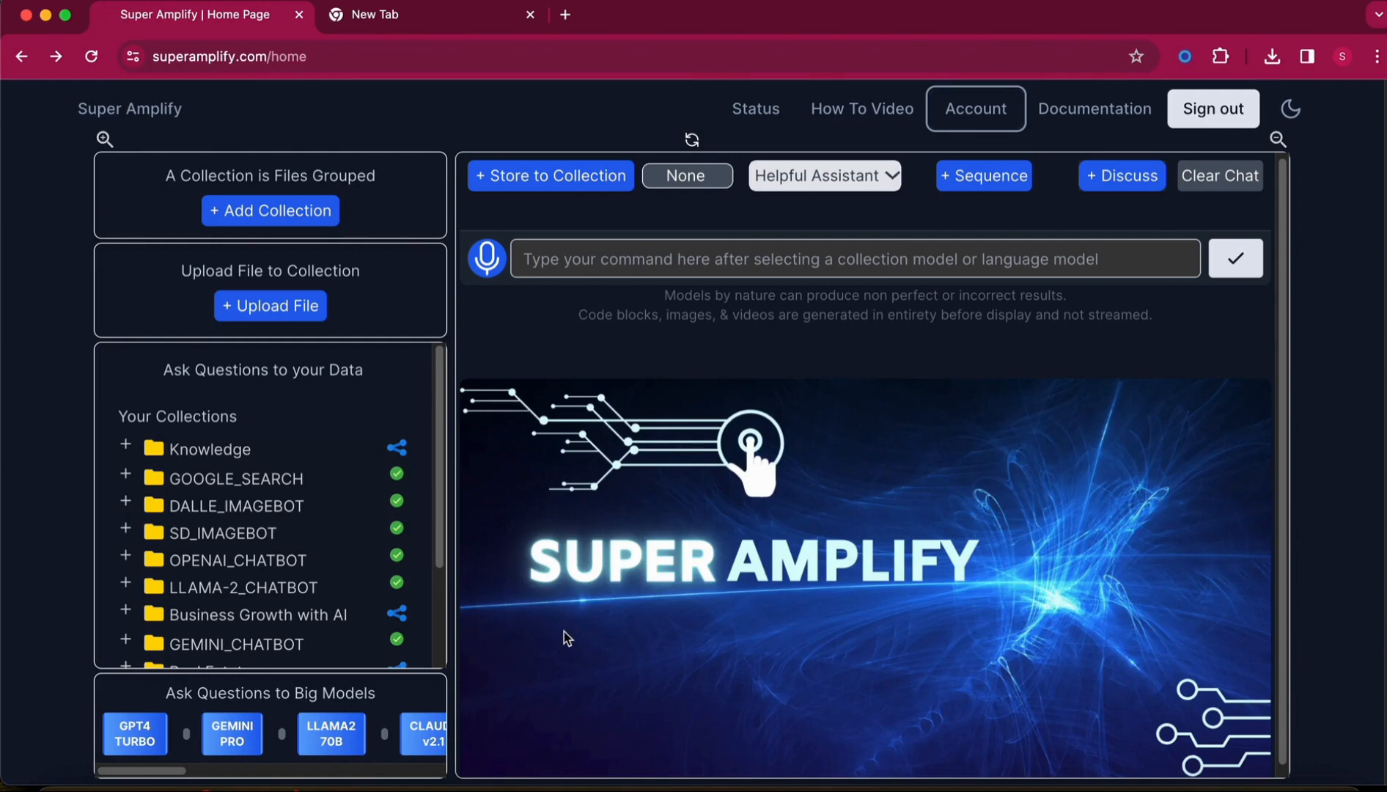
pyautogui.scroll(-10, 566, 637)
pyautogui.scroll(10, 566, 637)
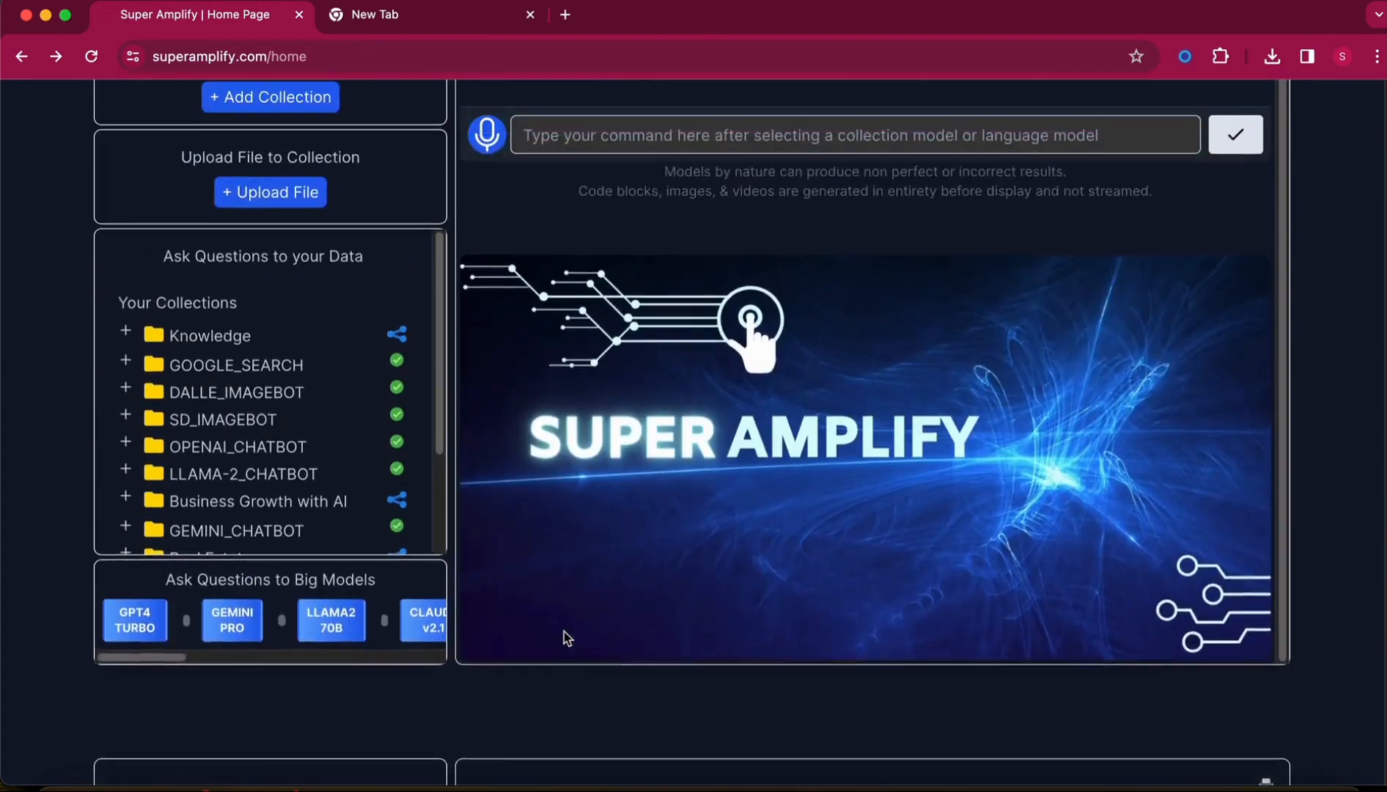
pyautogui.click(395, 449)
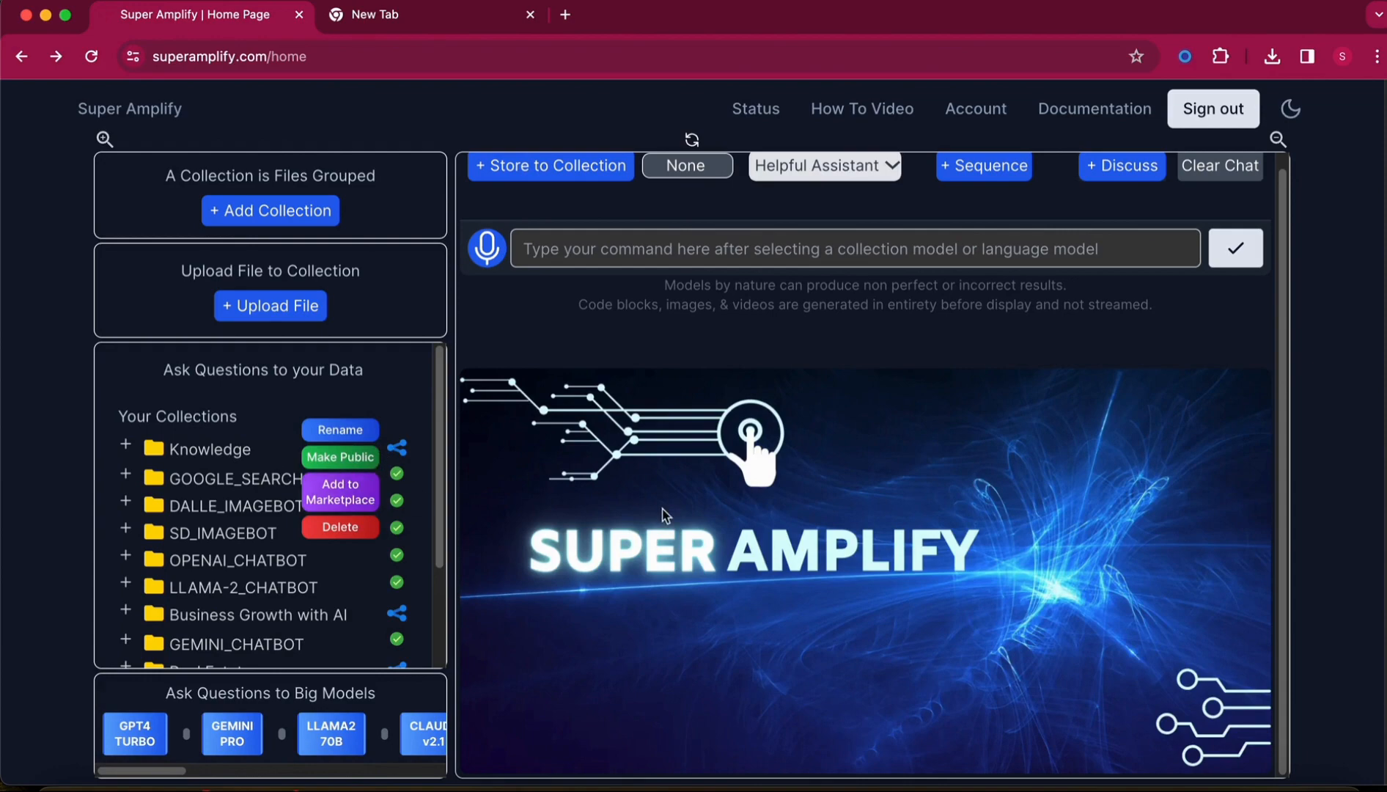
# Examine the public collections and the marketplace collections available for subscription on the home page
pyautogui.scroll(-15, 663, 517)
pyautogui.scroll(-15, 665, 516)
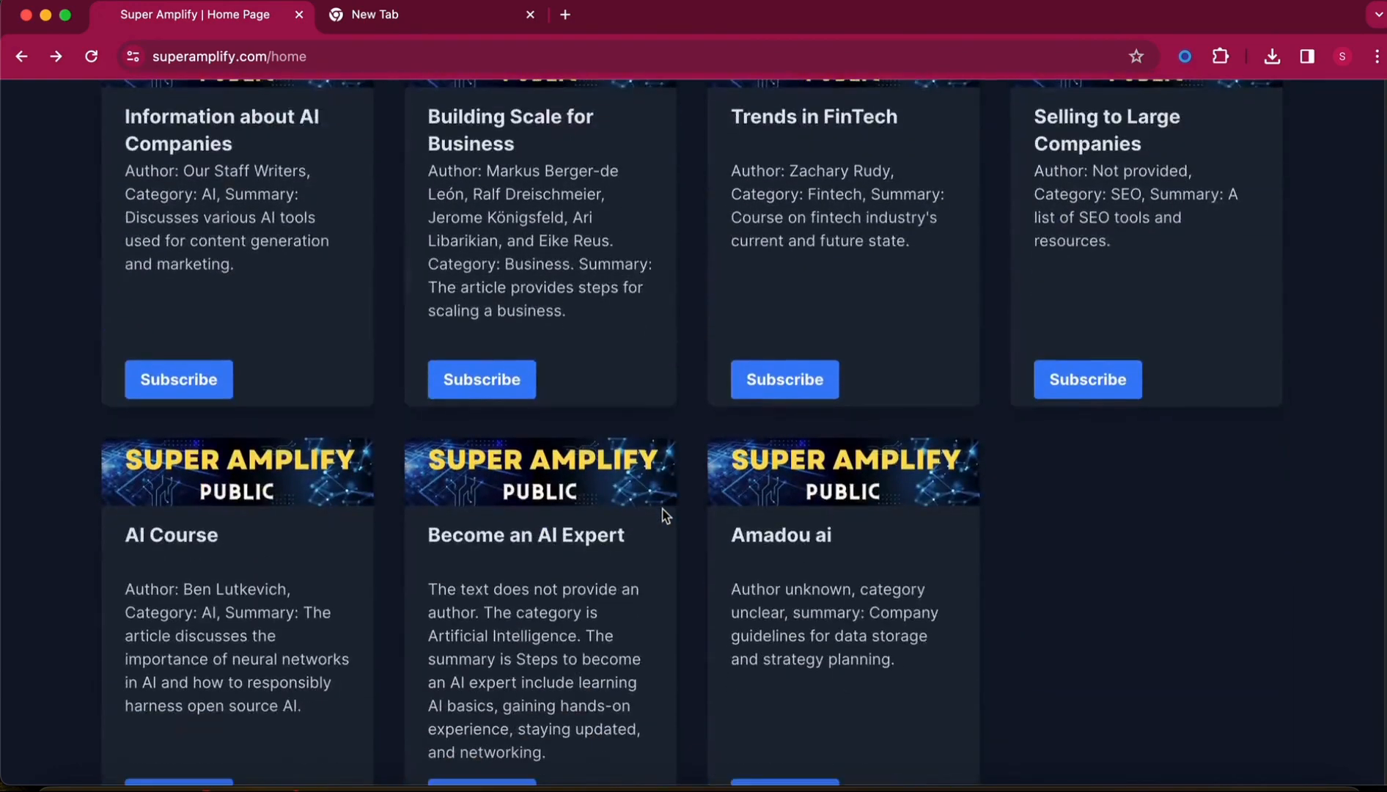
pyautogui.scroll(-4, 663, 516)
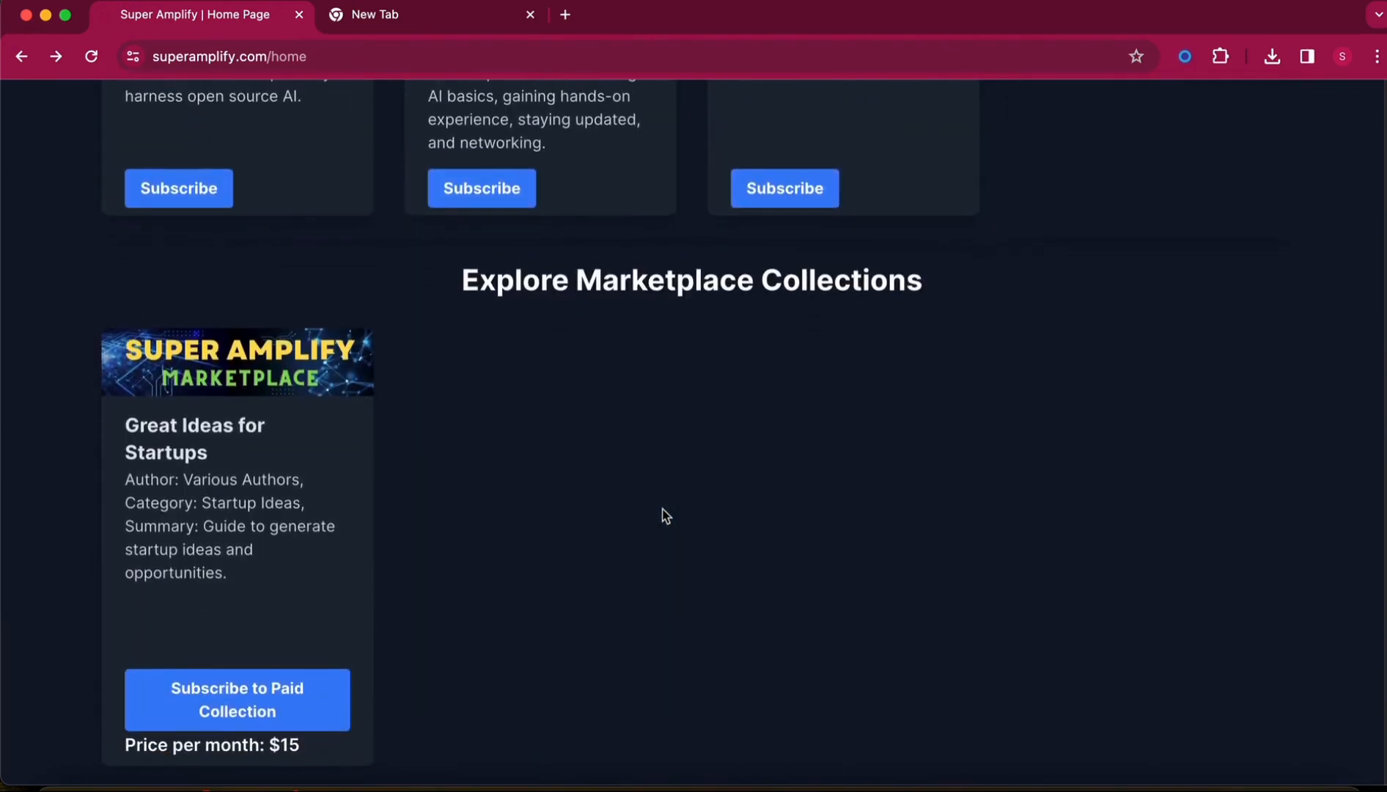
pyautogui.scroll(15, 663, 518)
pyautogui.scroll(15, 664, 520)
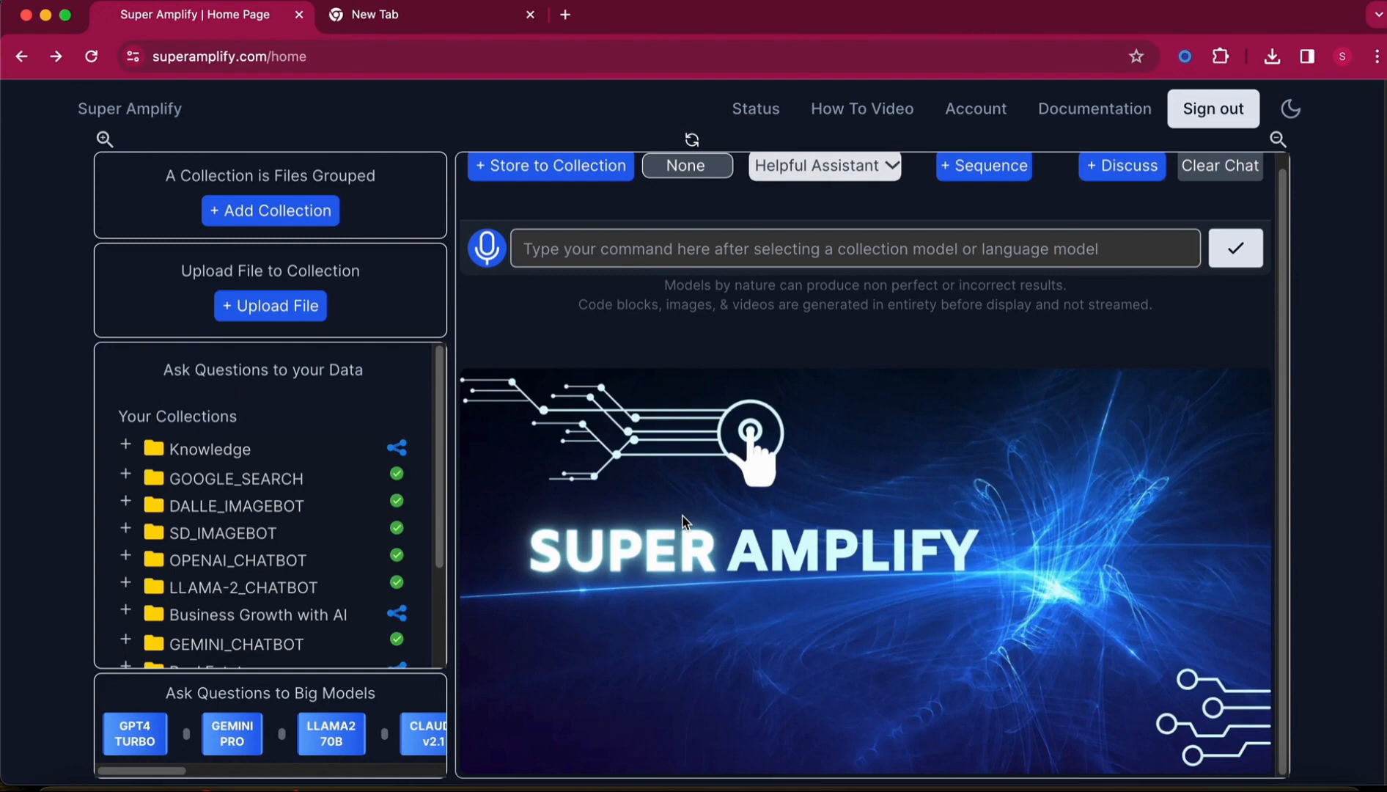
pyautogui.scroll(-20, 683, 522)
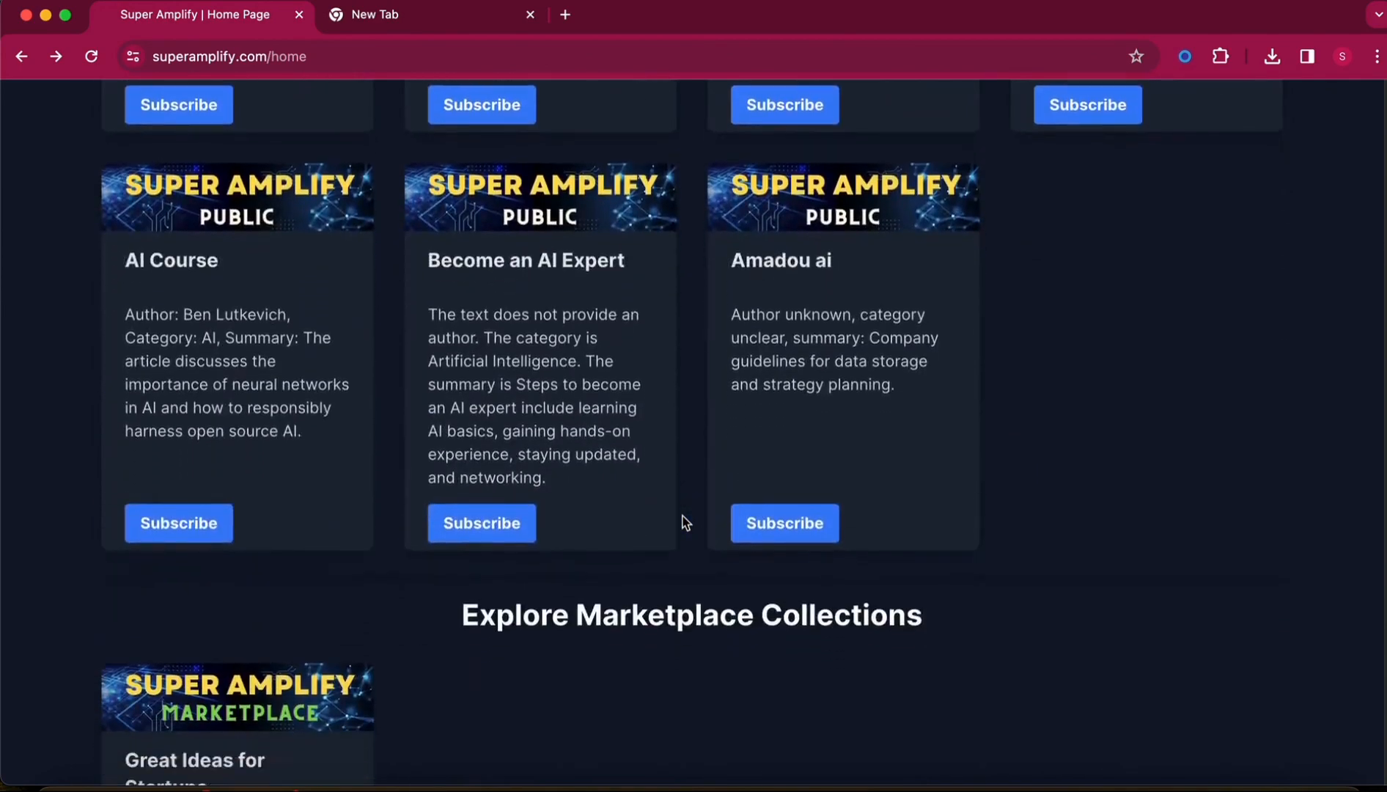
pyautogui.scroll(-5, 684, 522)
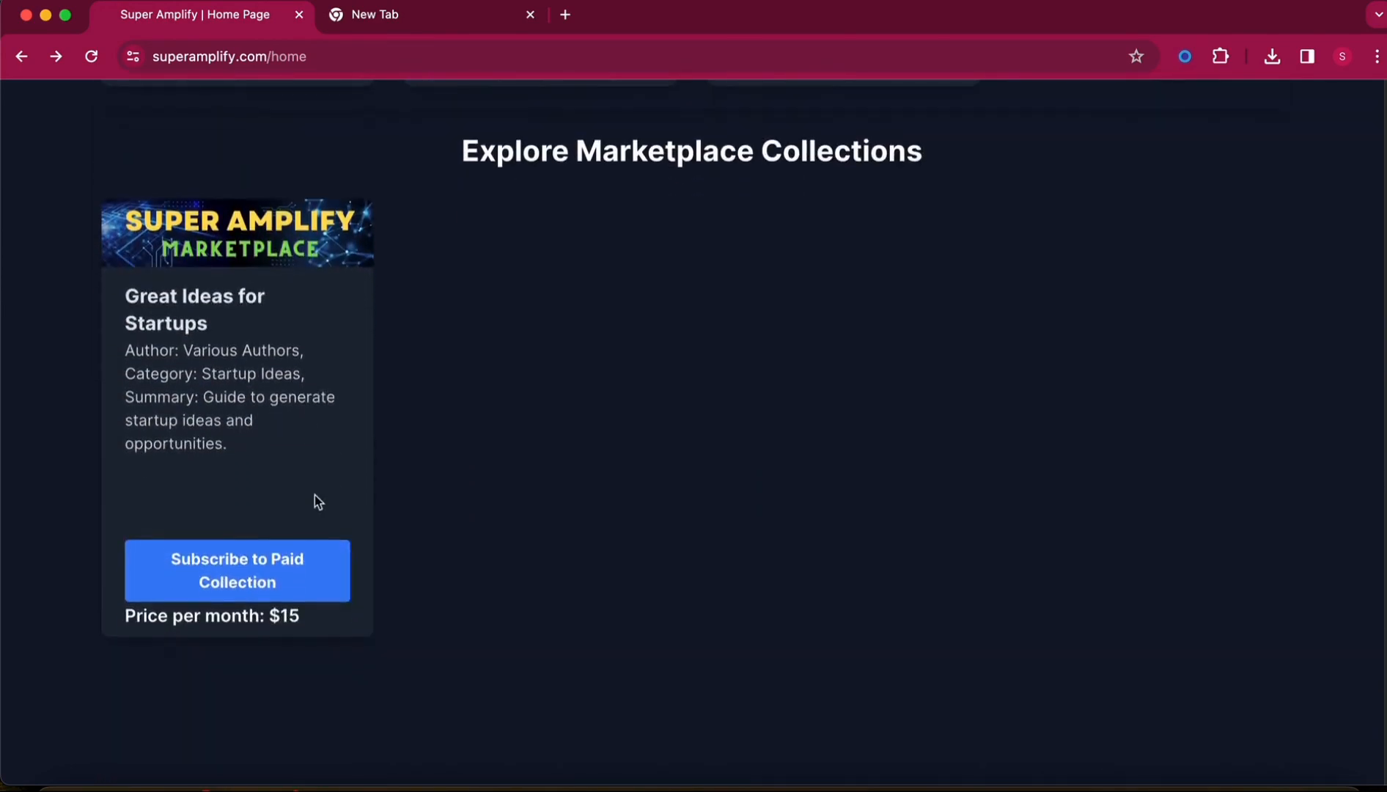
pyautogui.scroll(20, 640, 403)
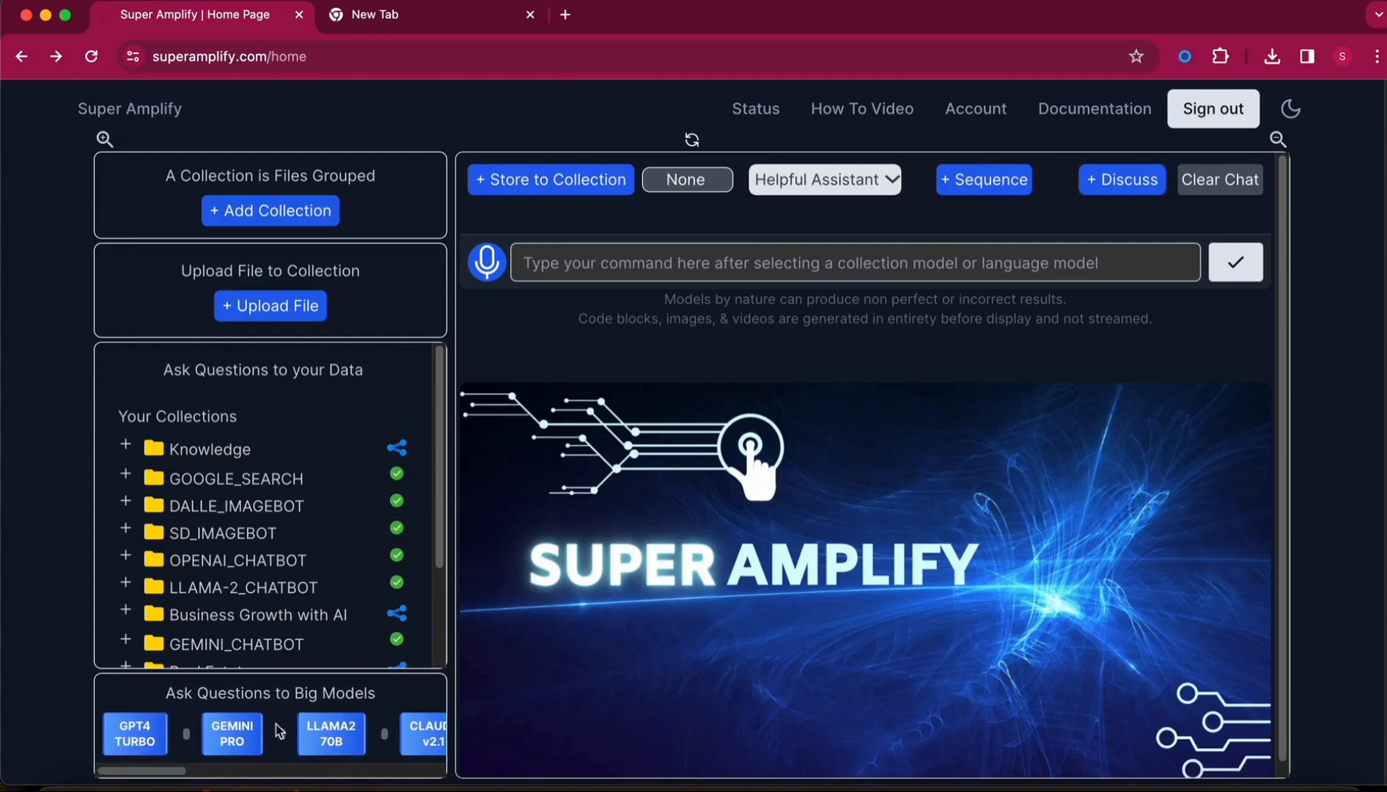
# Select GPT4 Turbo, Gemini Pro and Claude v2.1 in turn as the big model to ask
pyautogui.click(145, 744)
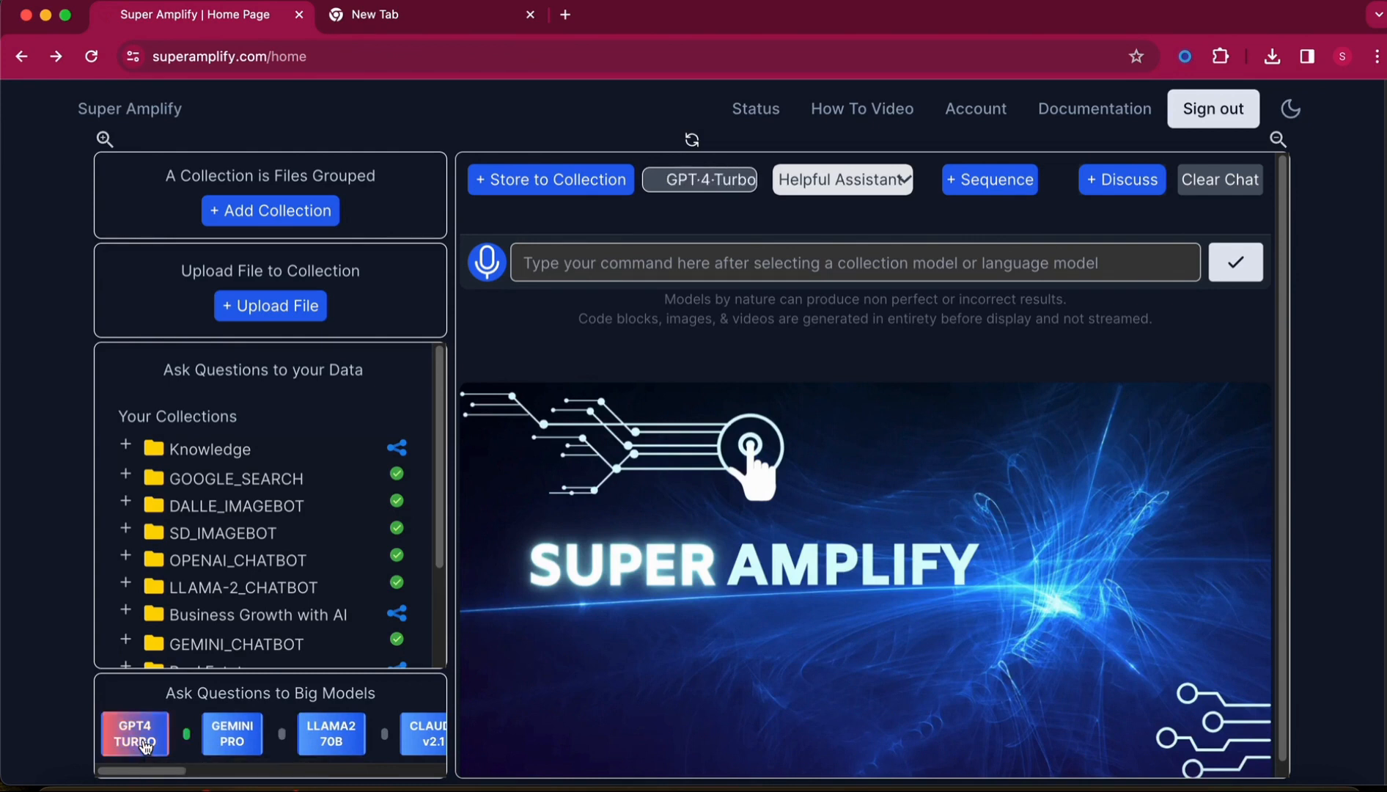
pyautogui.click(229, 737)
pyautogui.hscroll(4, 356, 735)
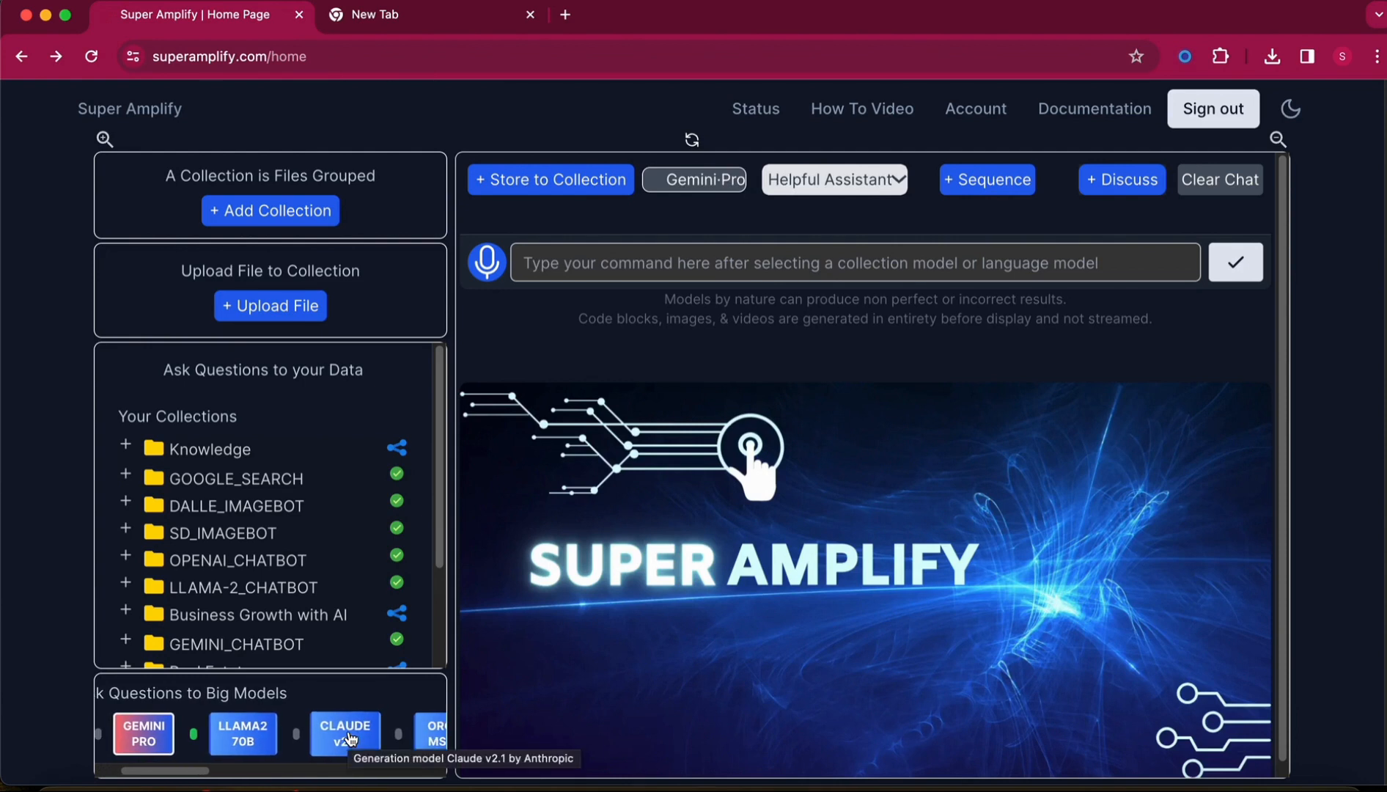
pyautogui.click(350, 740)
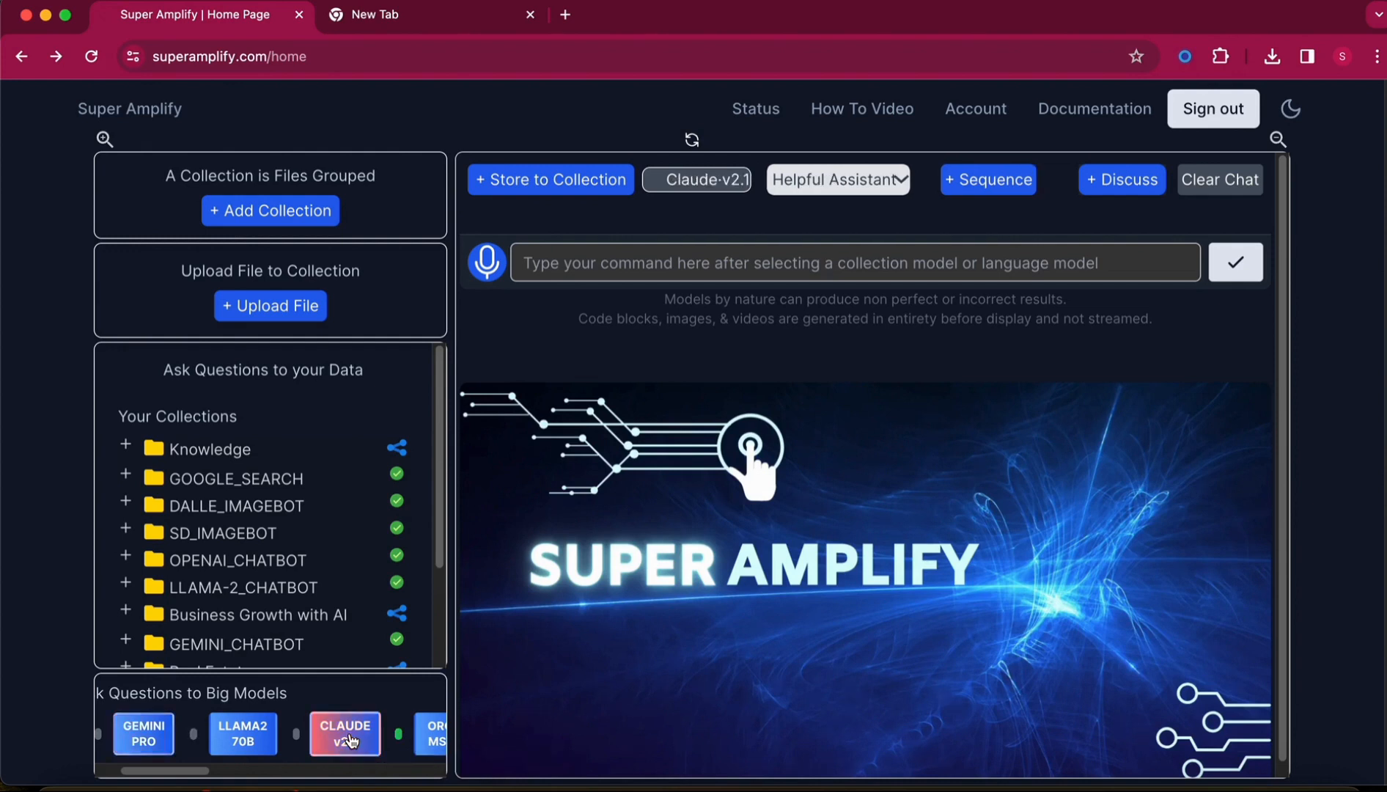
# Look through the remaining big models, selecting Voice Music and Music Gen one after the other
pyautogui.hscroll(10, 352, 739)
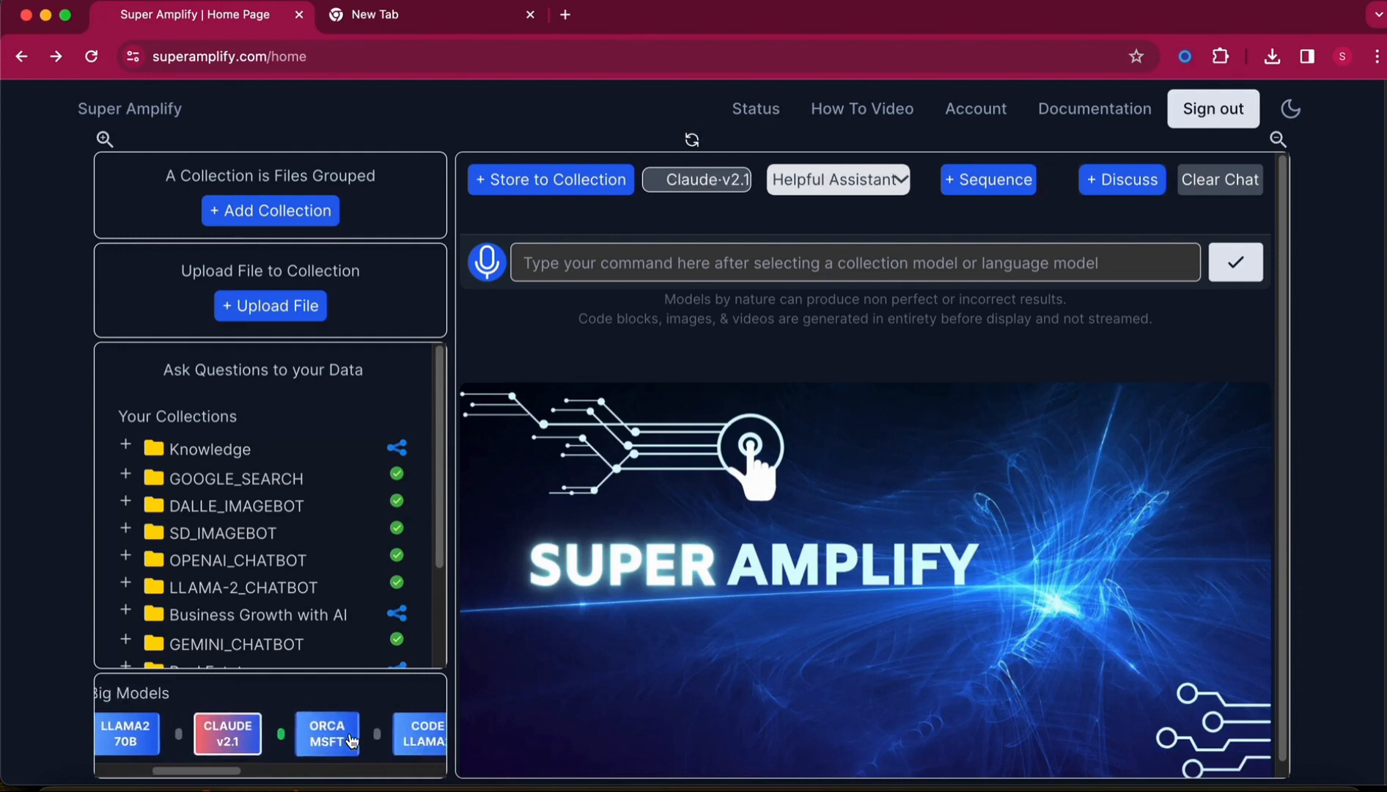
pyautogui.hscroll(3, 353, 741)
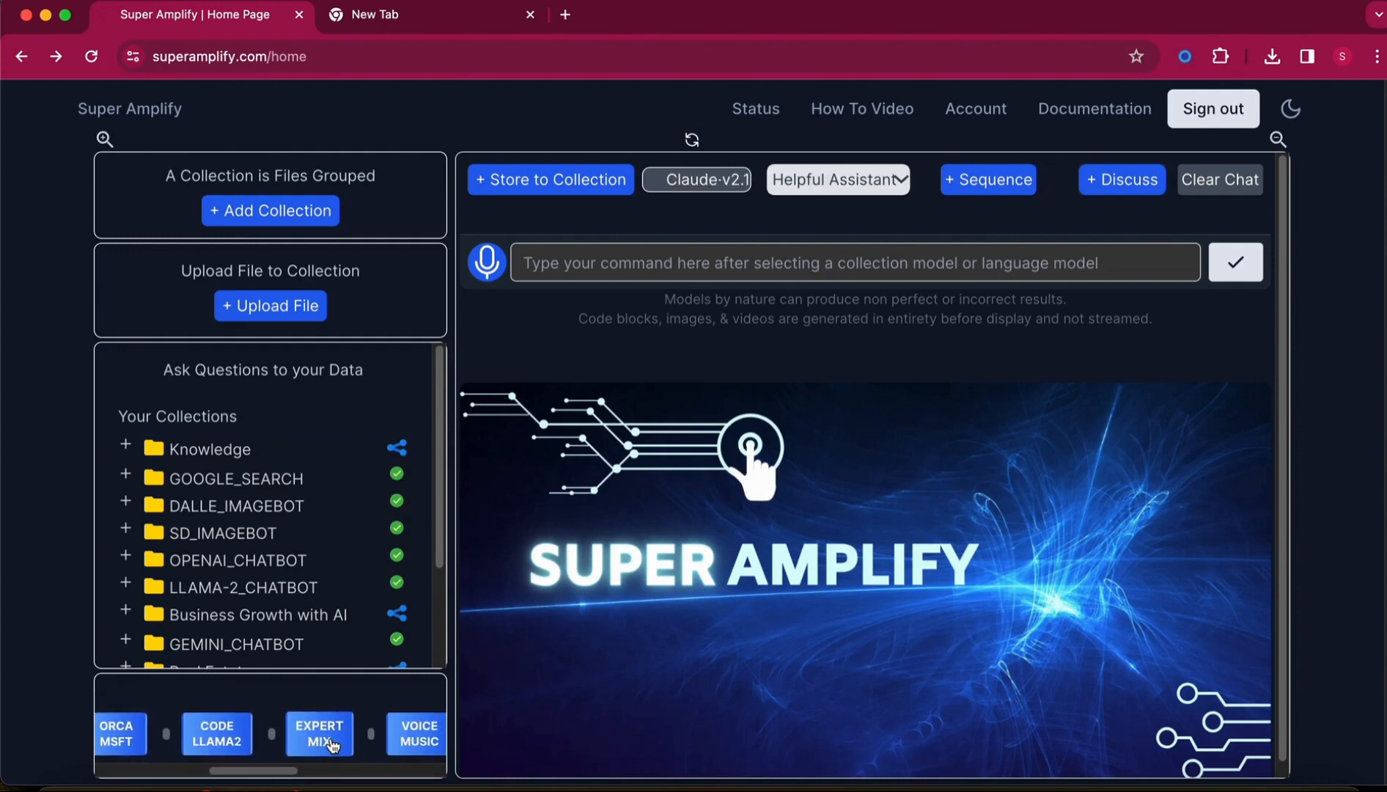
pyautogui.hscroll(3, 333, 742)
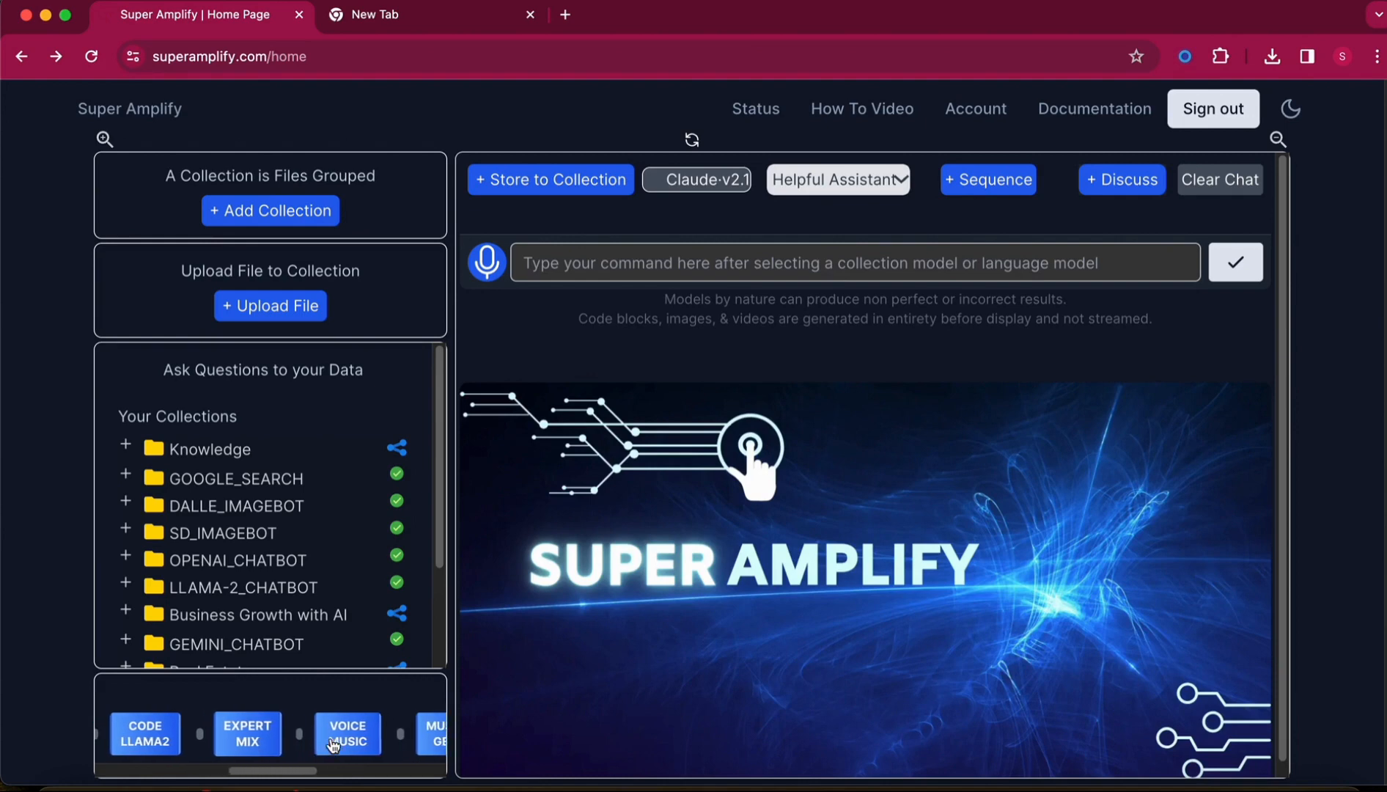
pyautogui.click(329, 740)
pyautogui.hscroll(1, 360, 731)
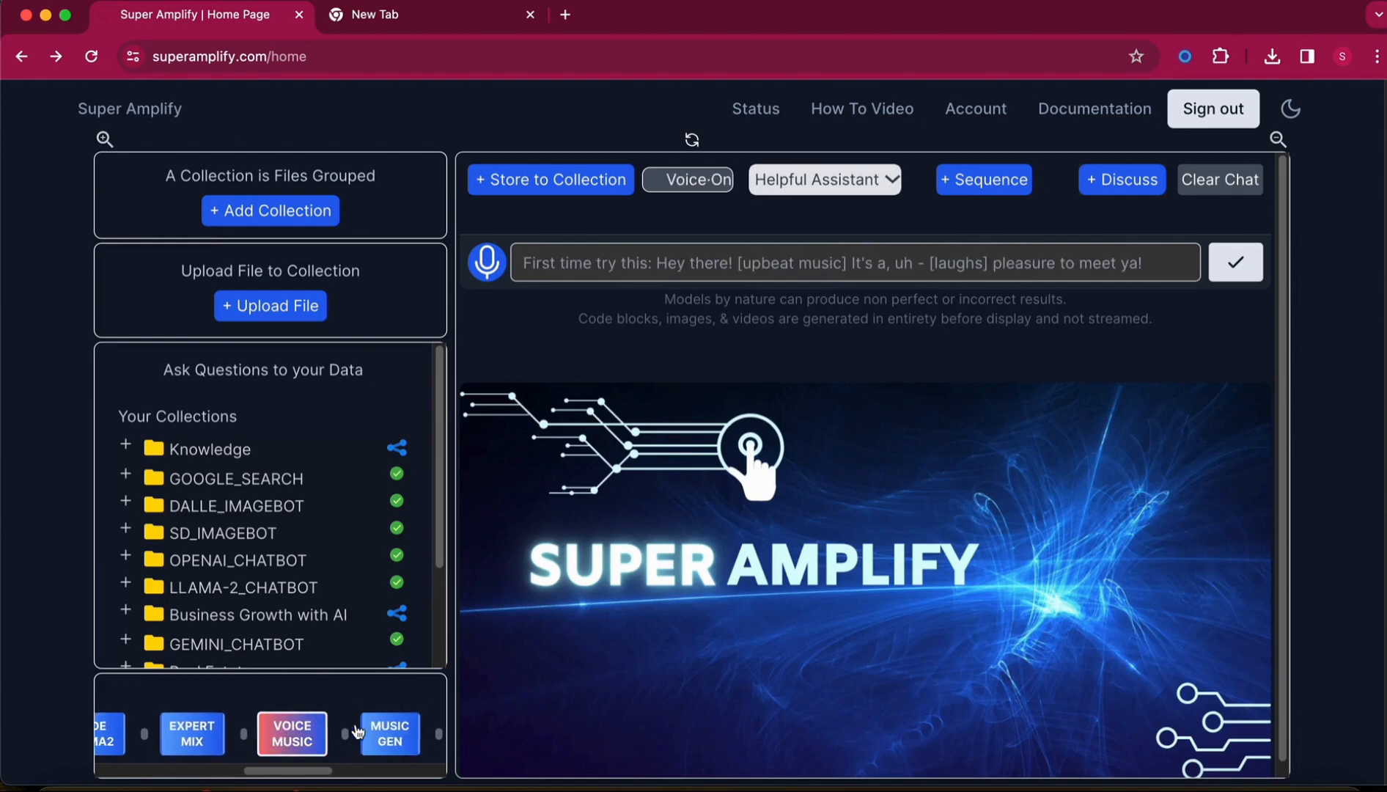
pyautogui.click(359, 732)
pyautogui.hscroll(2, 359, 732)
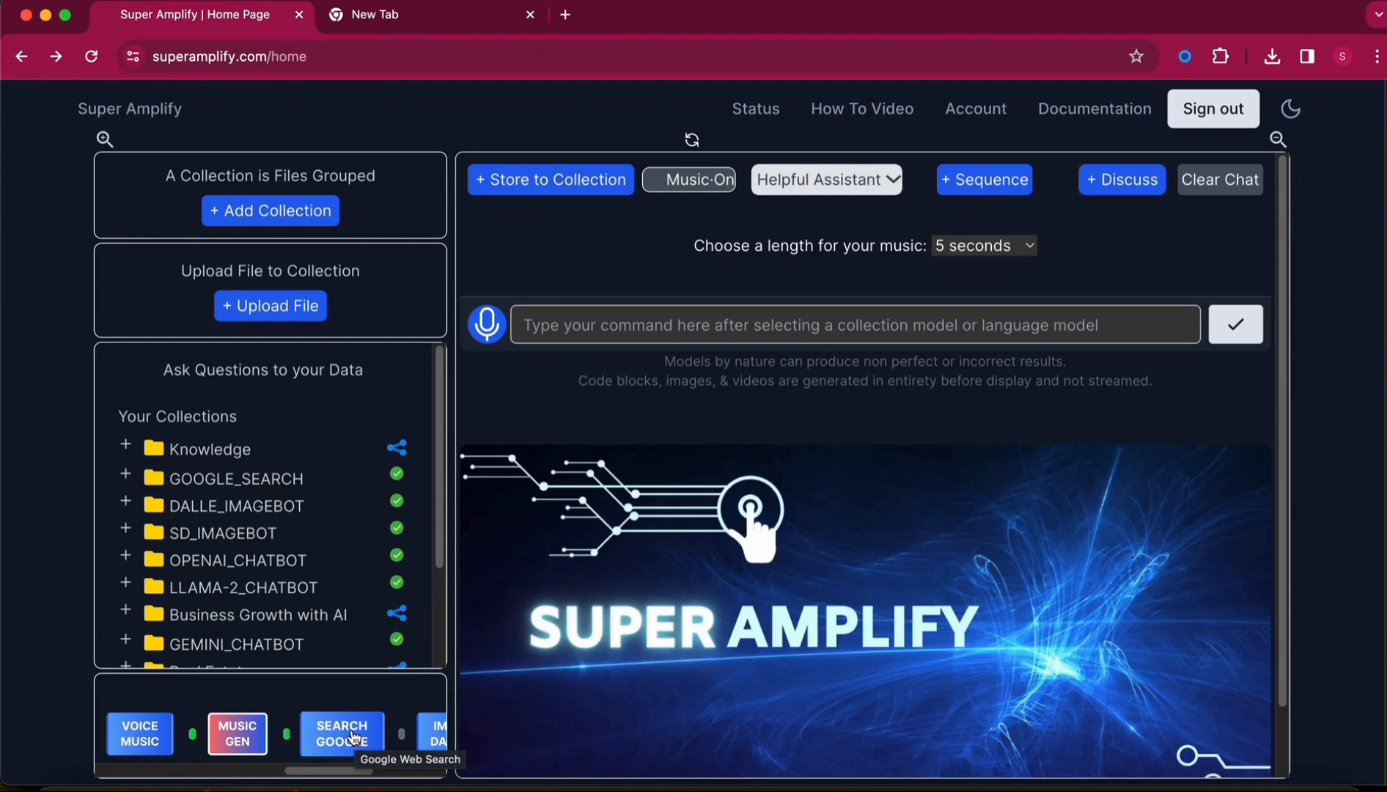
# Choose the Search Google model, run a search for "Venture capital" and look over the listed pages
pyautogui.click(352, 735)
pyautogui.click(653, 273)
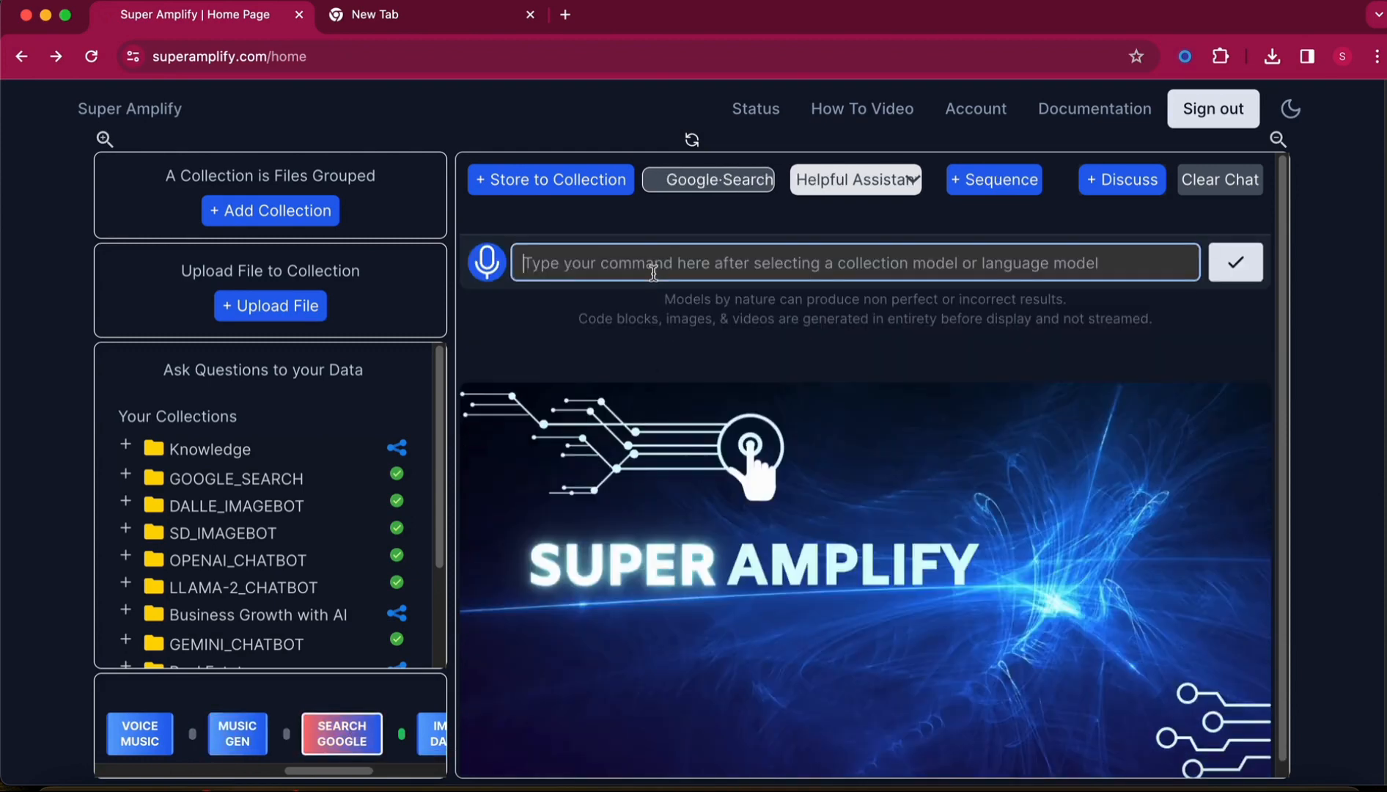
pyautogui.write('Ve')
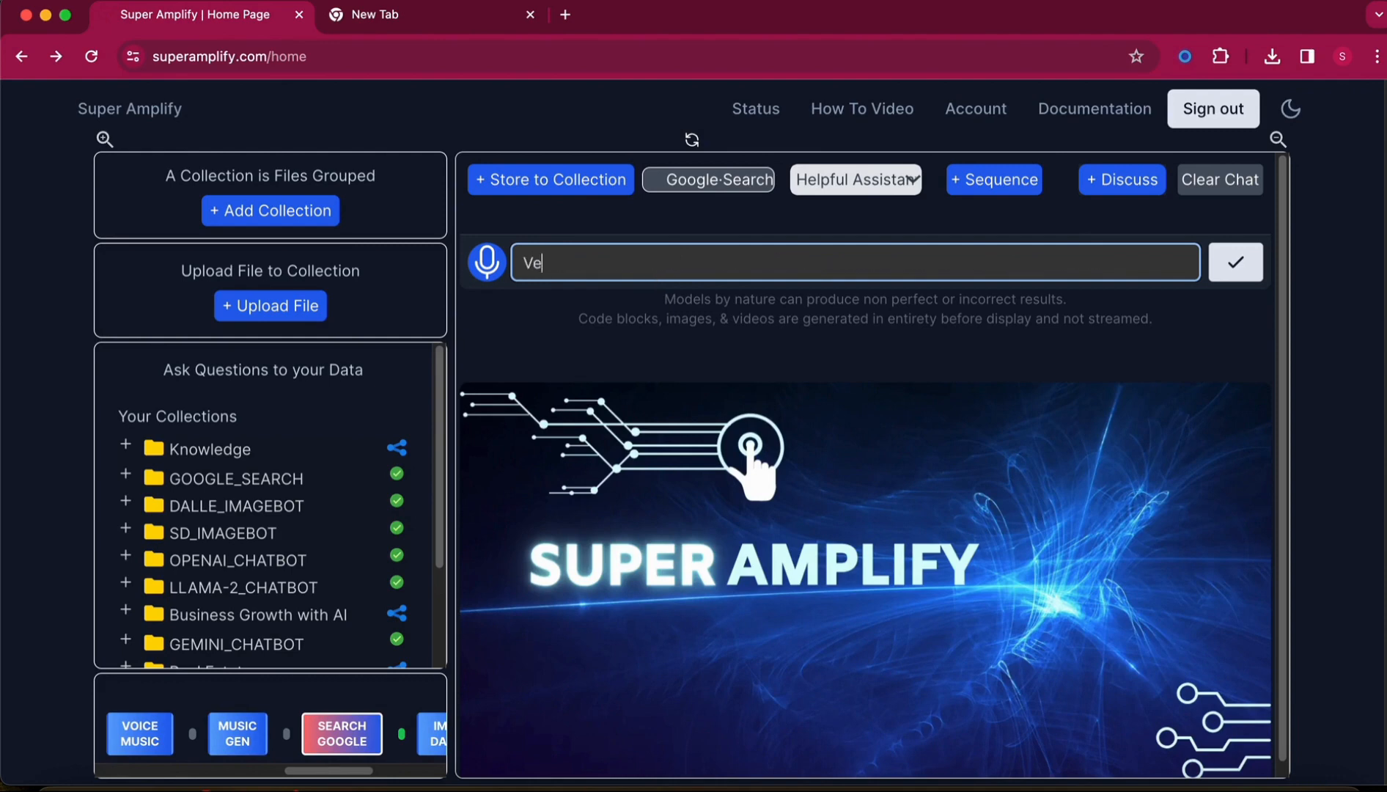
pyautogui.write('nture capital')
pyautogui.click(1225, 265)
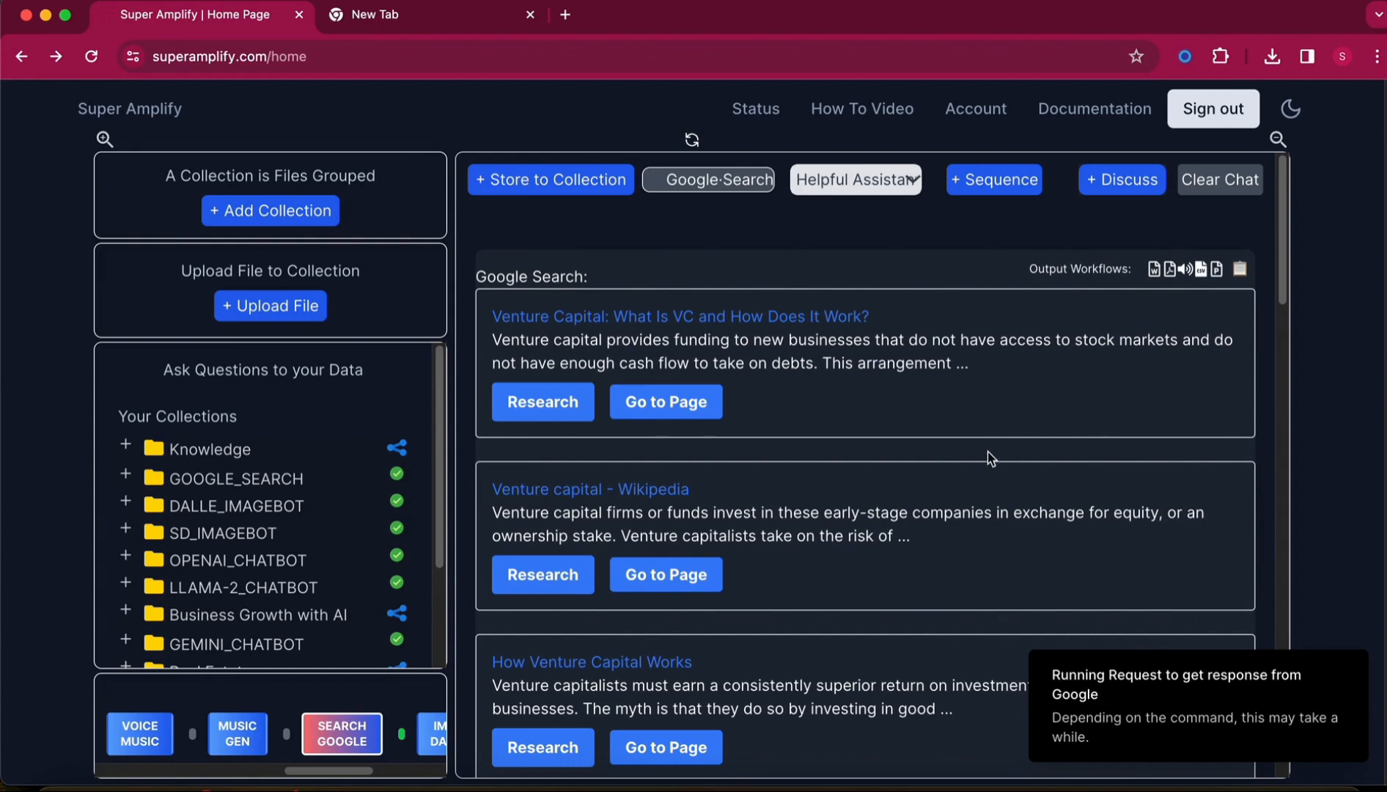
pyautogui.scroll(-2, 988, 452)
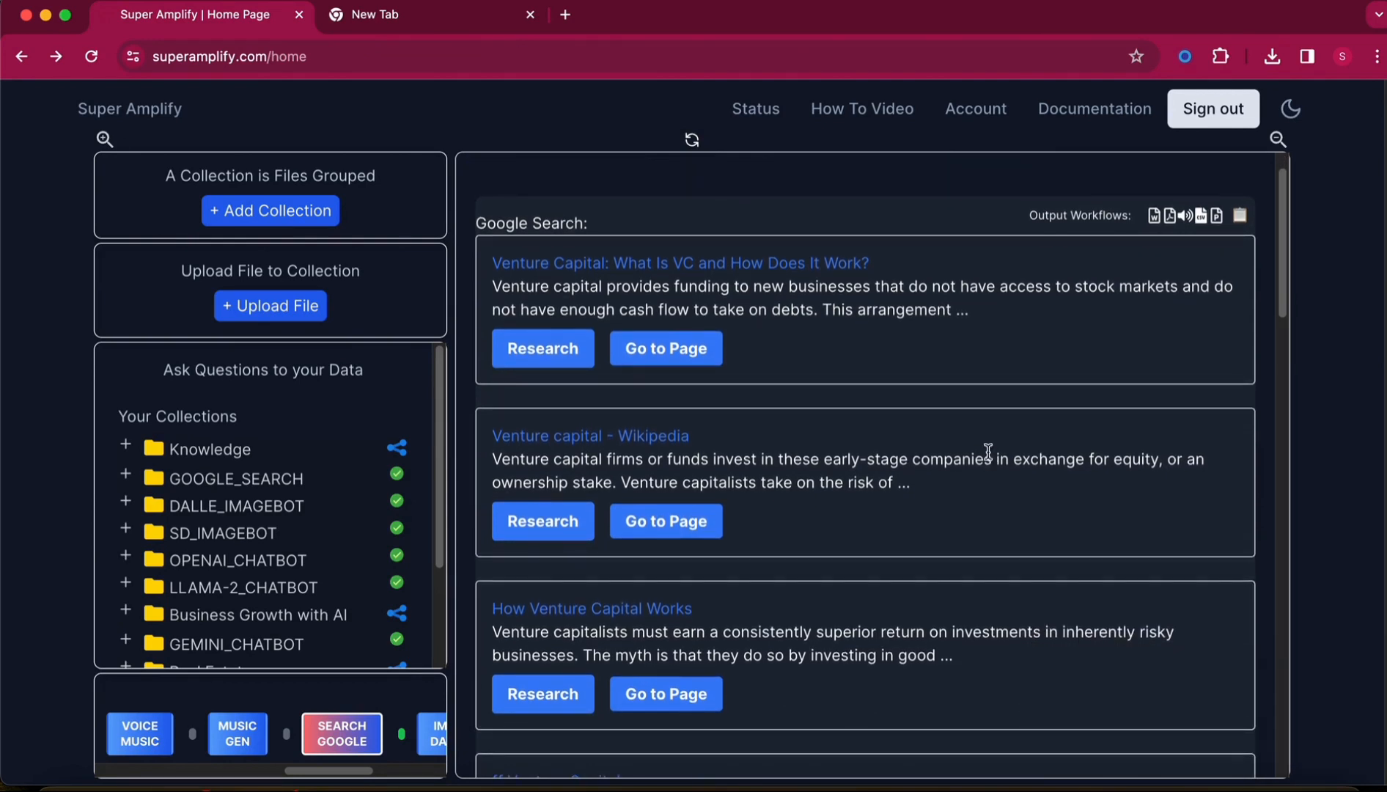
# Research the first venture capital search result and read through its extracted page text
pyautogui.click(571, 362)
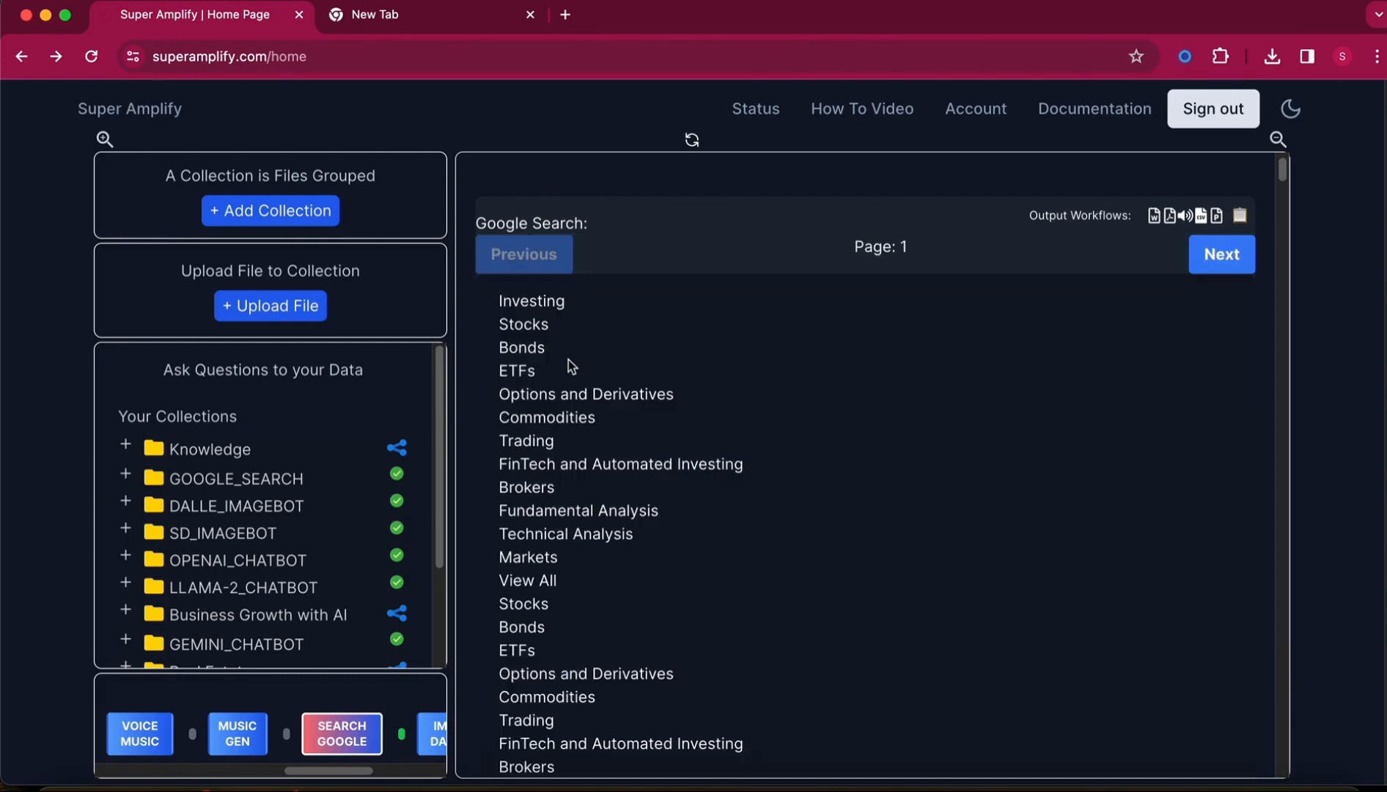
pyautogui.scroll(-10, 776, 545)
pyautogui.scroll(-15, 775, 545)
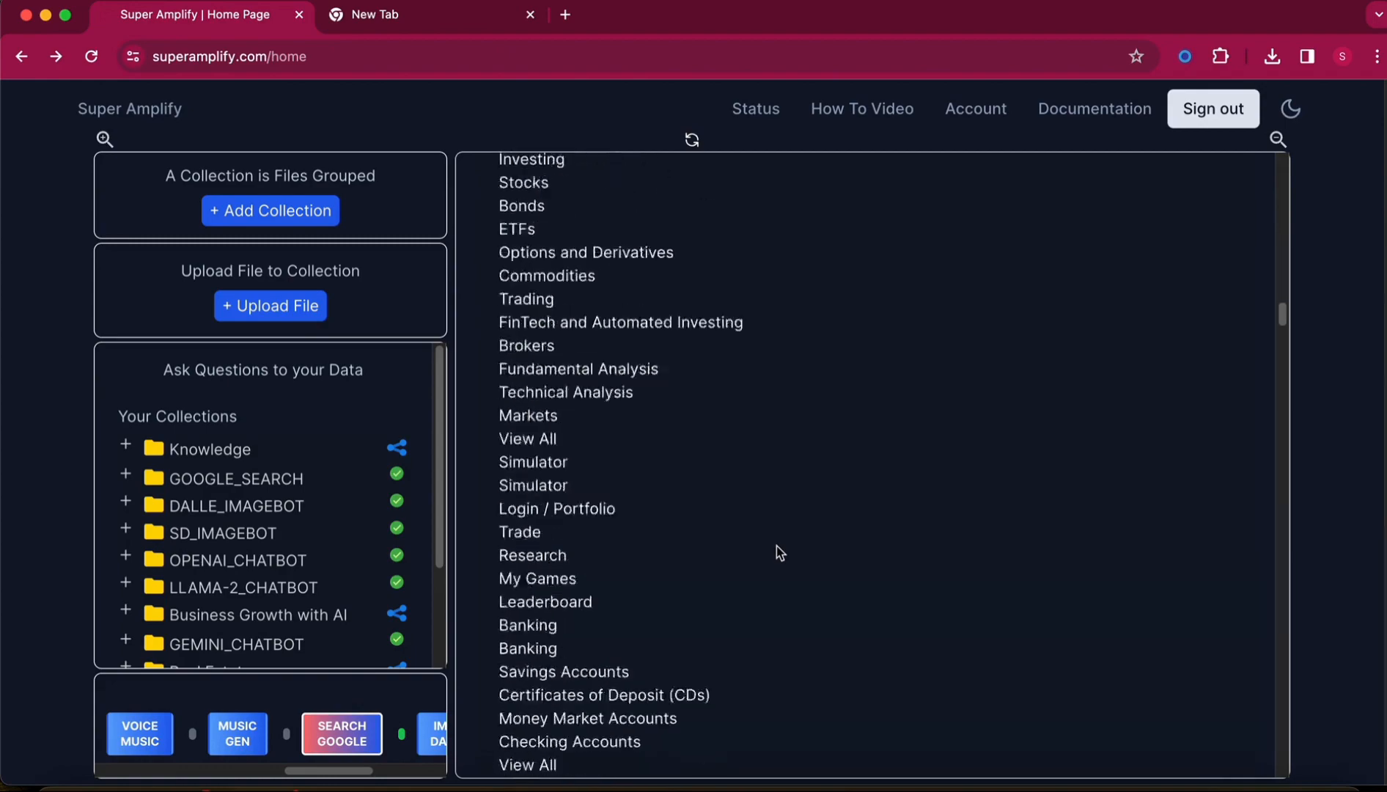
pyautogui.scroll(15, 775, 545)
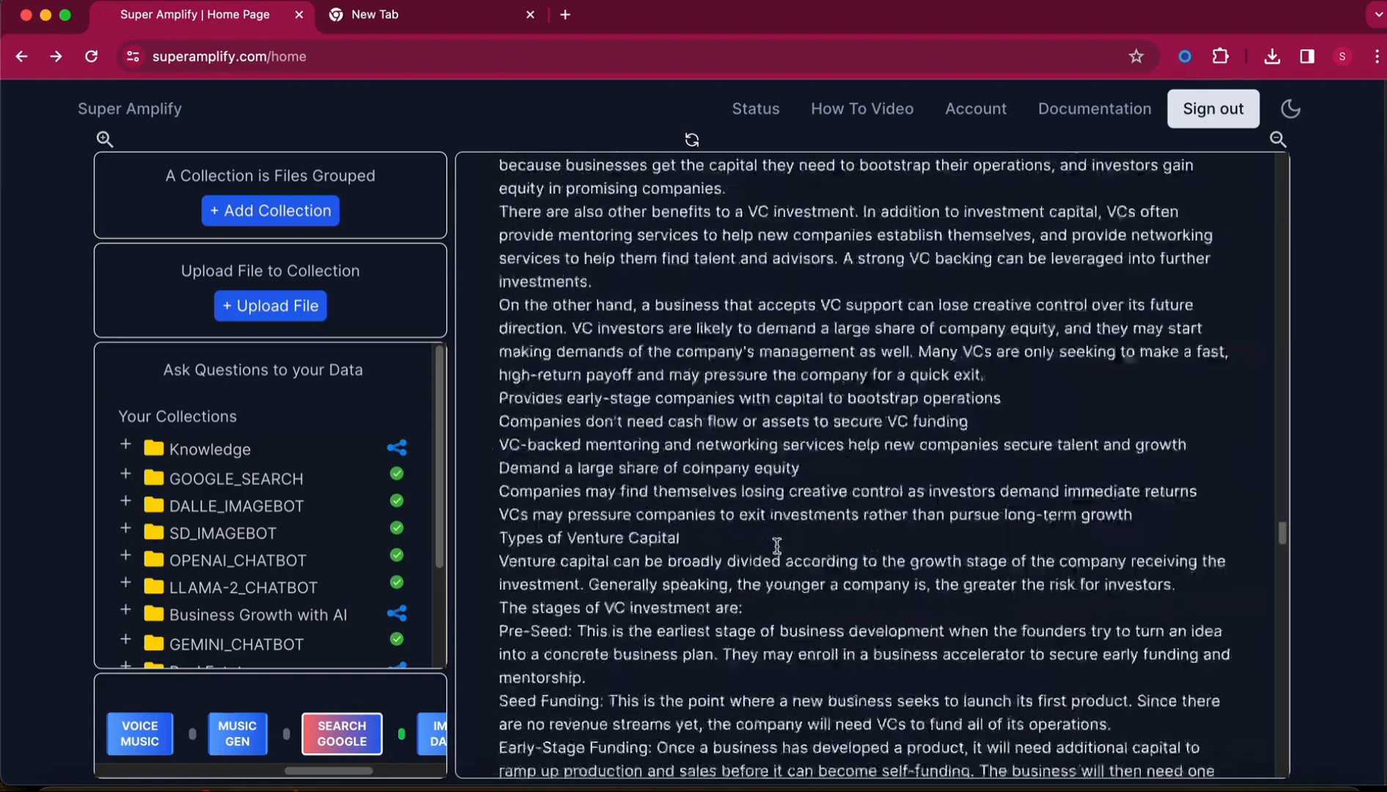
pyautogui.scroll(10, 779, 563)
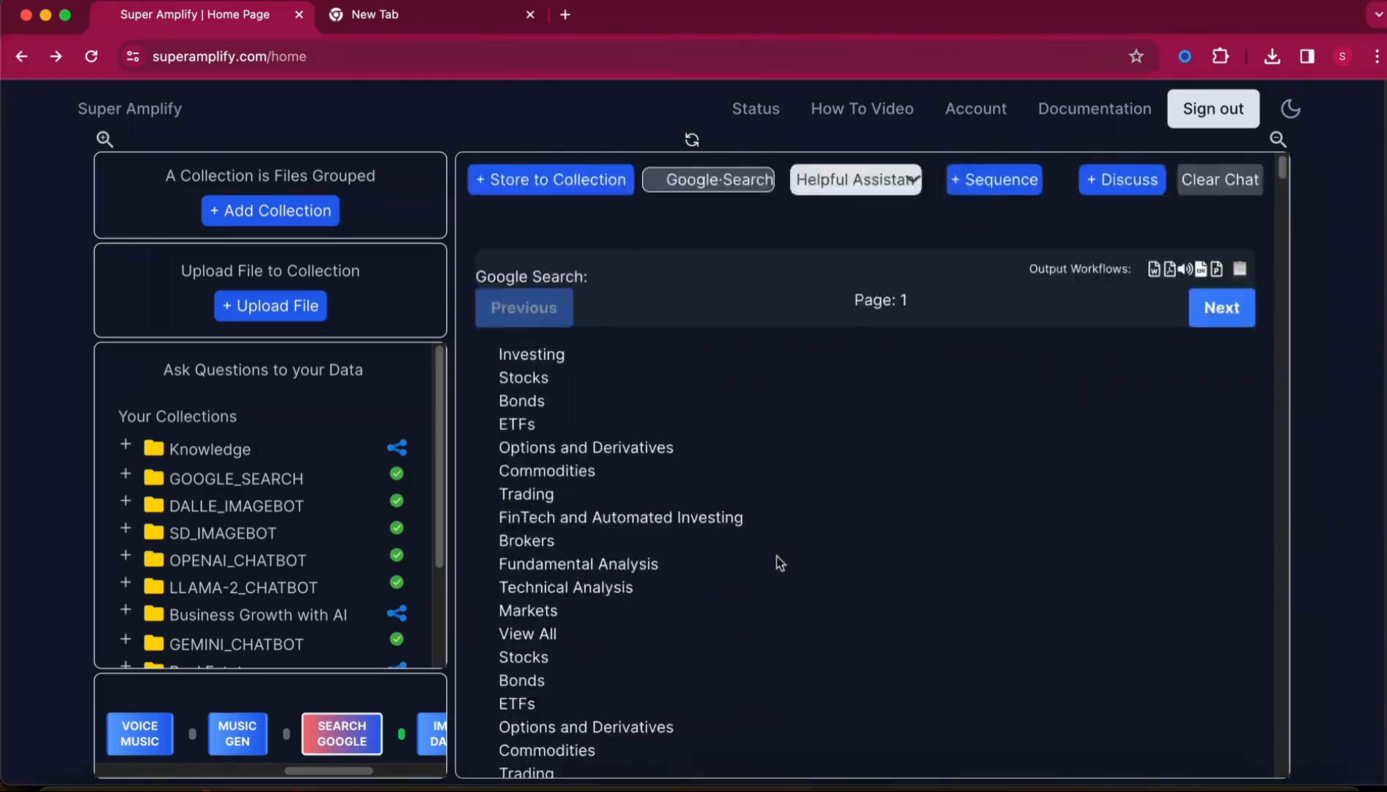
# Store the researched page in the Knowledge collection as "VC info" and expand that collection to check its documents
pyautogui.click(555, 184)
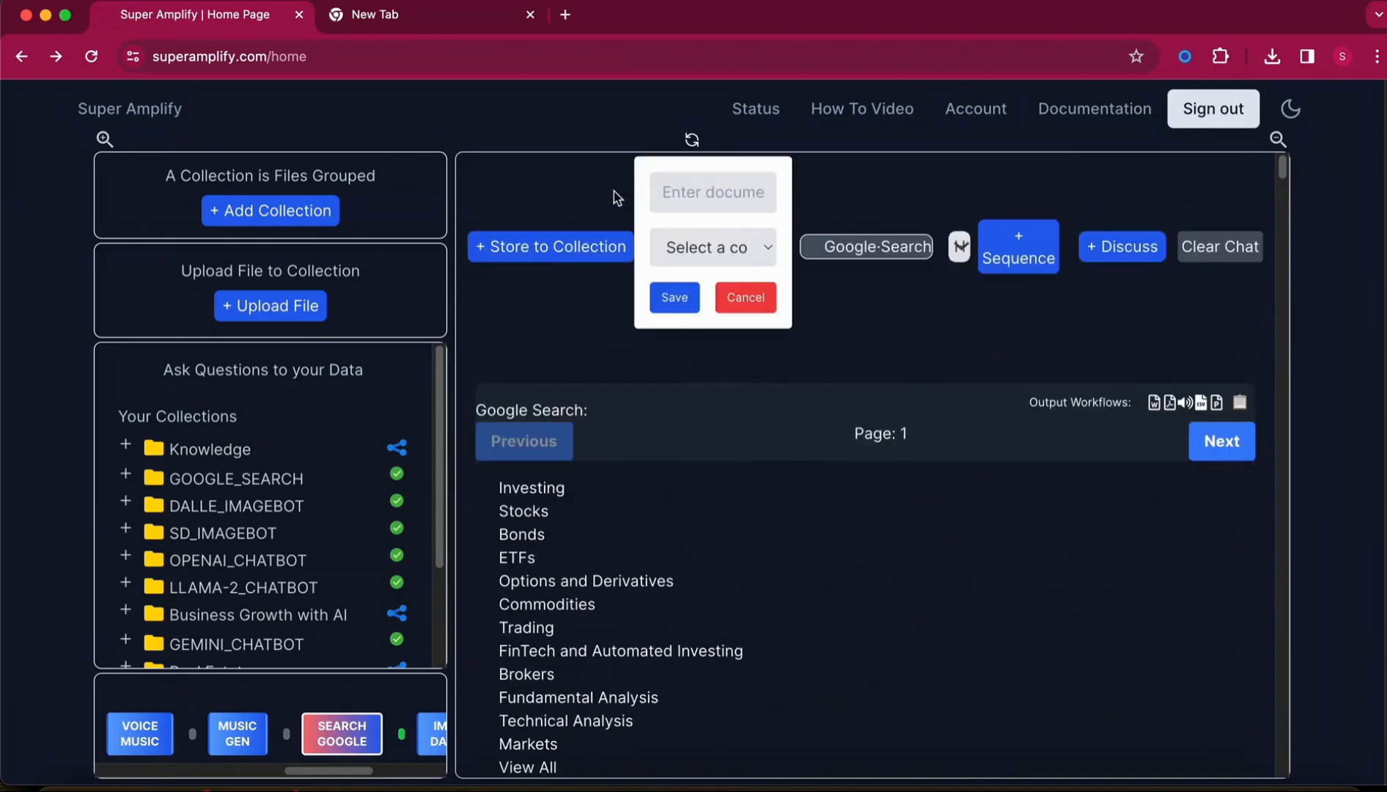
pyautogui.click(739, 247)
pyautogui.click(746, 279)
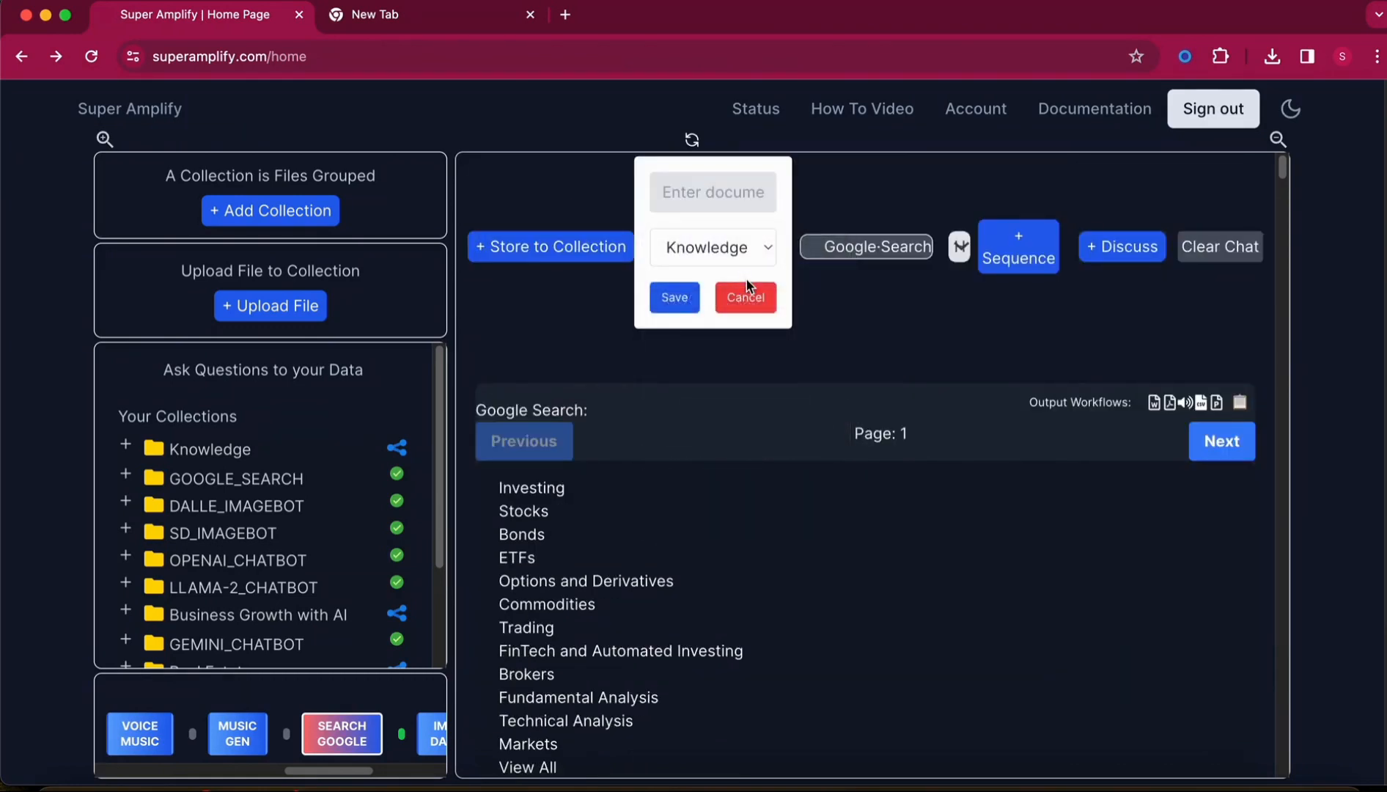
pyautogui.click(711, 194)
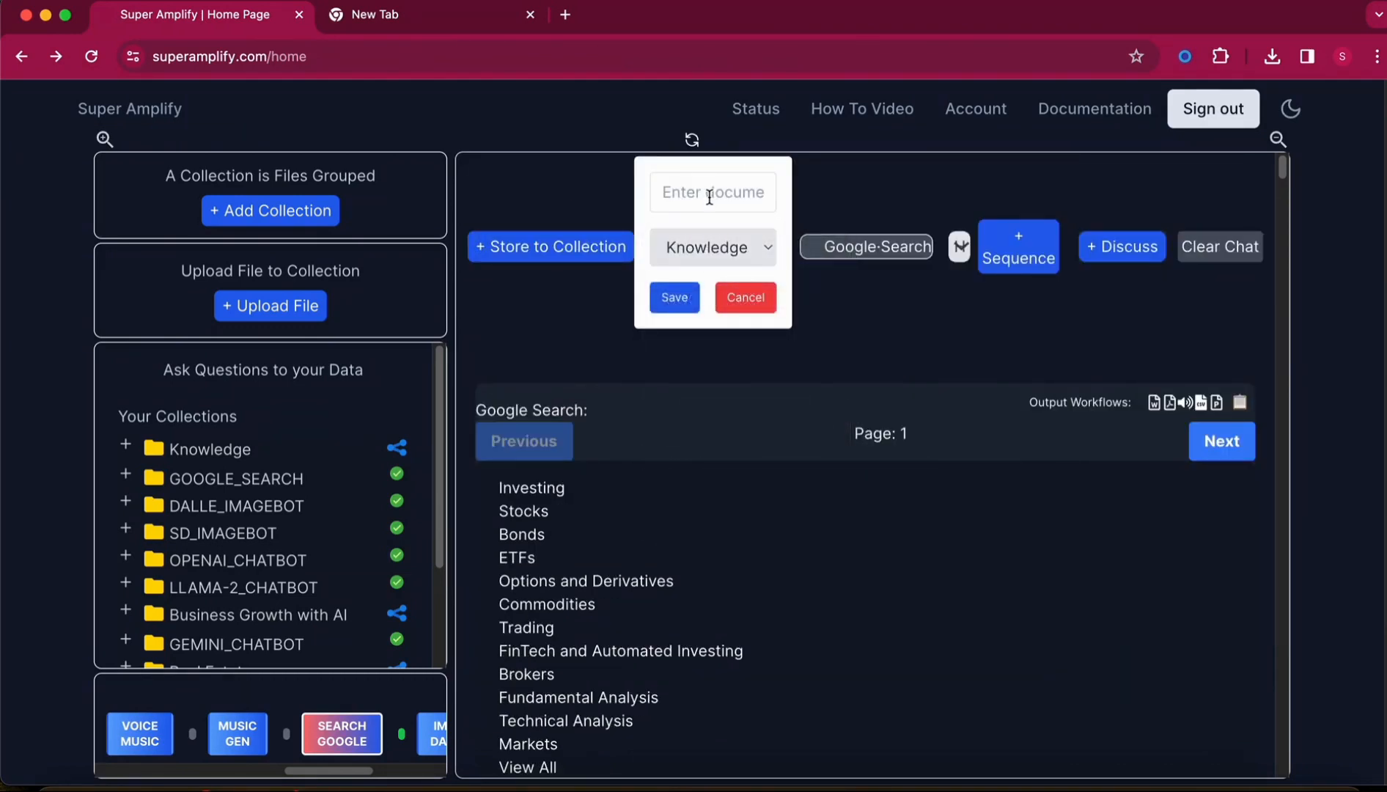
pyautogui.write('VC info')
pyautogui.click(670, 299)
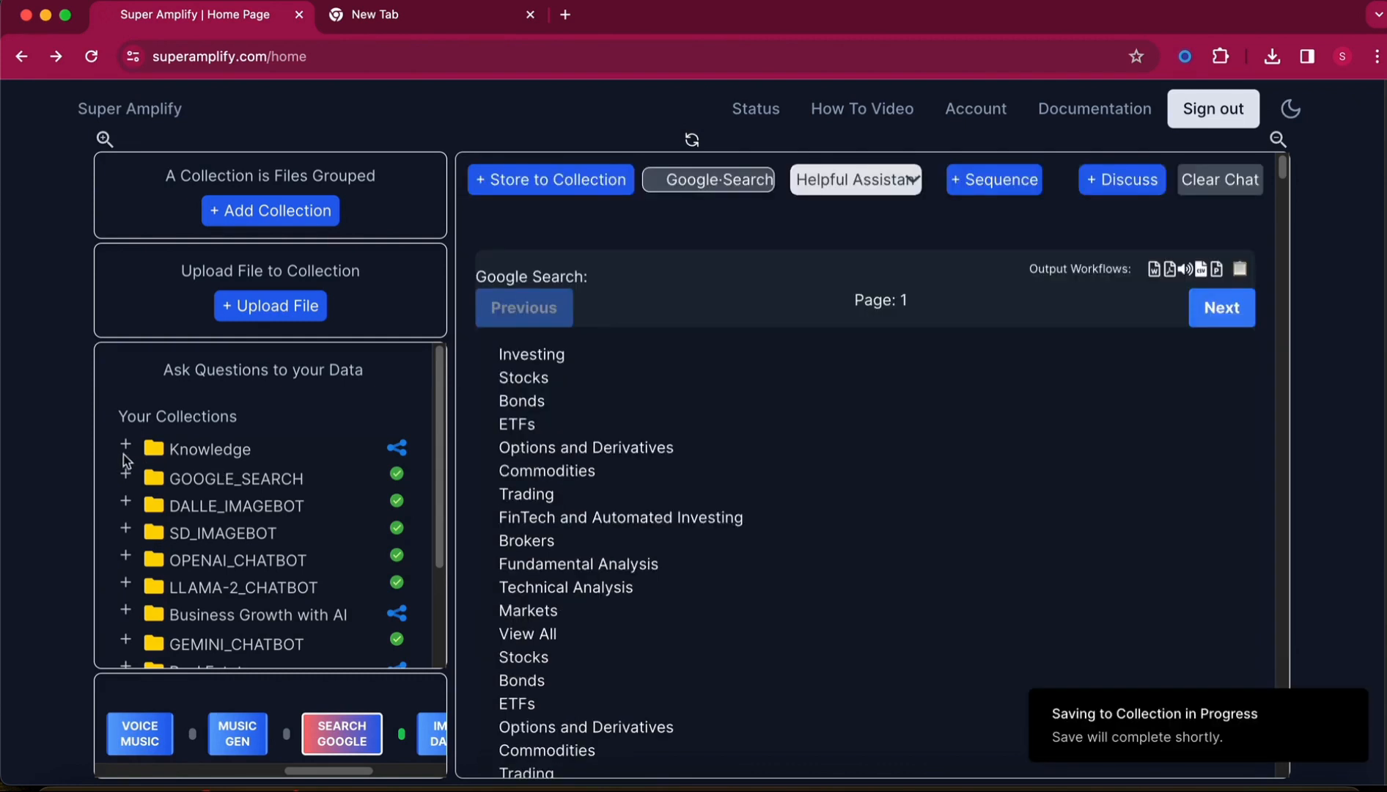
pyautogui.click(126, 448)
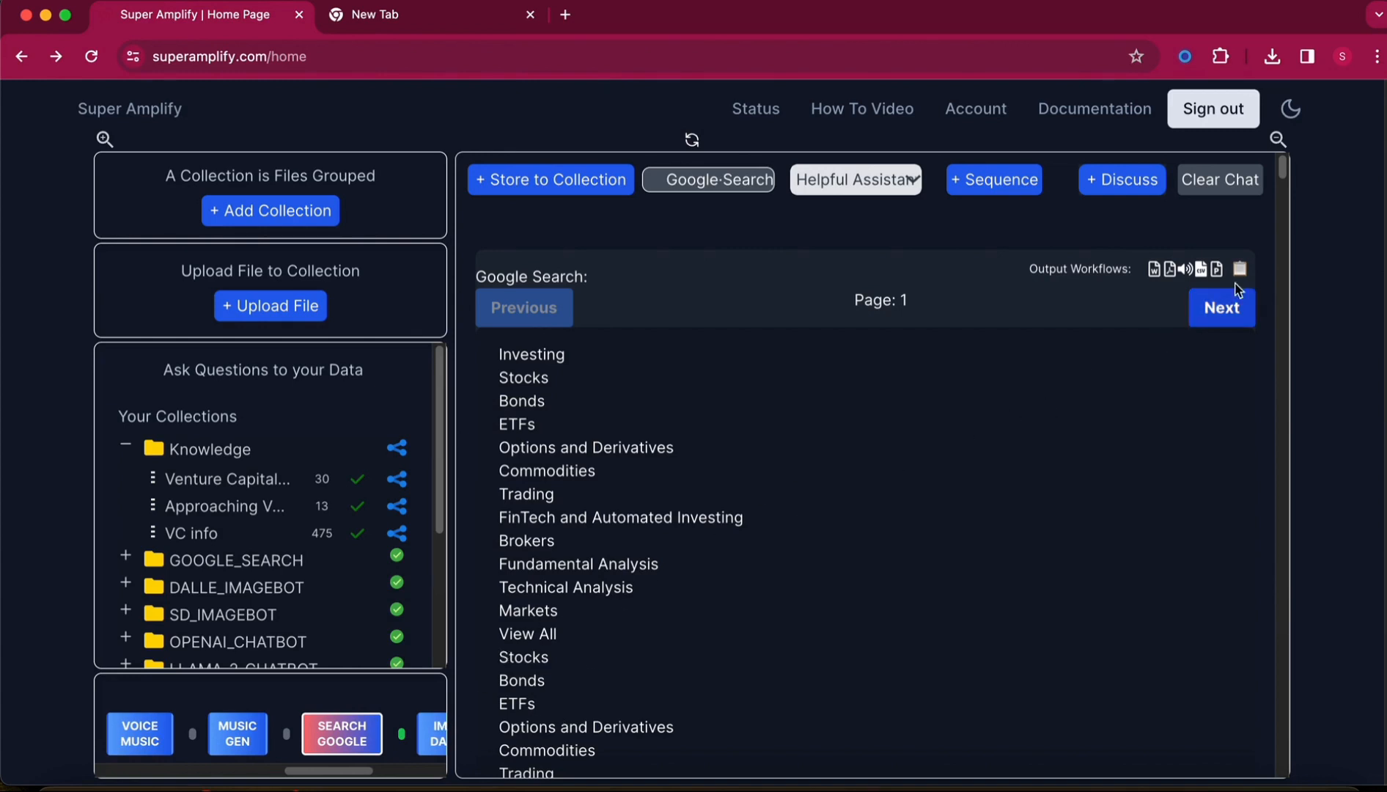
# Clear the chat and open the sequence builder, checking its list of saved sequences
pyautogui.click(1231, 182)
pyautogui.moveTo(352, 771); pyautogui.dragTo(411, 776)
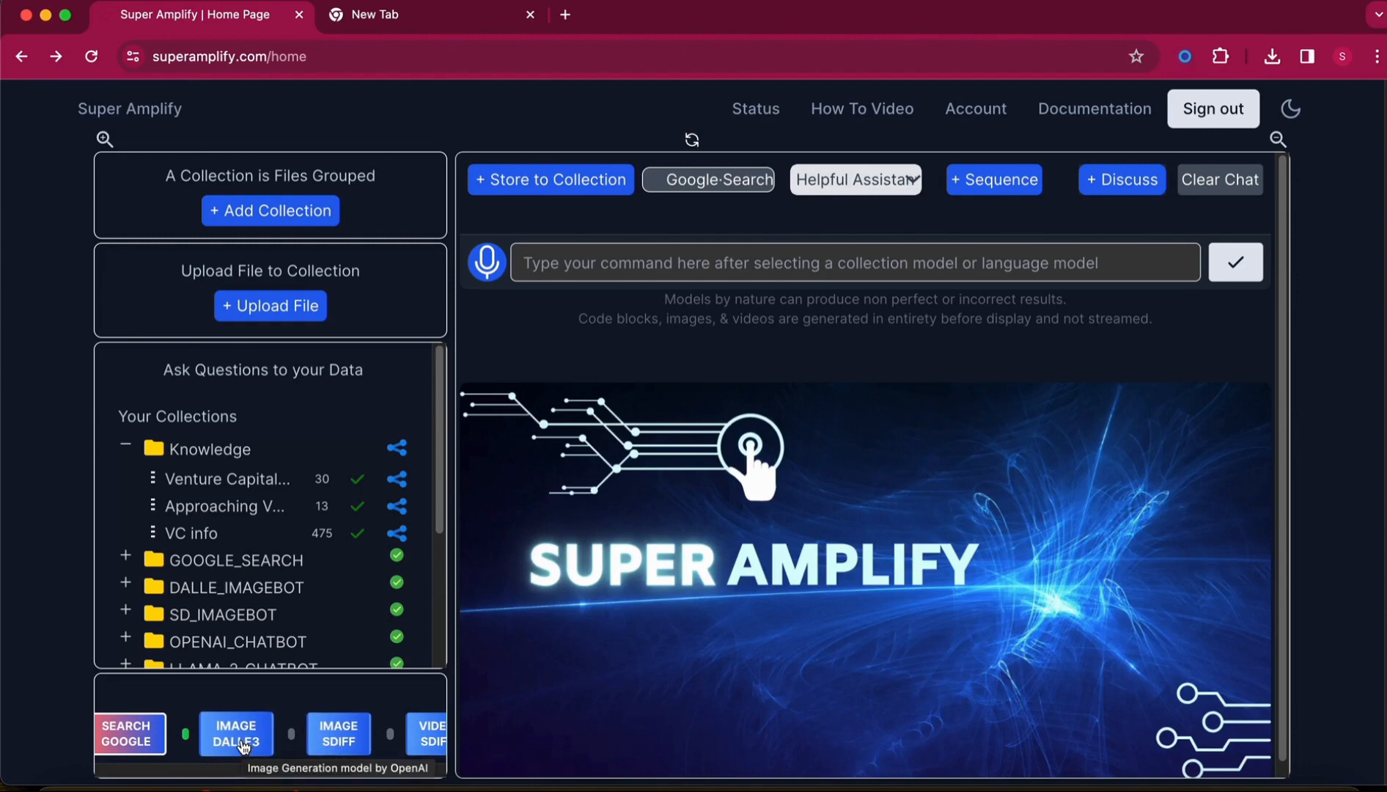
pyautogui.click(1017, 192)
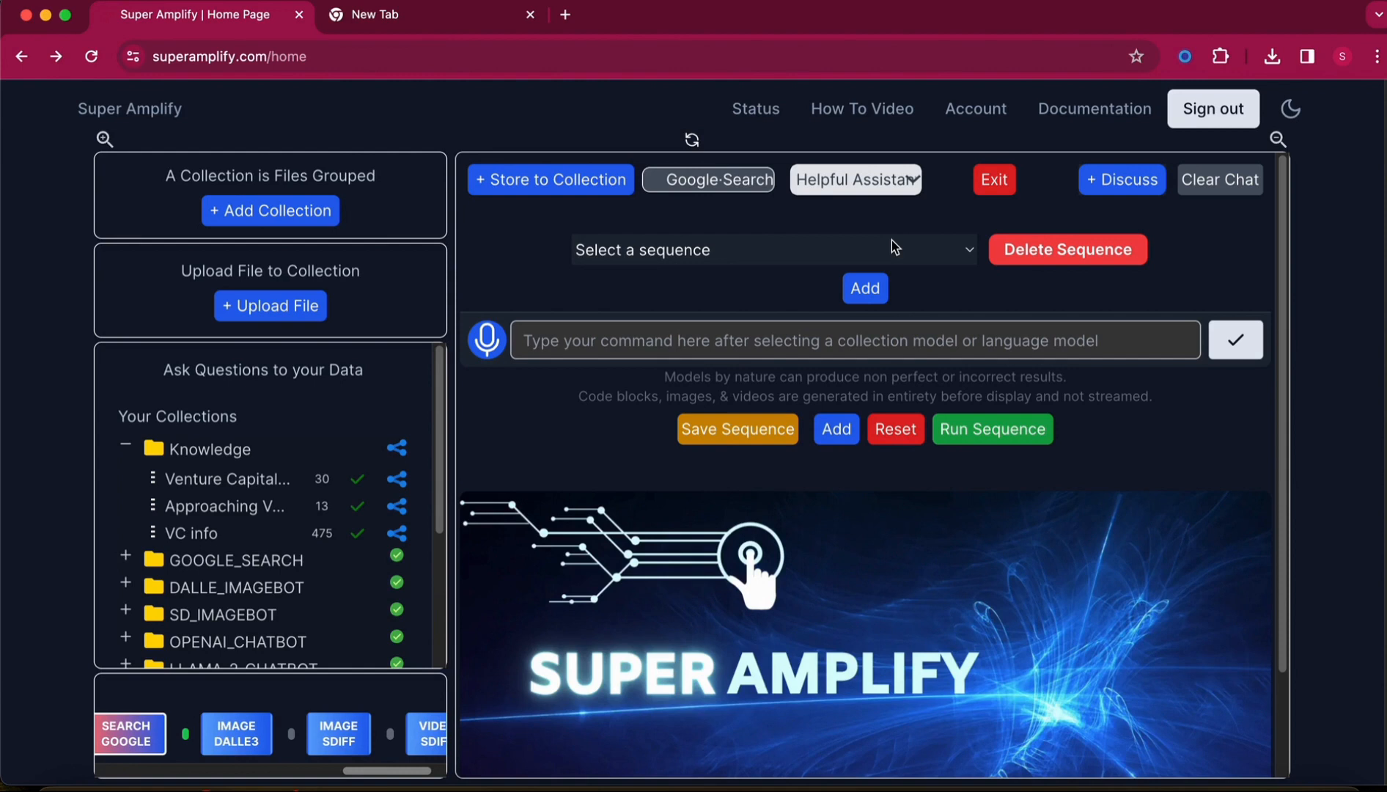
pyautogui.click(853, 246)
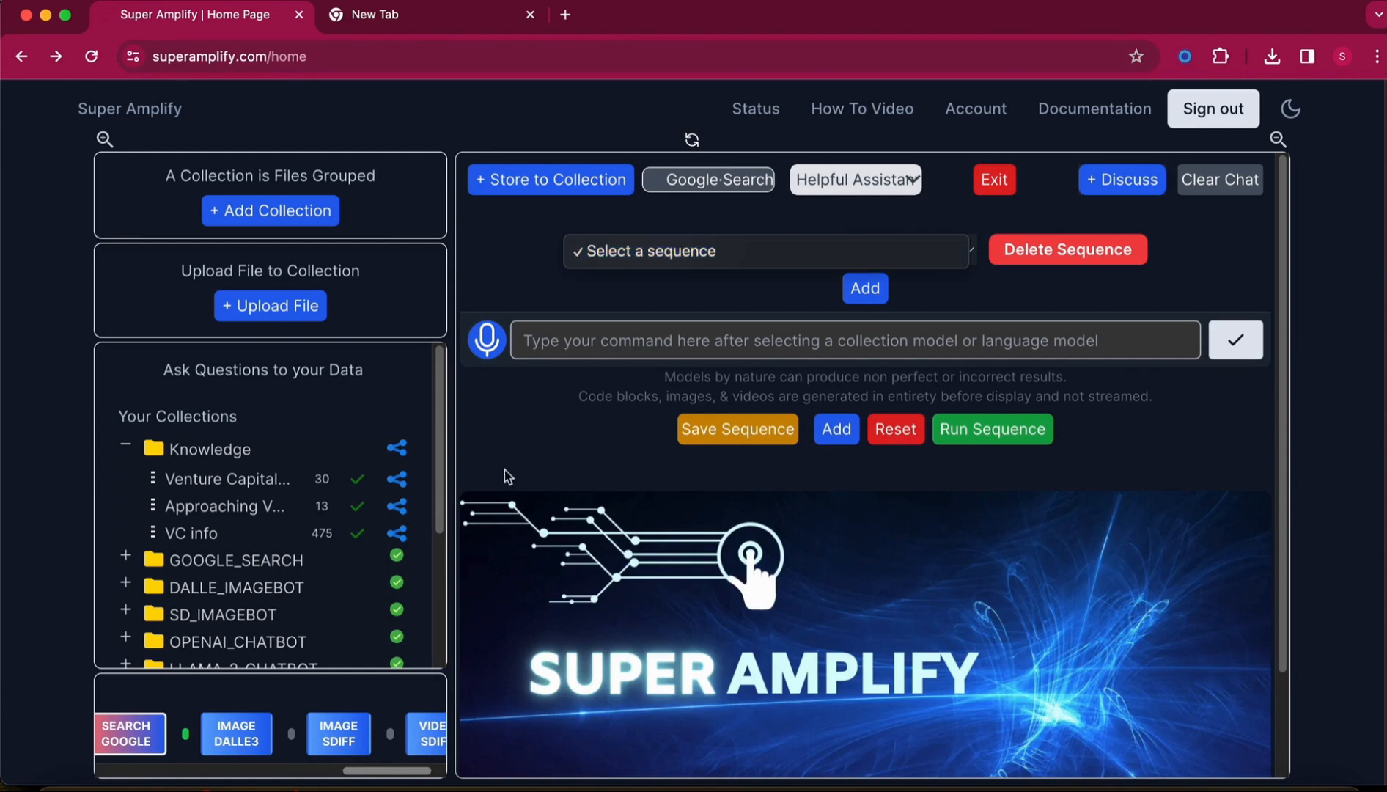
pyautogui.click(551, 470)
# Enter the command "alphabetical order" and save it as a sequence named "Alphabetical"
pyautogui.click(588, 344)
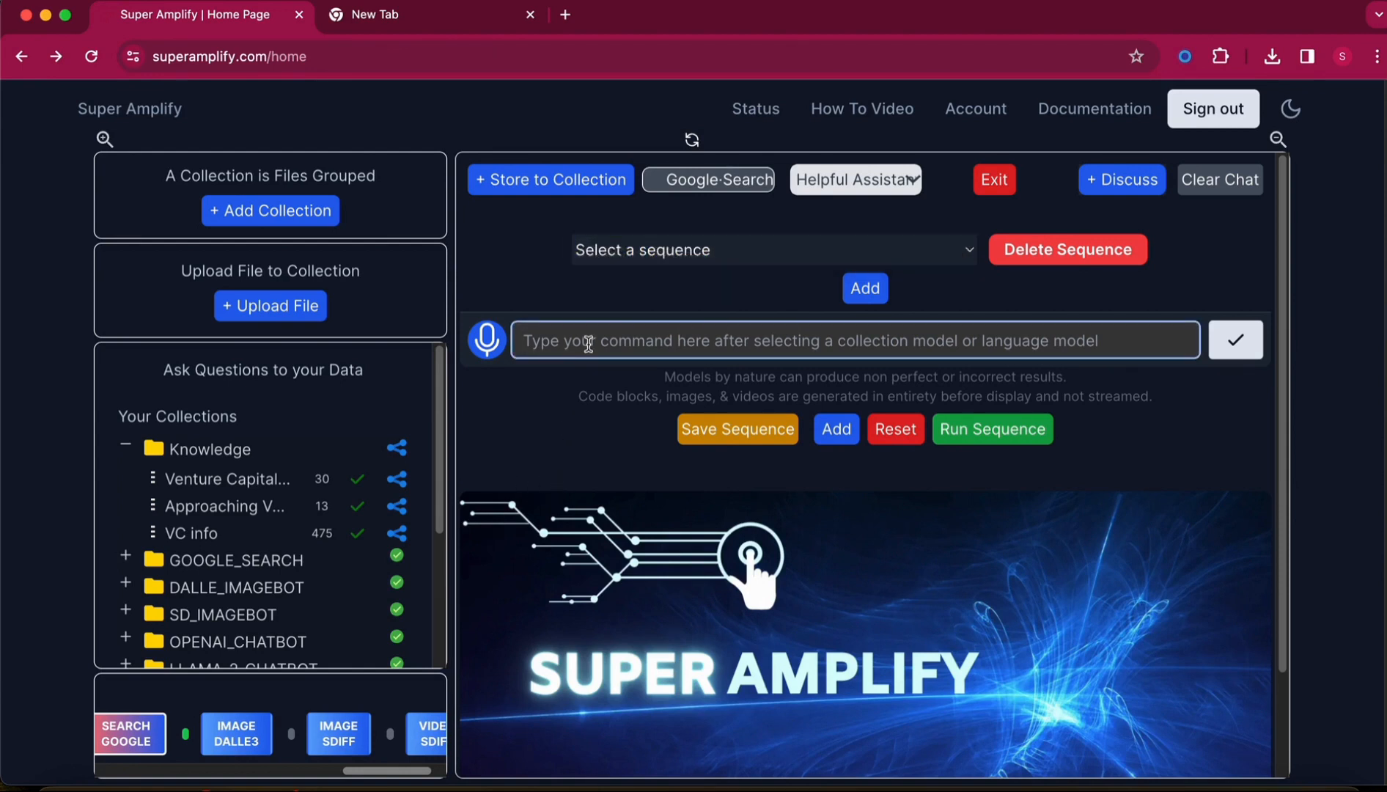
pyautogui.write('alphabeti')
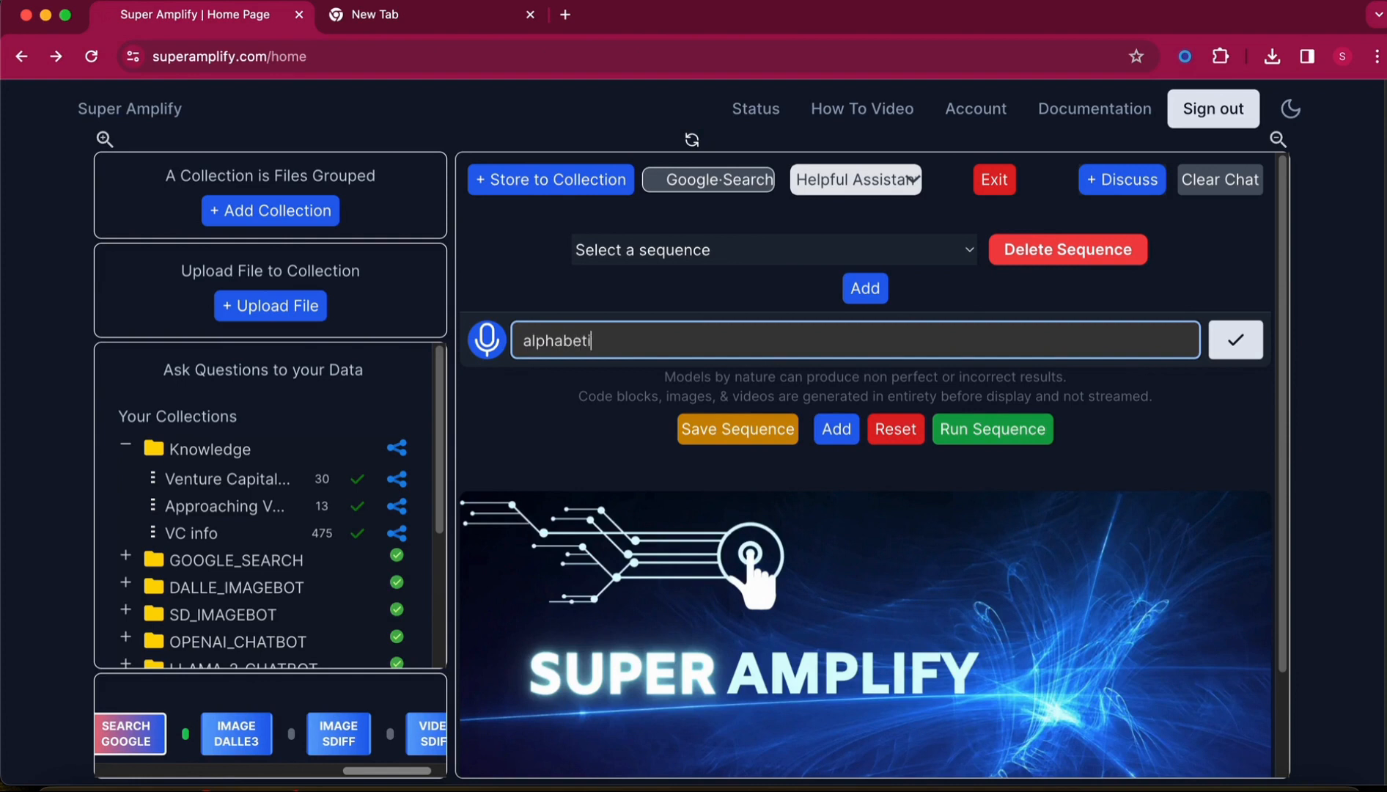
pyautogui.write('cal order')
pyautogui.click(728, 440)
pyautogui.click(777, 431)
pyautogui.write('Ala')
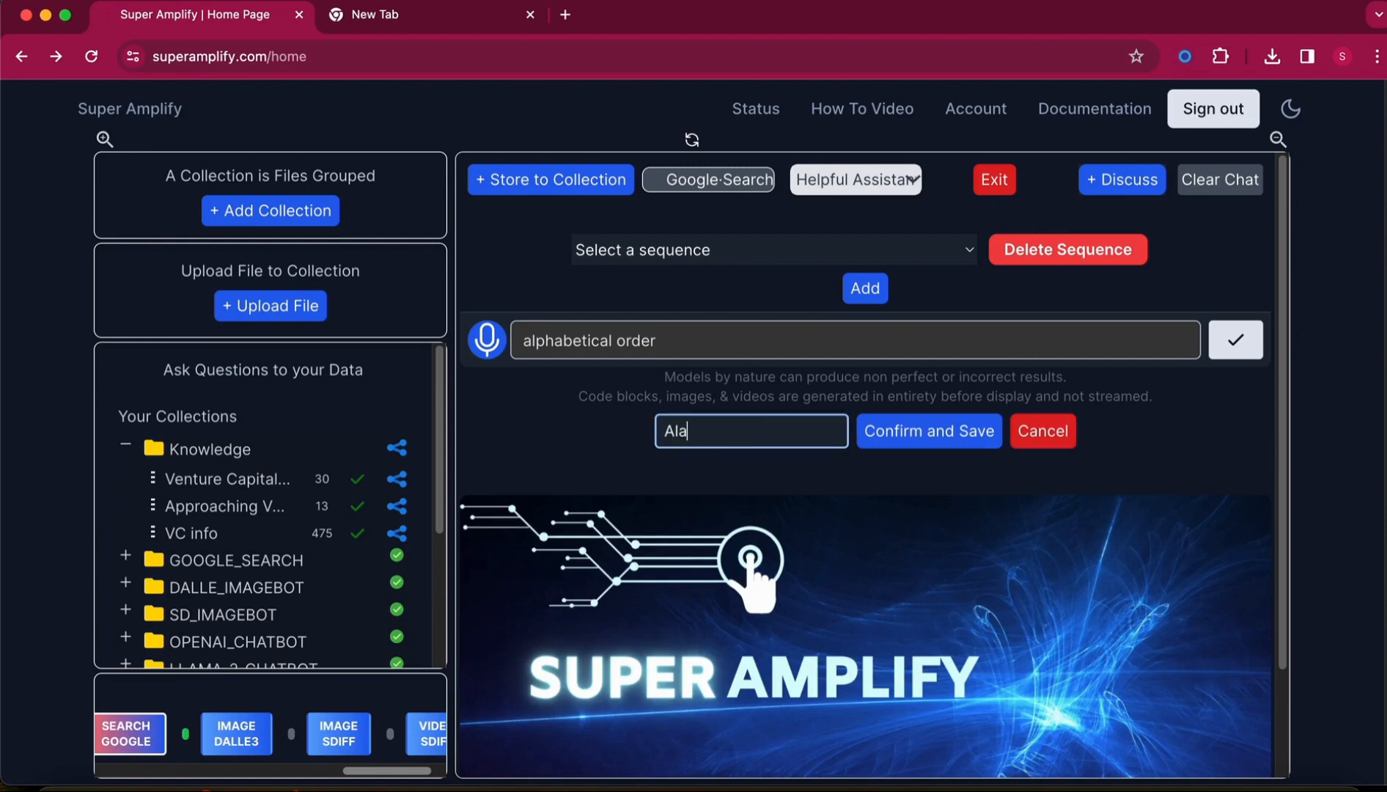
pyautogui.write('lphabetical')
pyautogui.click(960, 431)
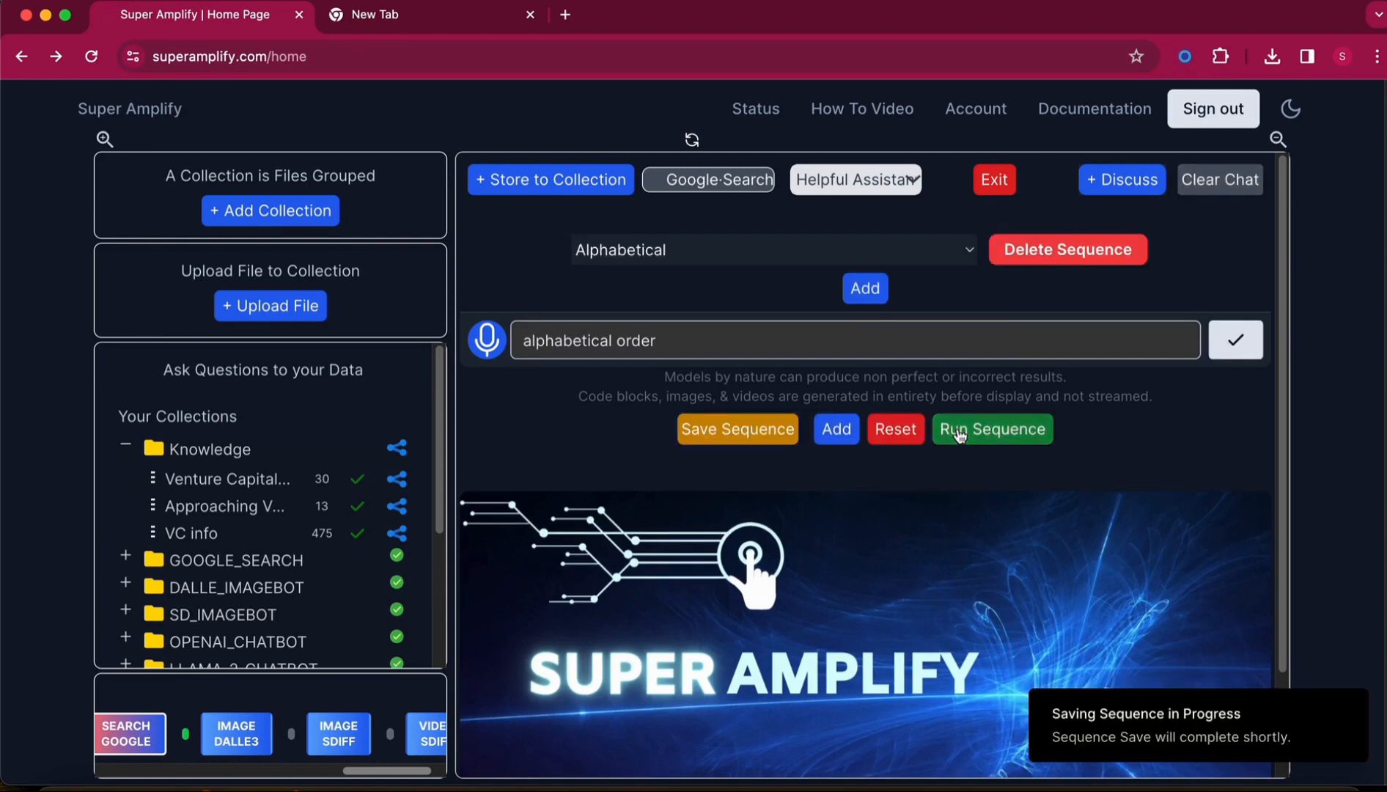
# Deselect the current sequence and load Alphabetical again from the saved sequences
pyautogui.click(923, 250)
pyautogui.click(895, 226)
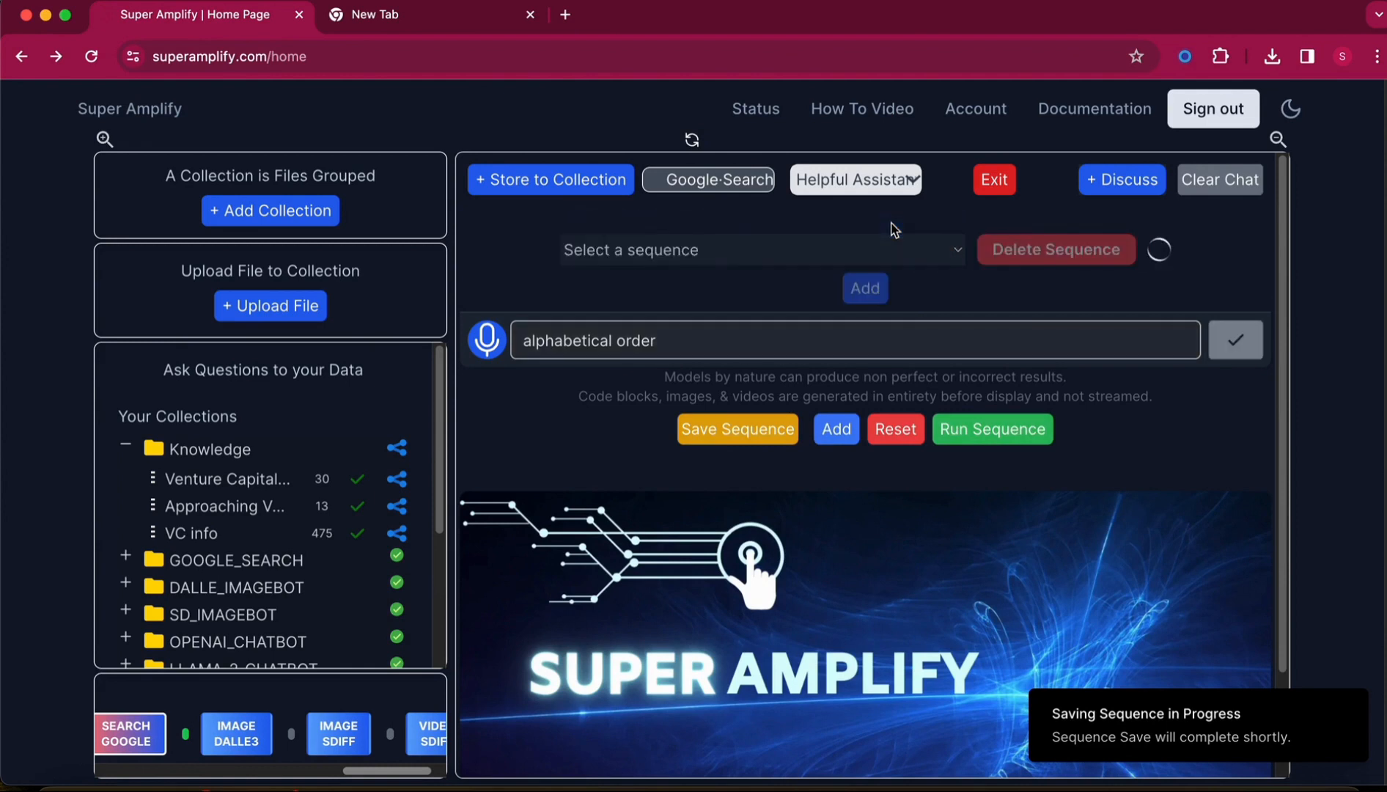
pyautogui.click(877, 250)
pyautogui.click(848, 271)
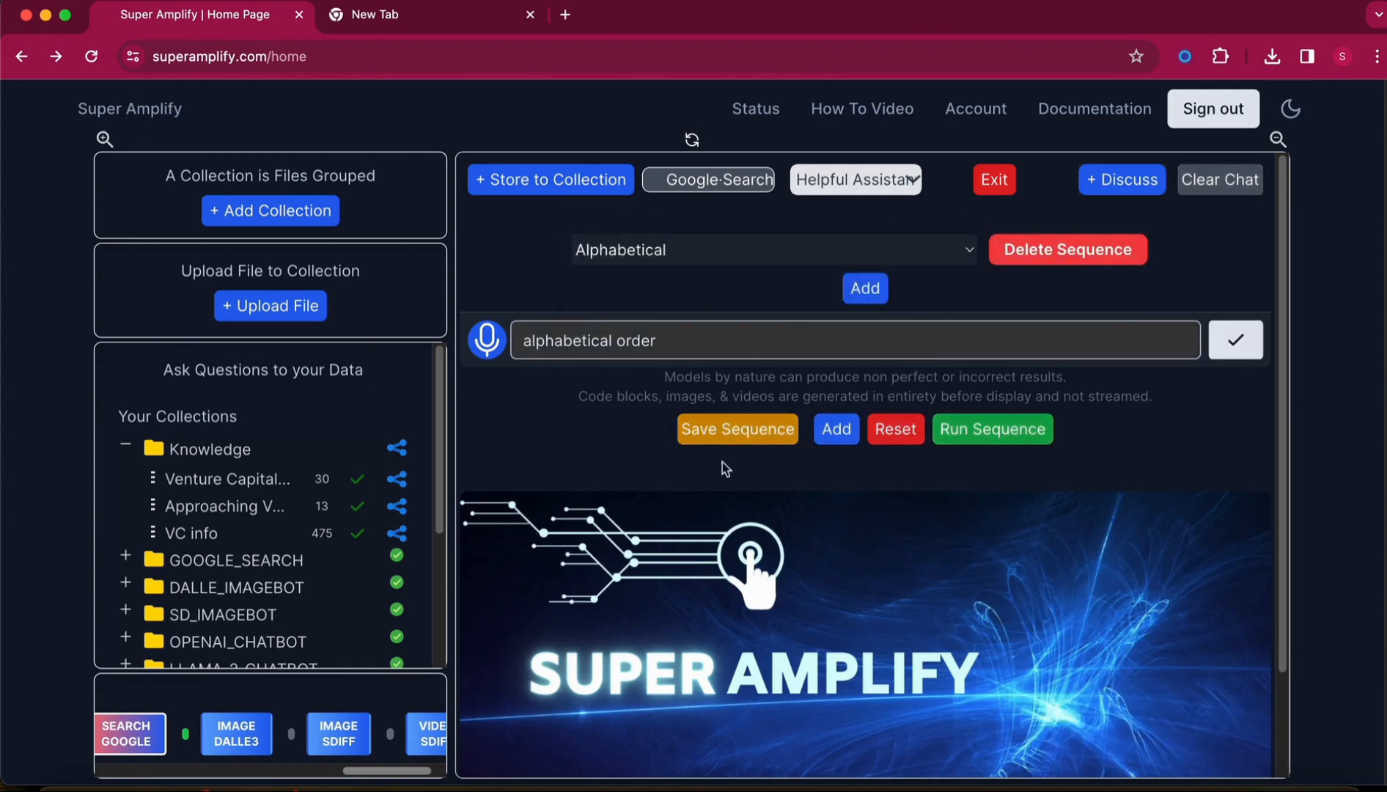
# Expand the Business Growth with AI and Real Estate collections and select Real Estate as the collection to query
pyautogui.click(1229, 190)
pyautogui.scroll(-3, 143, 580)
pyautogui.click(126, 560)
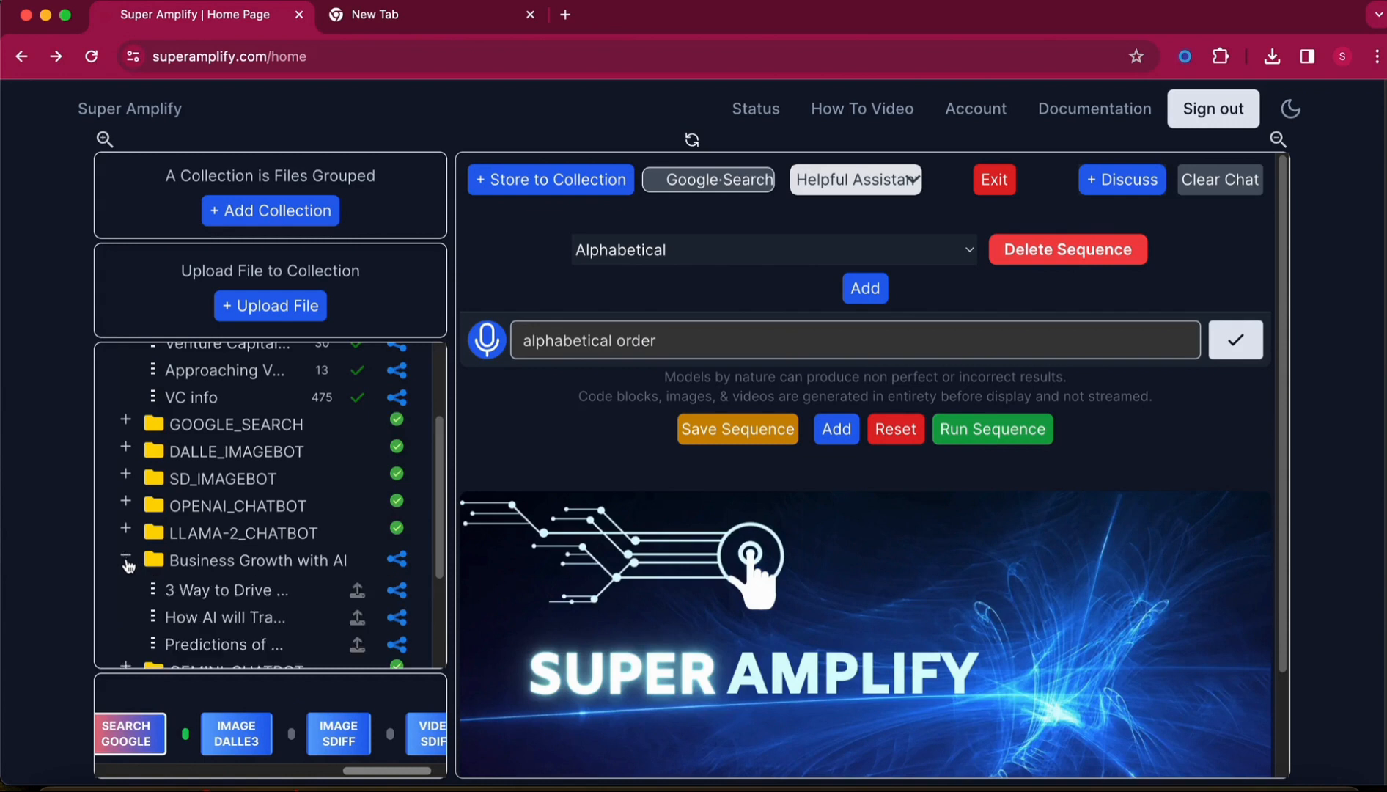
pyautogui.scroll(-2, 154, 562)
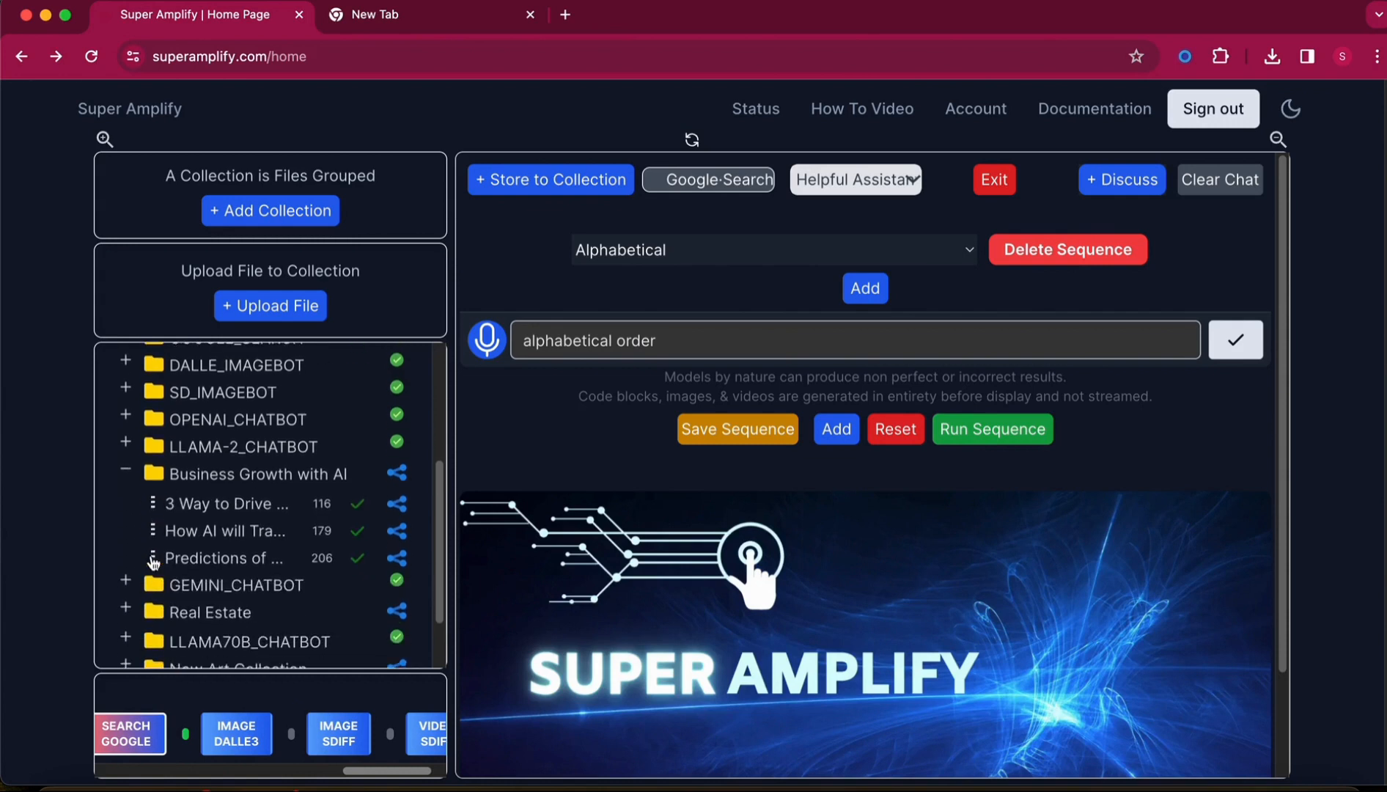
pyautogui.scroll(-1, 153, 561)
pyautogui.click(127, 565)
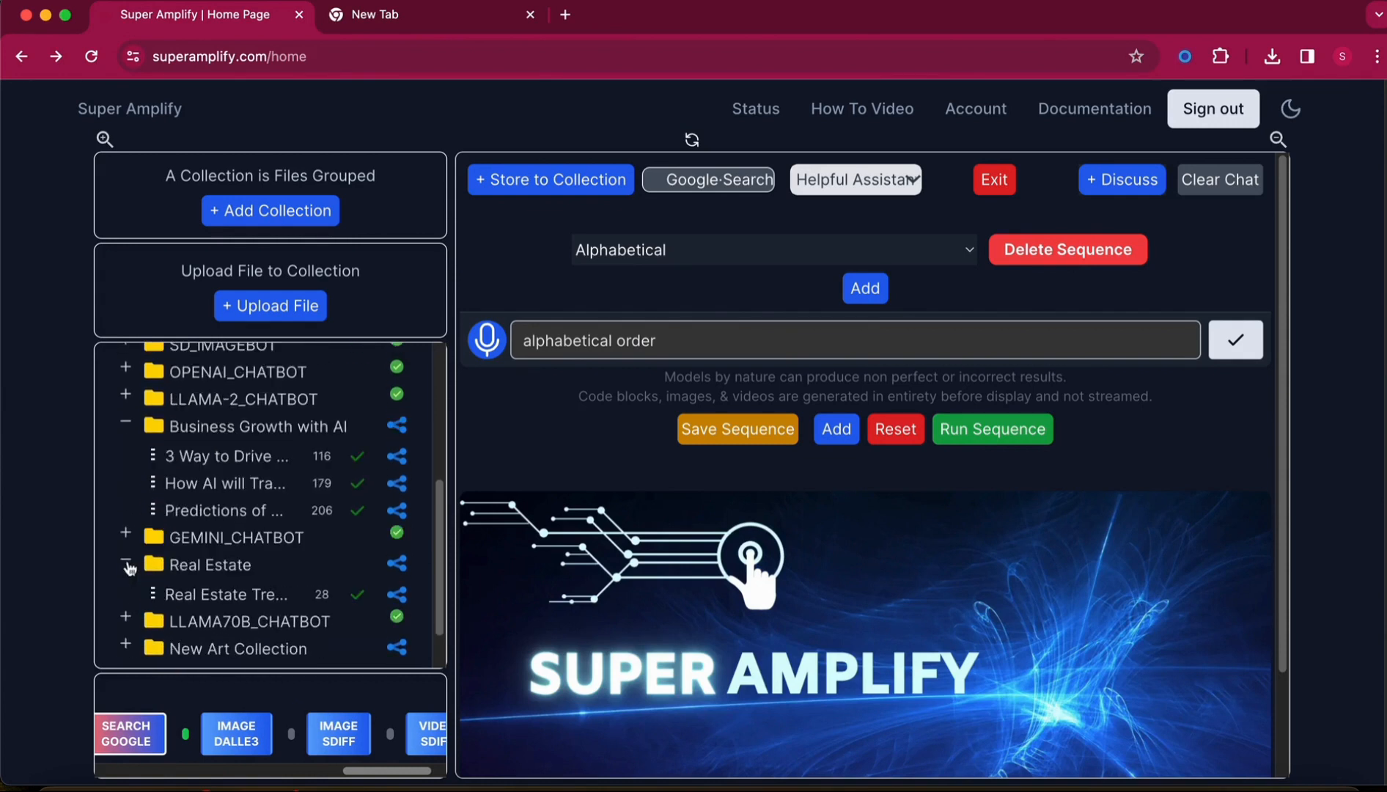
pyautogui.click(154, 565)
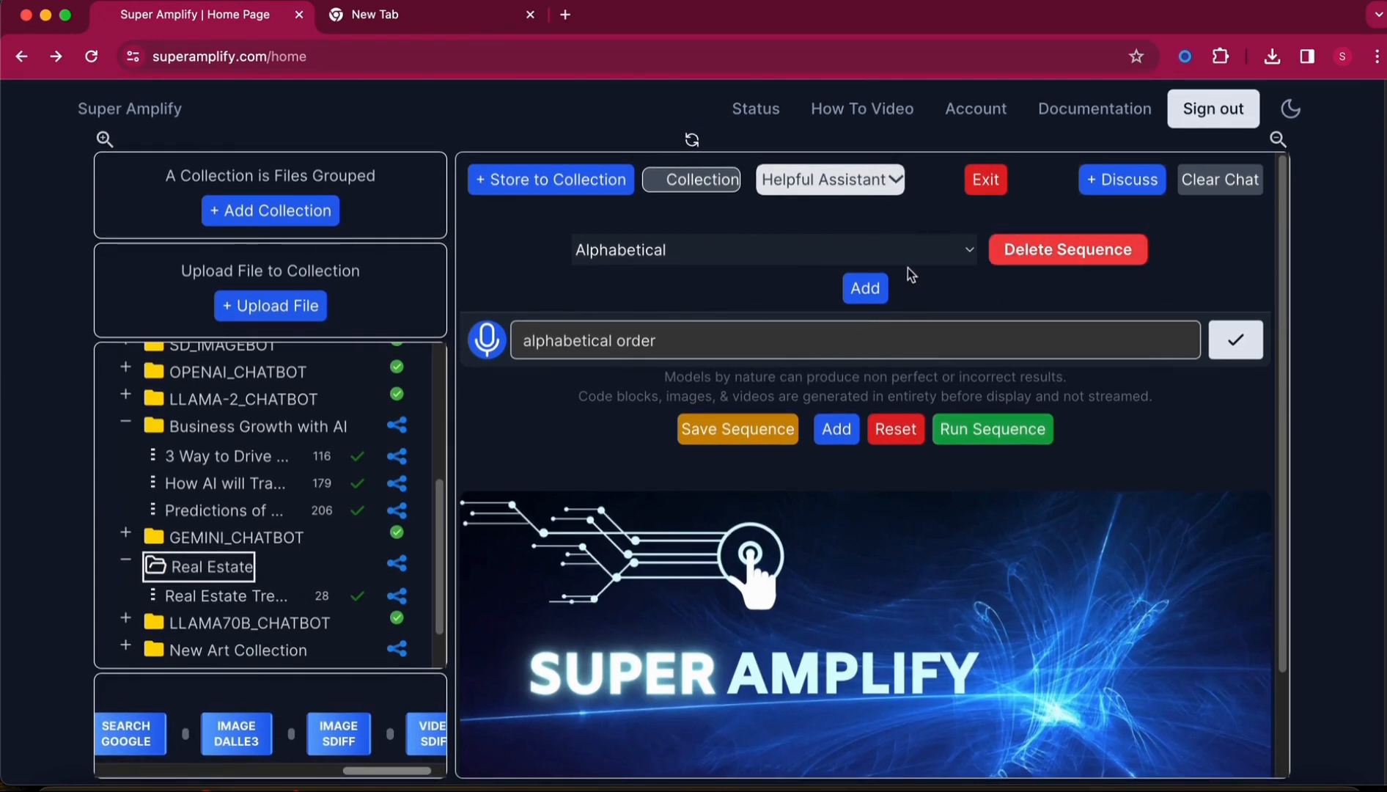
# Replace the command with "Top three trends" and save it as a sequence named "Top three"
pyautogui.click(1236, 180)
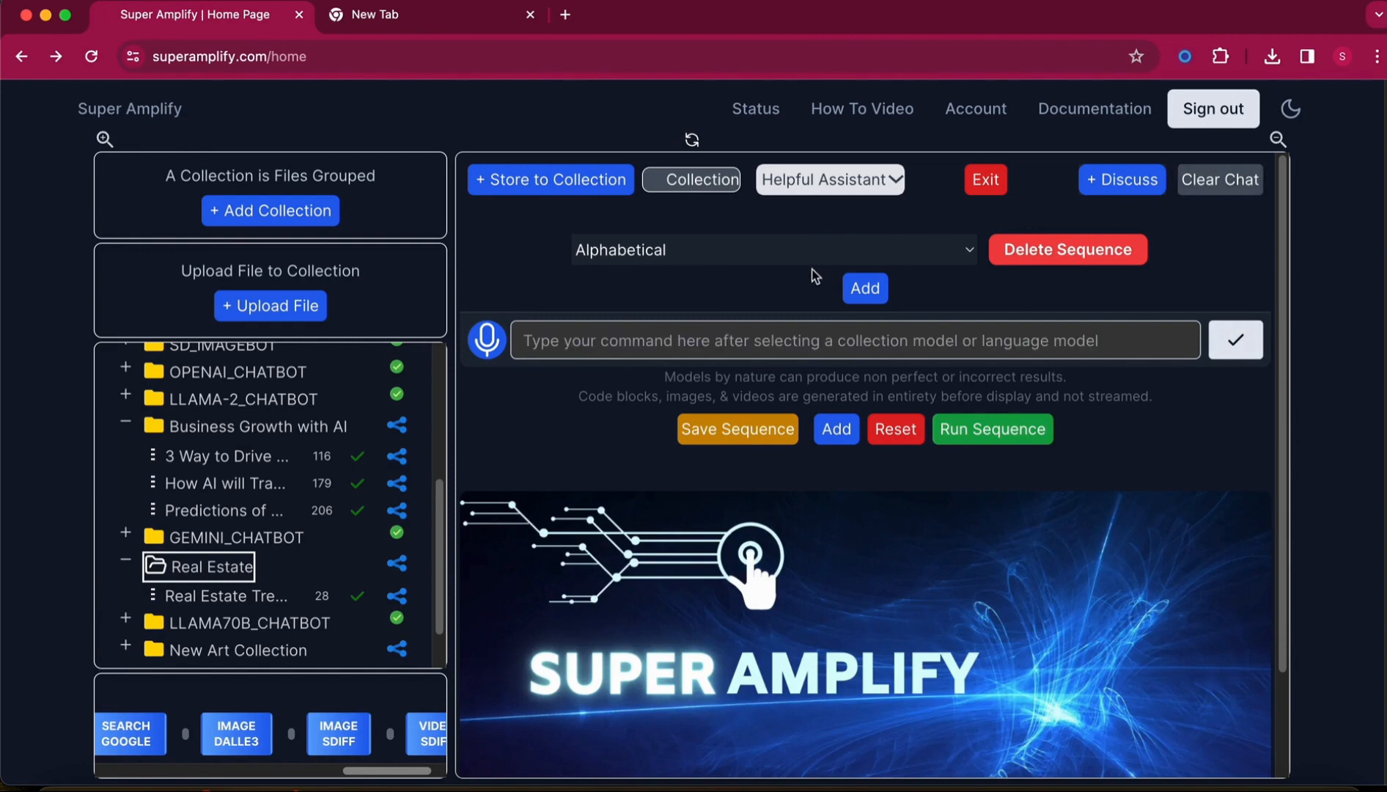
pyautogui.click(734, 350)
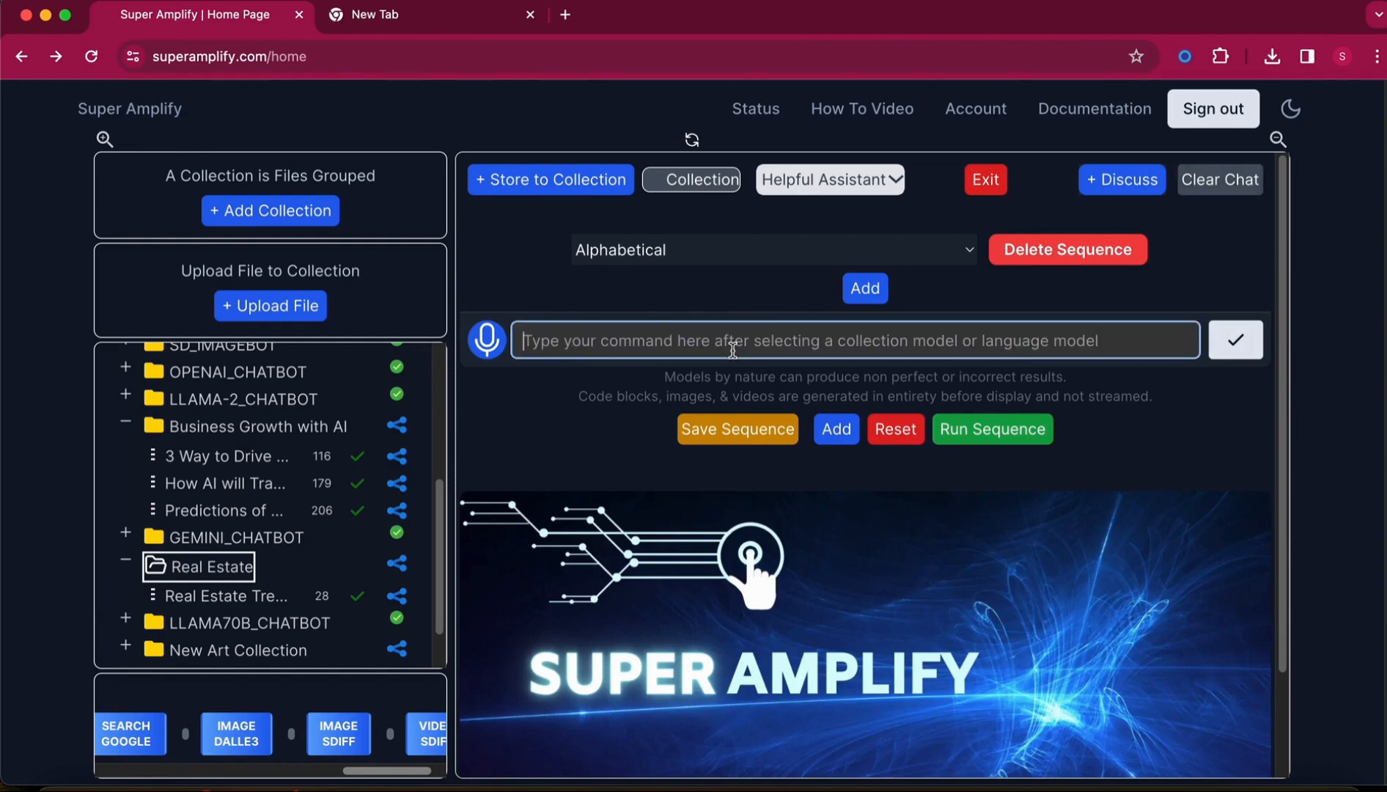
pyautogui.write('Top three')
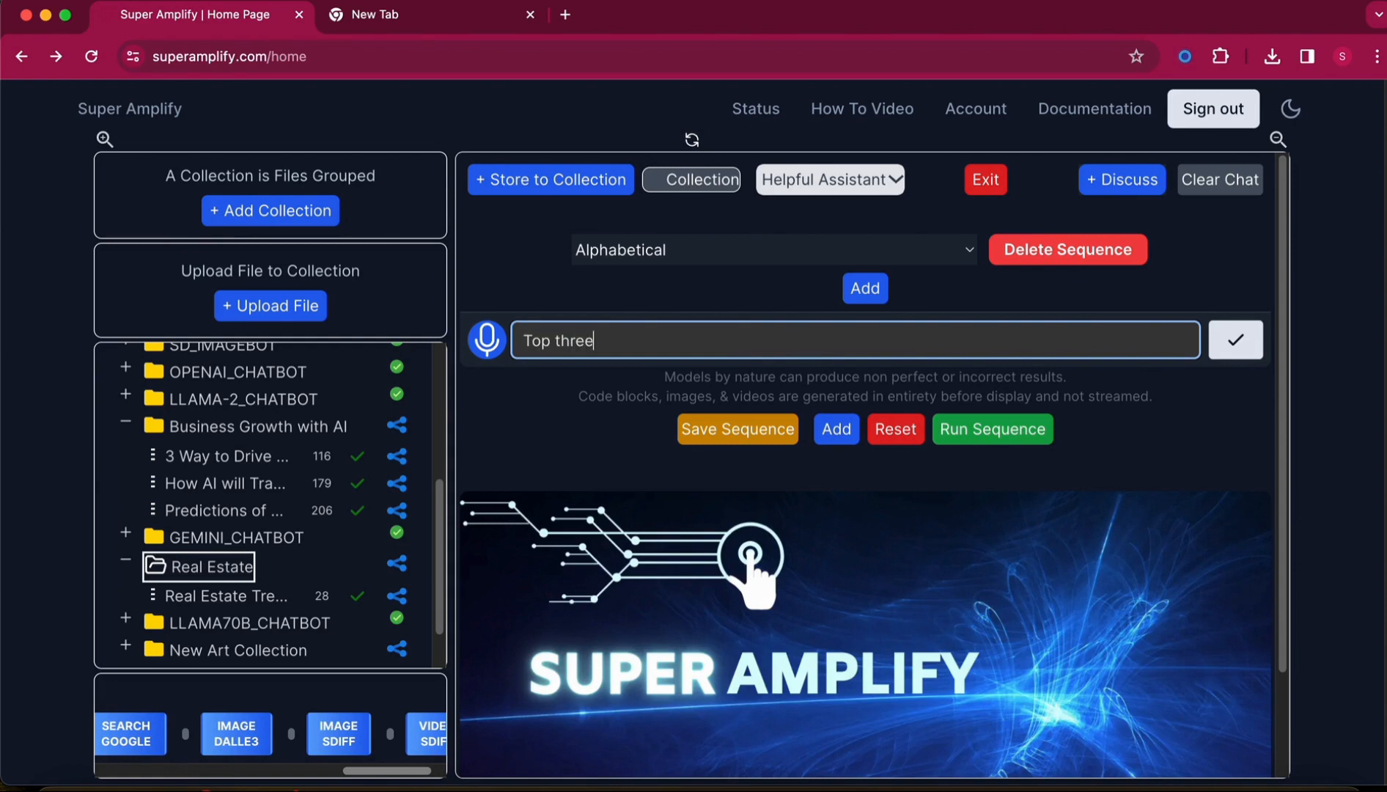
pyautogui.write(' trends')
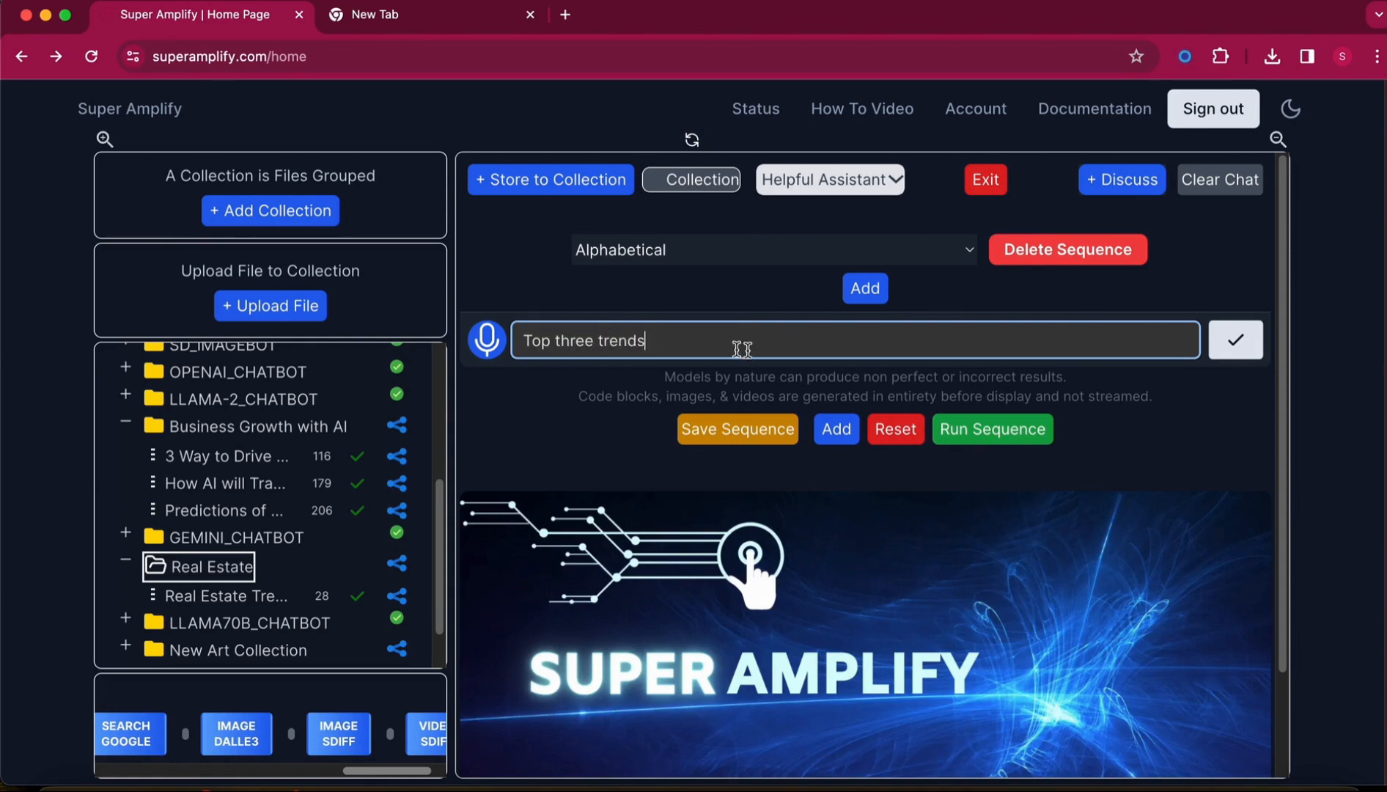
pyautogui.click(778, 431)
pyautogui.write('Top t')
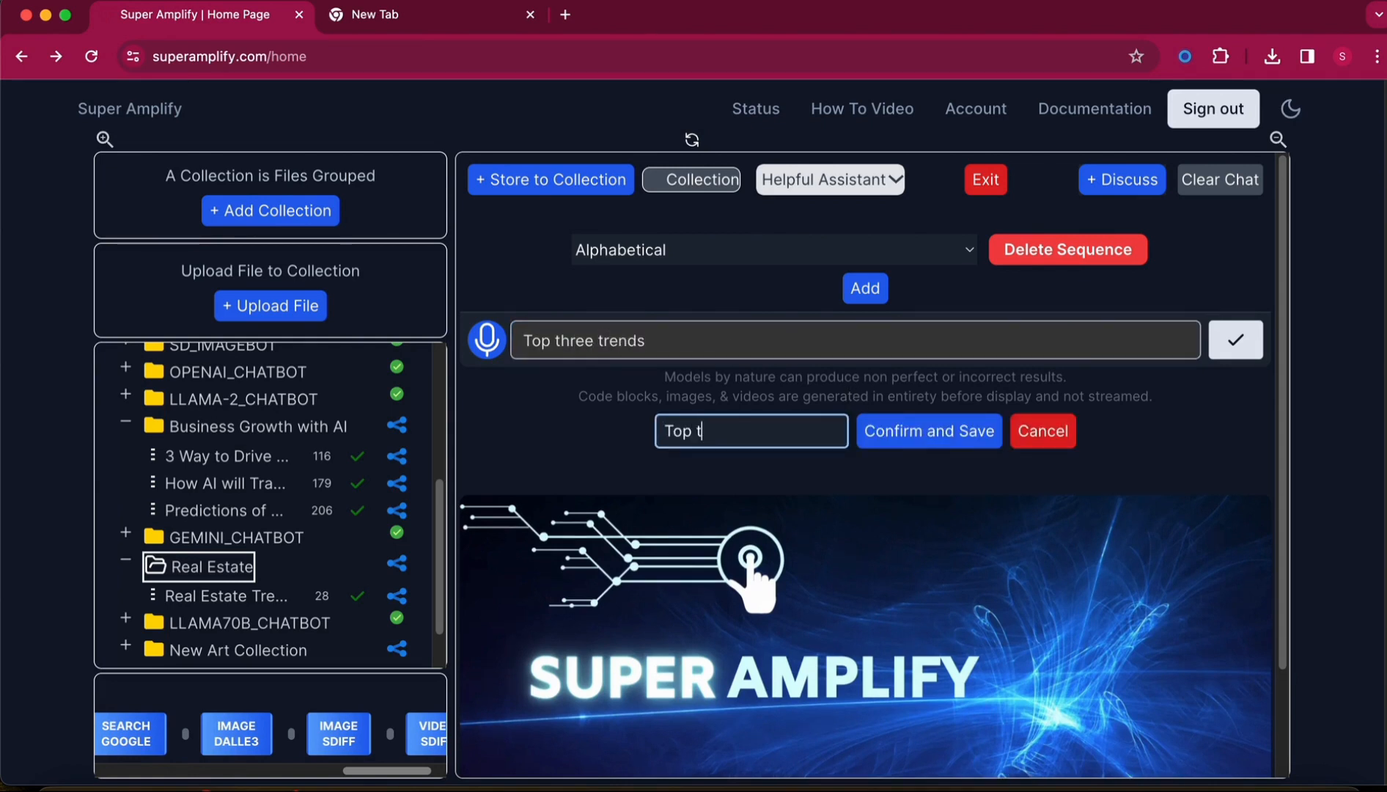
pyautogui.write('hree')
pyautogui.click(1006, 431)
# Load the Alphabetical and Top three sequences in turn, submit "Top three trends" to the Real Estate collection, and clear the chat after reading the answer
pyautogui.click(951, 253)
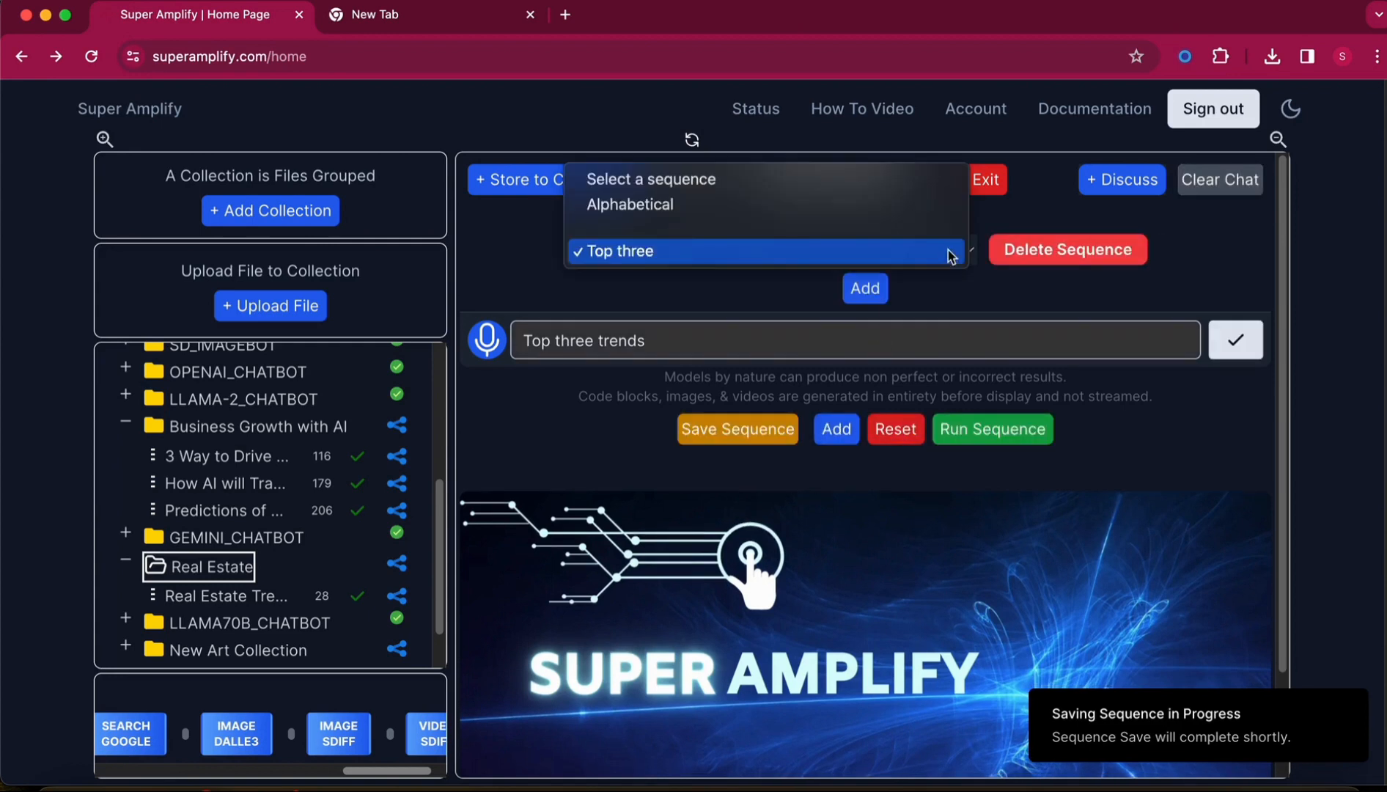
pyautogui.click(928, 213)
pyautogui.click(924, 246)
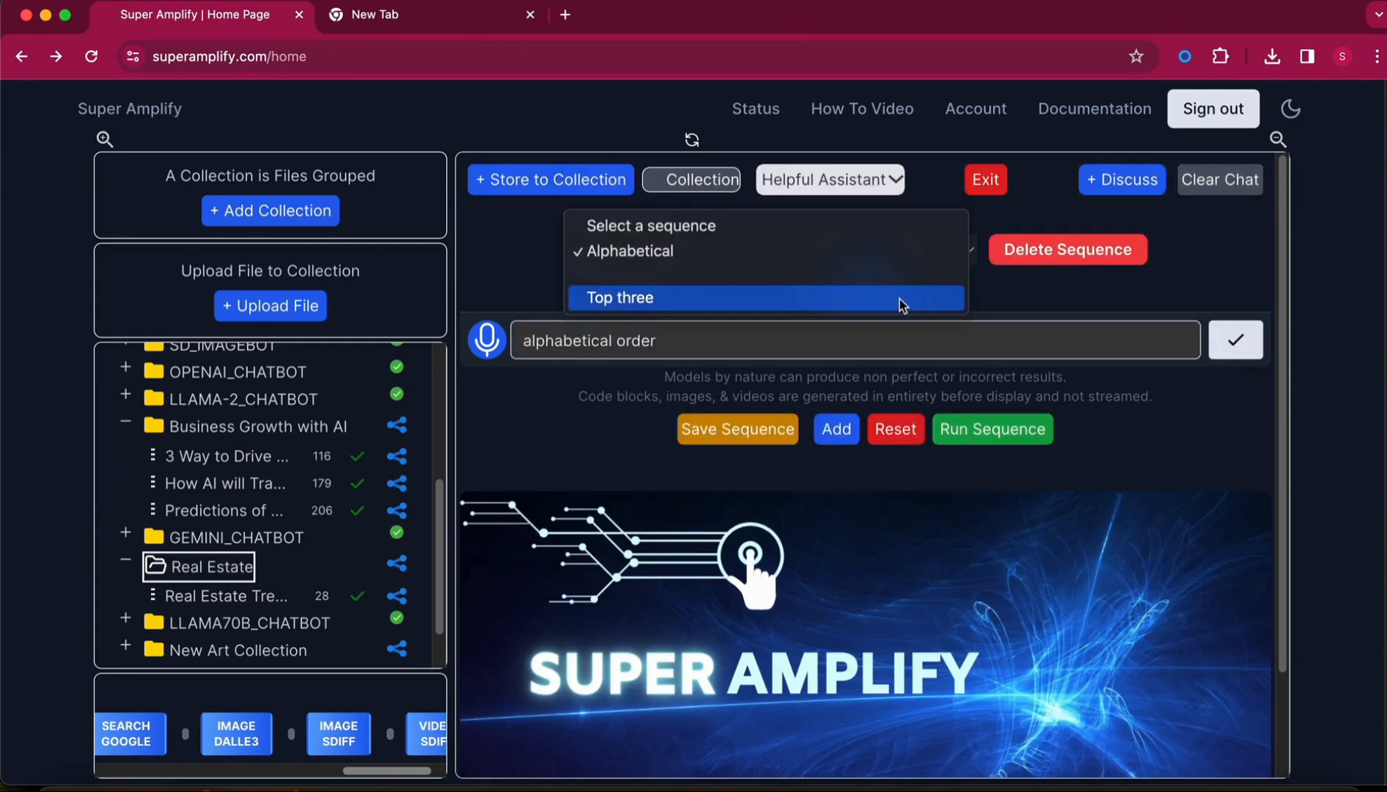
pyautogui.click(901, 299)
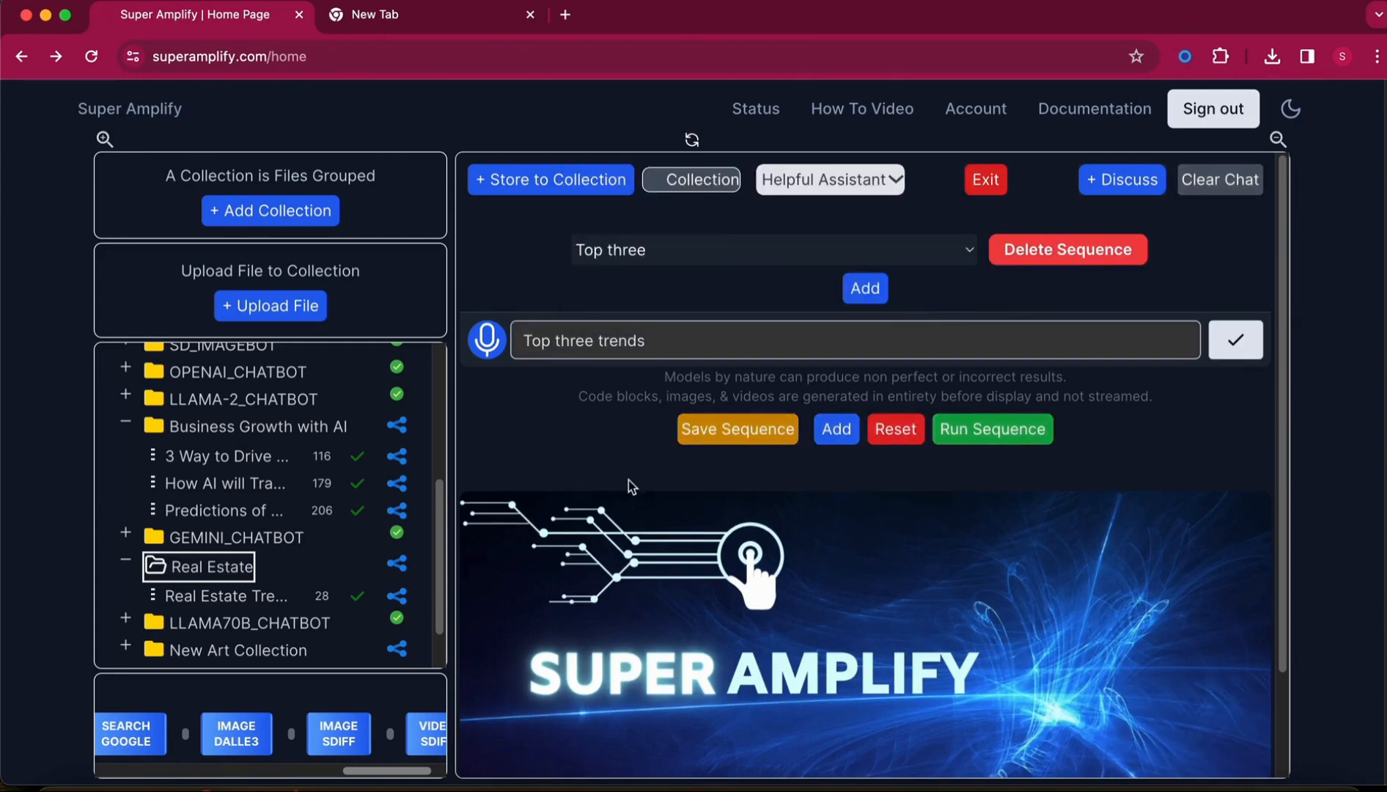
pyautogui.click(1235, 340)
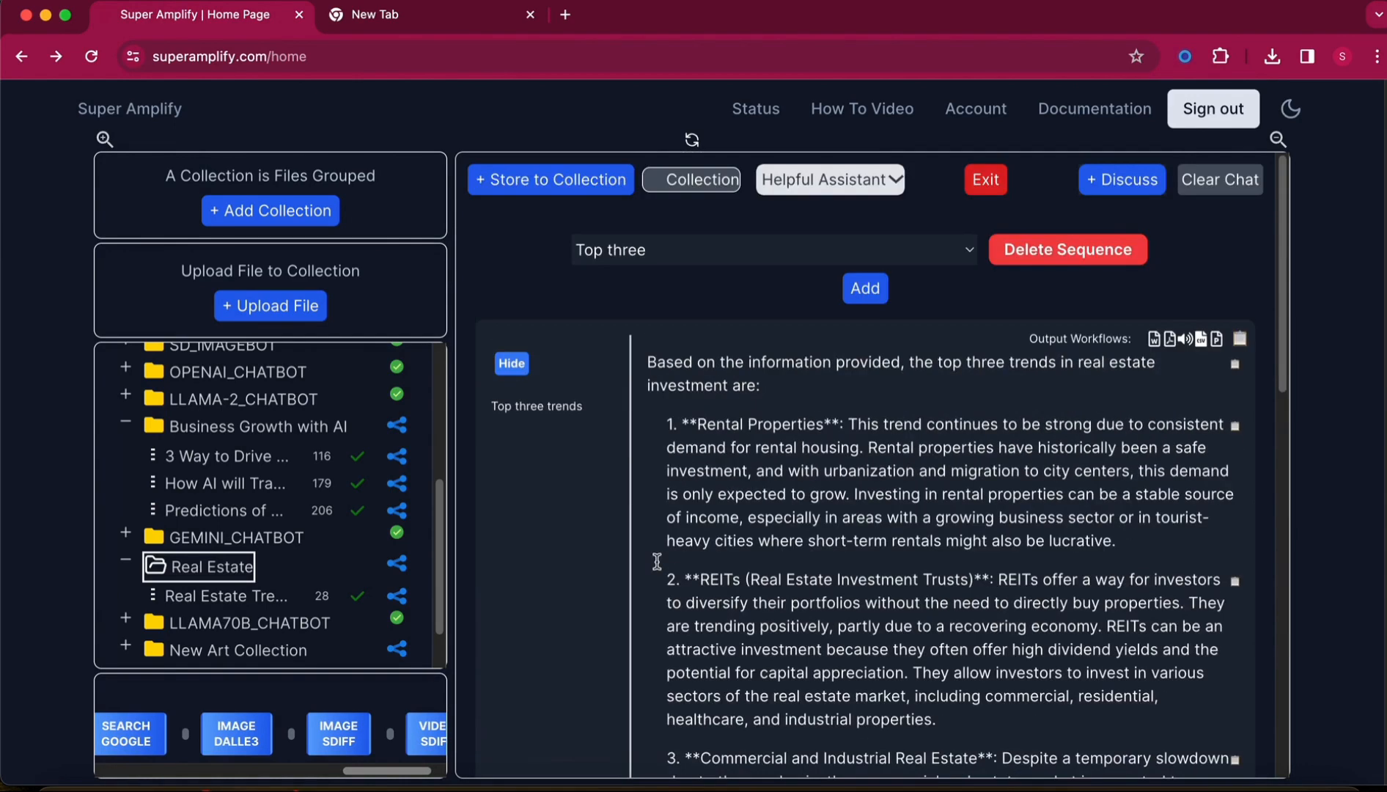
pyautogui.click(1235, 189)
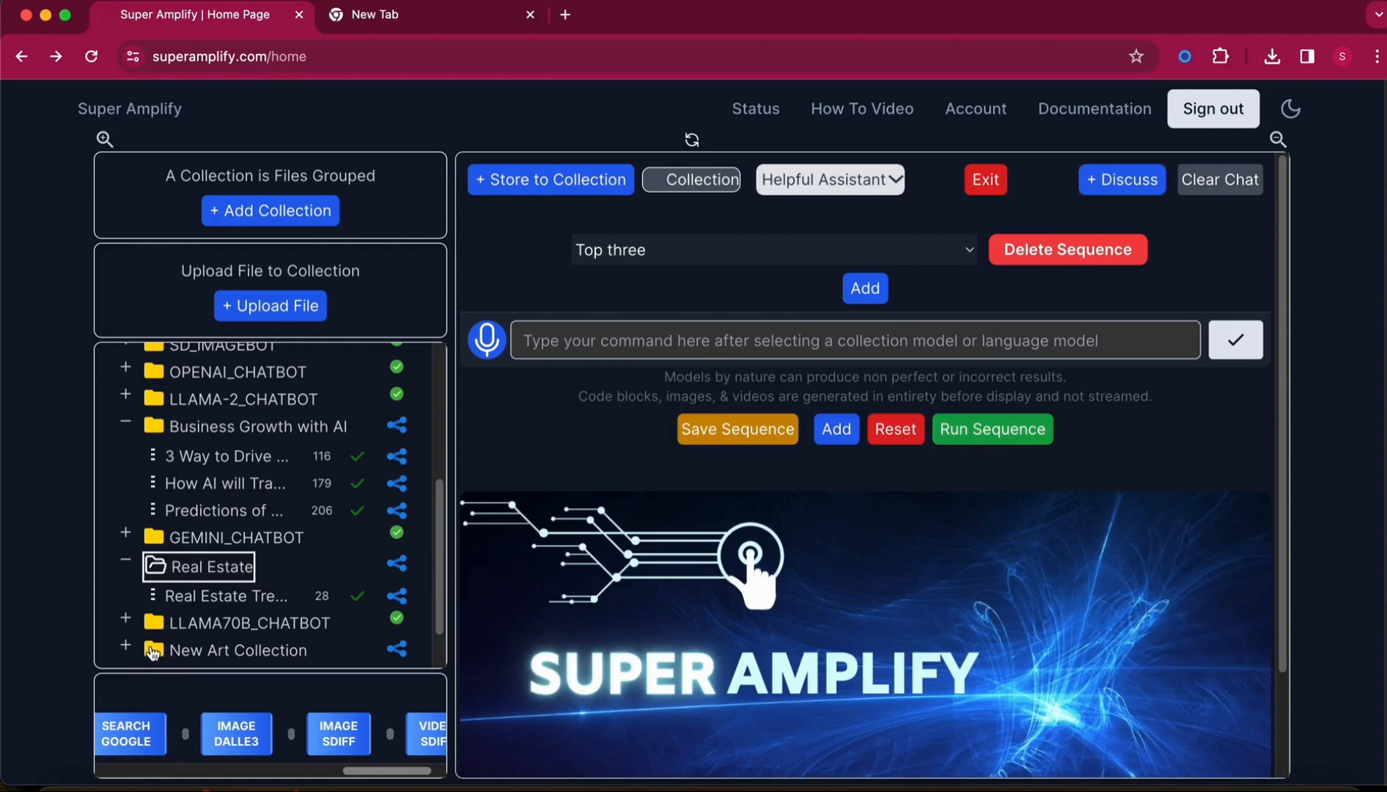
# Move the "How AI will Tra..." and "Predictions of ..." documents from Business Growth with AI into the Real Estate collection
pyautogui.click(147, 433)
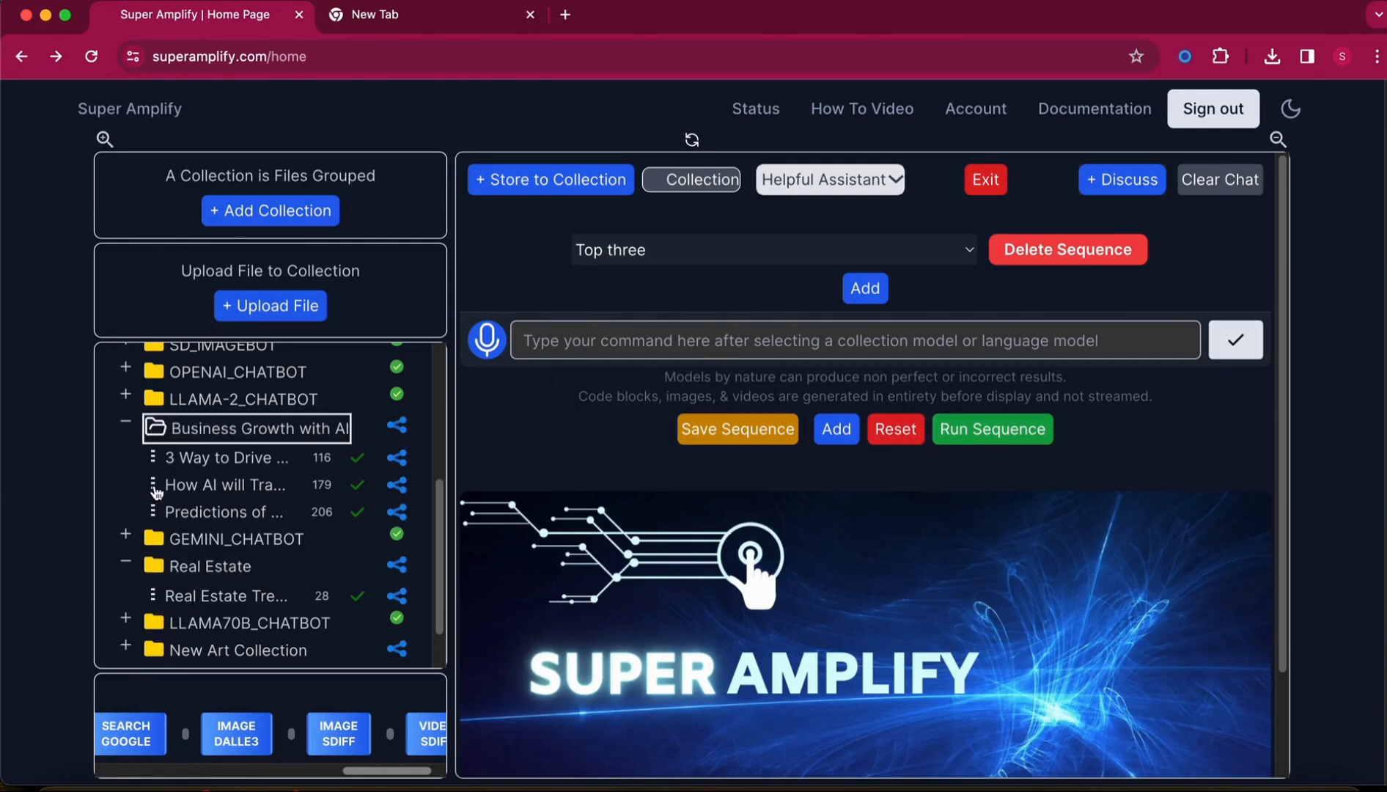
pyautogui.moveTo(162, 484); pyautogui.dragTo(162, 572)
pyautogui.moveTo(154, 496); pyautogui.dragTo(163, 559)
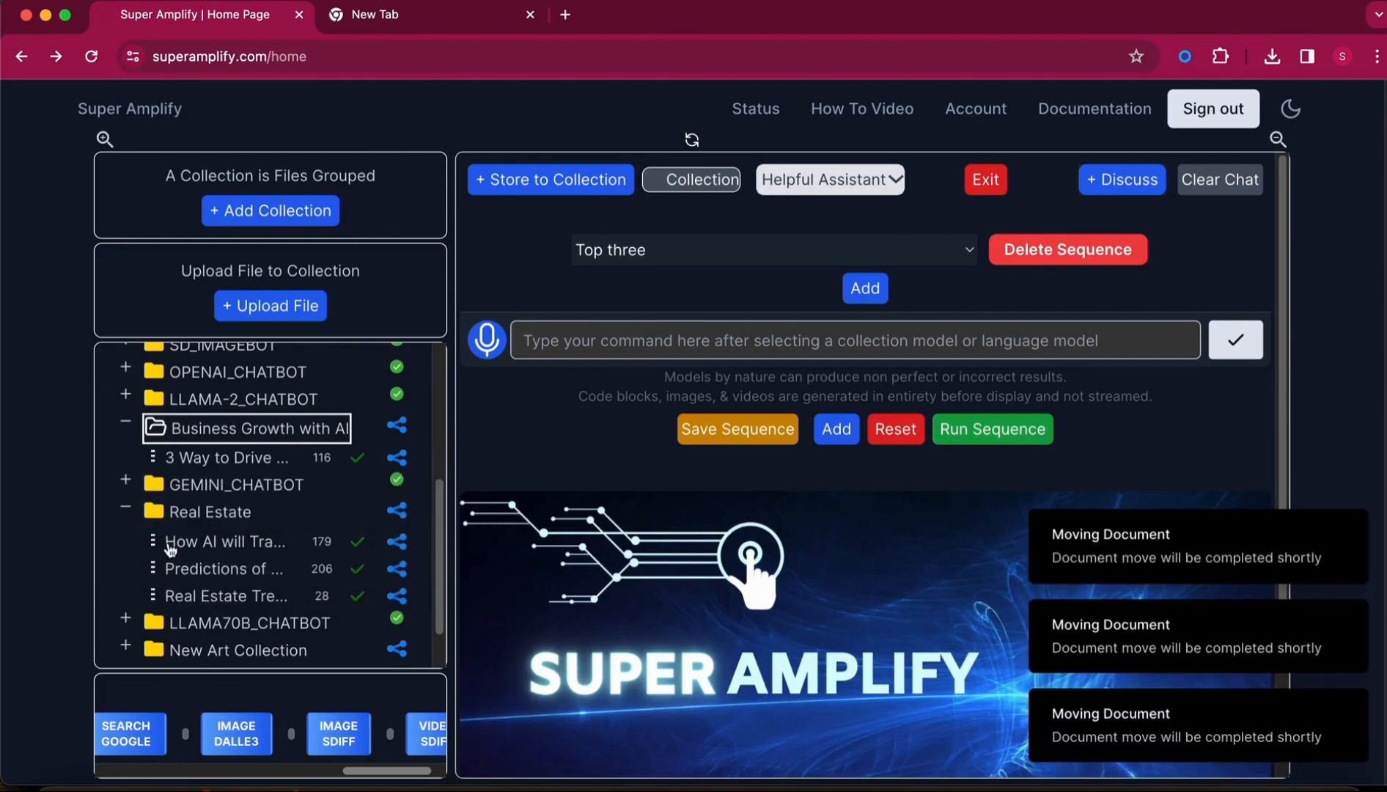
pyautogui.click(162, 439)
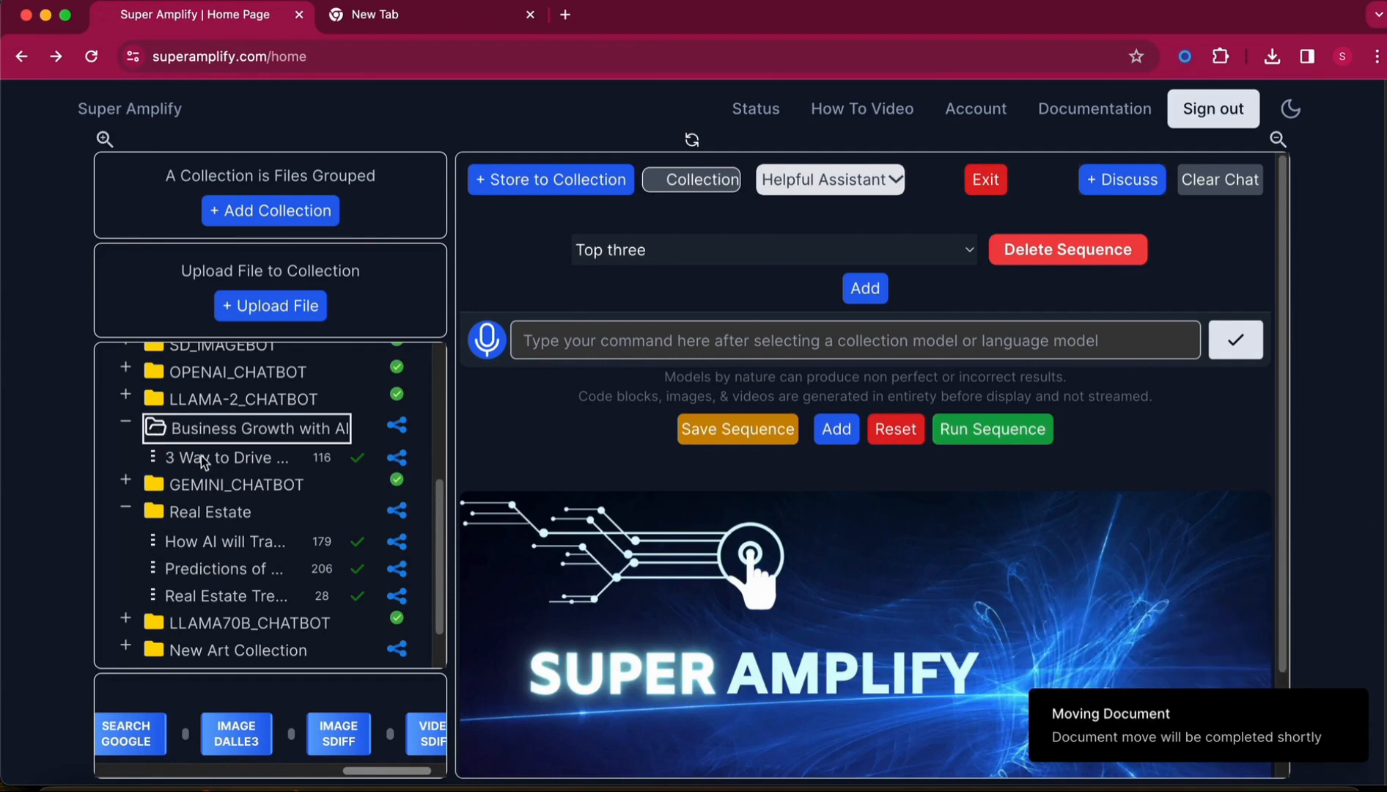
# Load the Top three sequence, submit it to the Business Growth with AI collection, and clear the chat after reading the answer
pyautogui.click(835, 258)
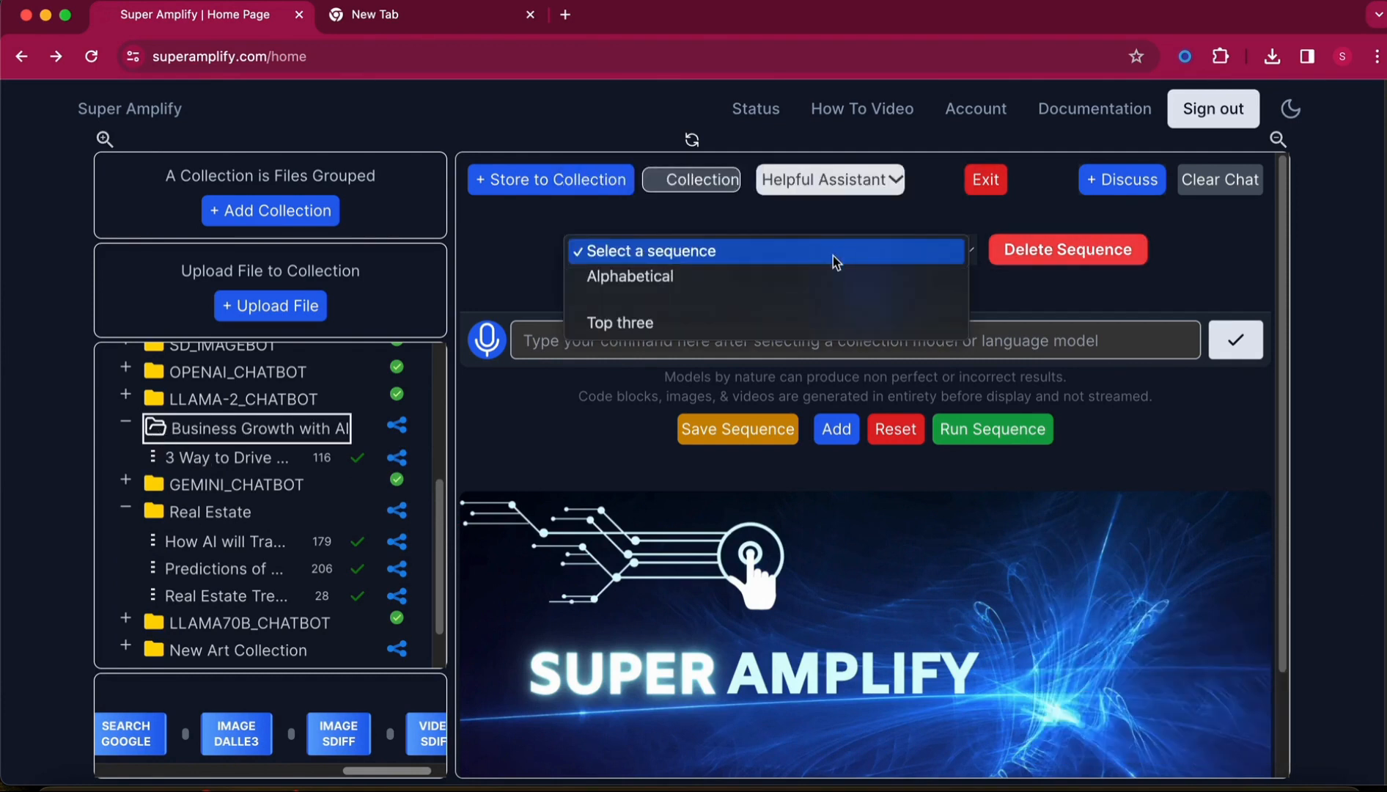
pyautogui.click(799, 323)
pyautogui.click(1219, 343)
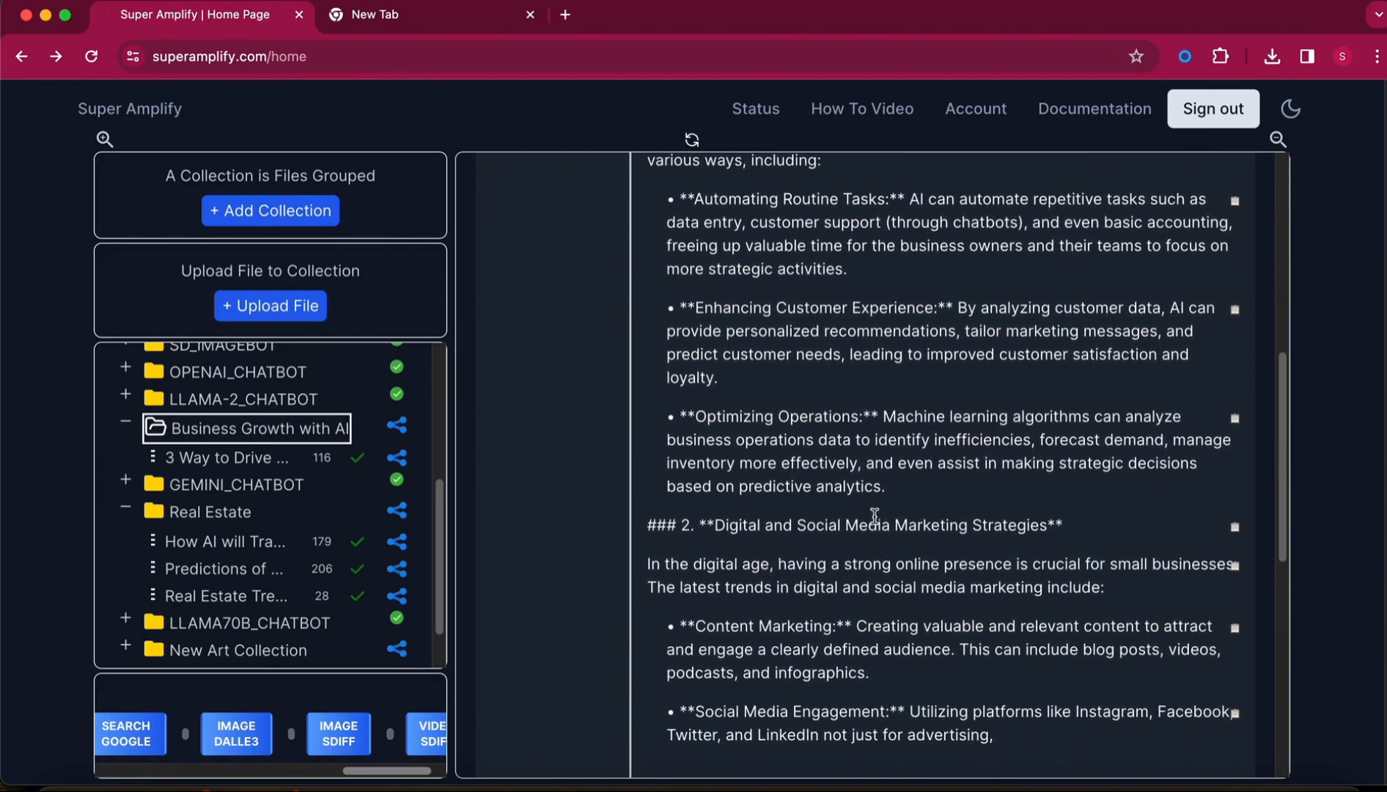
pyautogui.scroll(10, 875, 517)
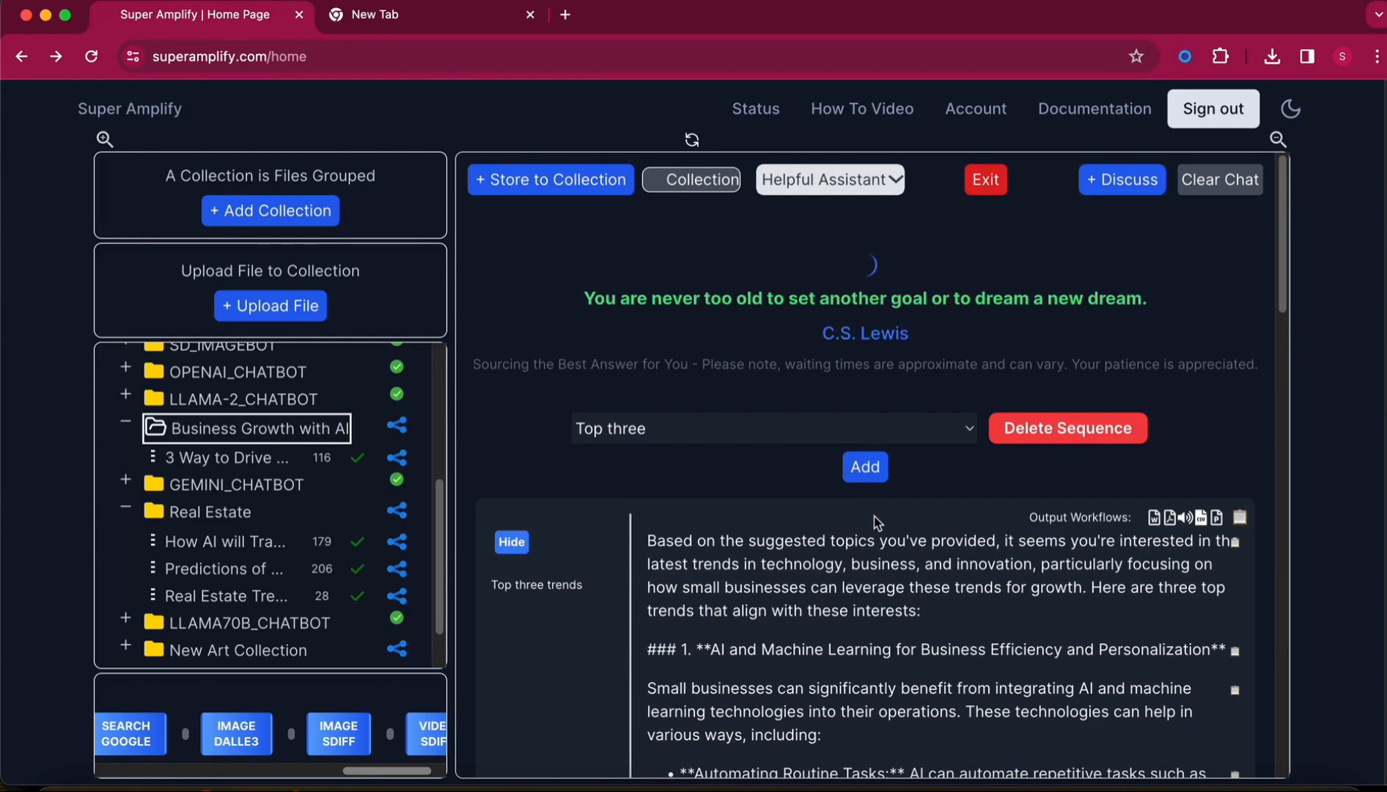
pyautogui.scroll(-5, 875, 517)
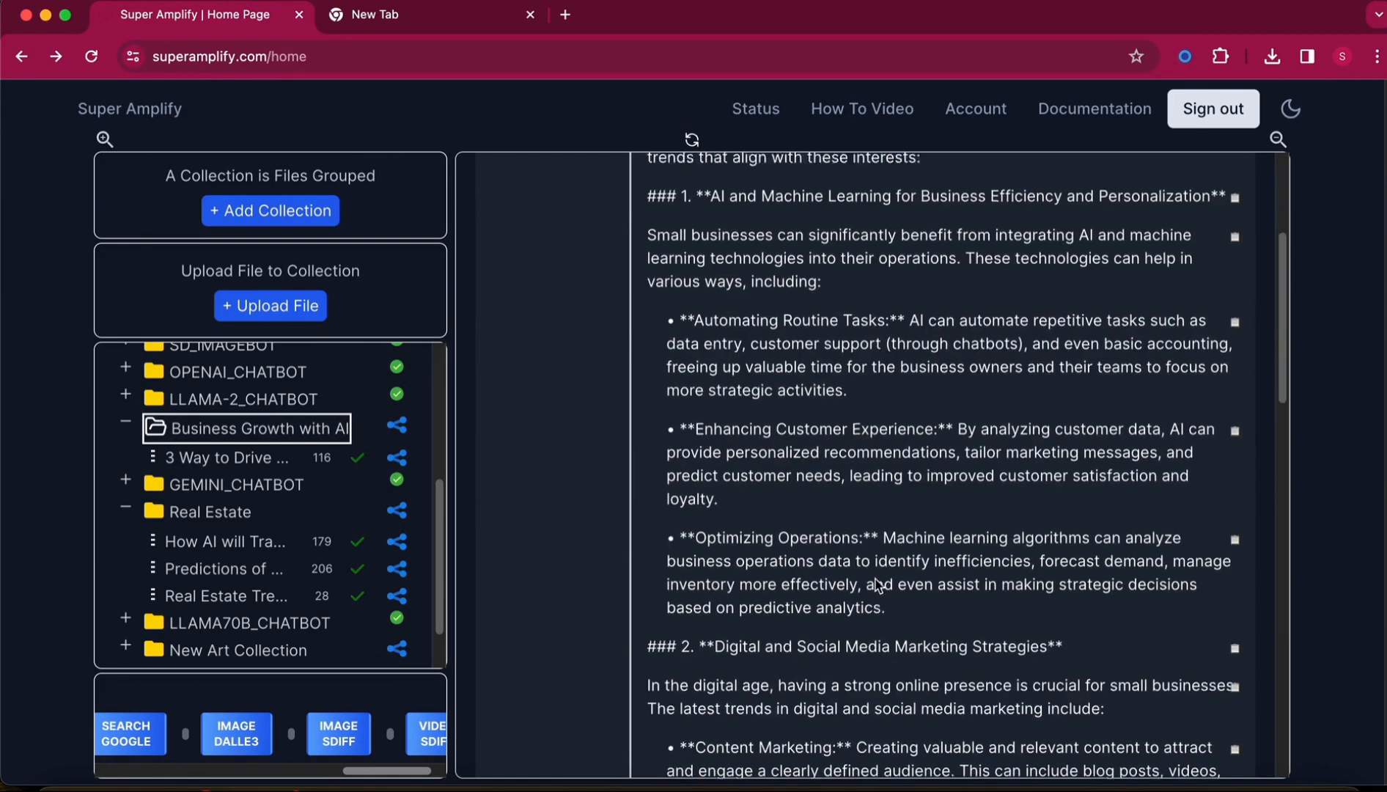
pyautogui.scroll(6, 877, 550)
pyautogui.click(1240, 185)
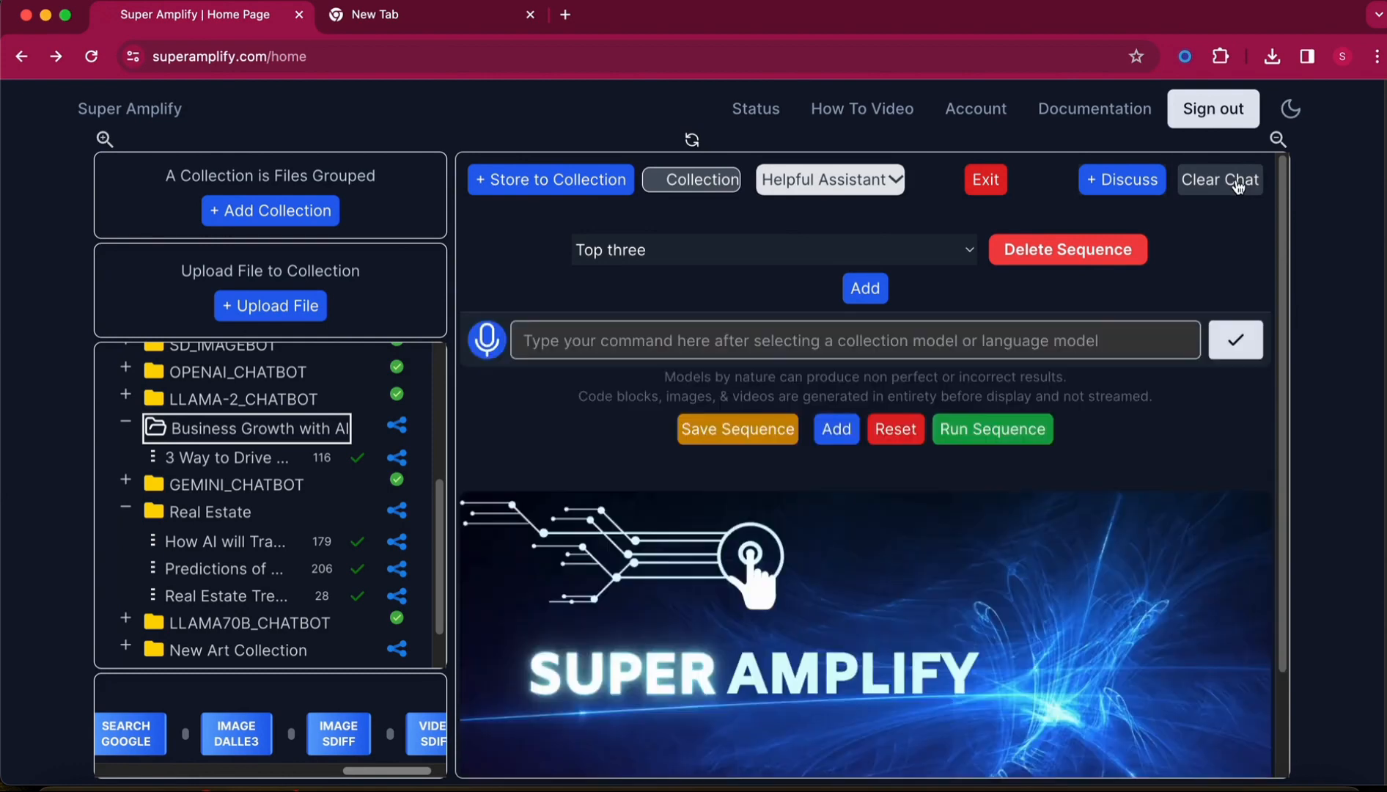
# Reselect the Top three sequence and add three blank command fields to it
pyautogui.click(752, 253)
pyautogui.click(723, 299)
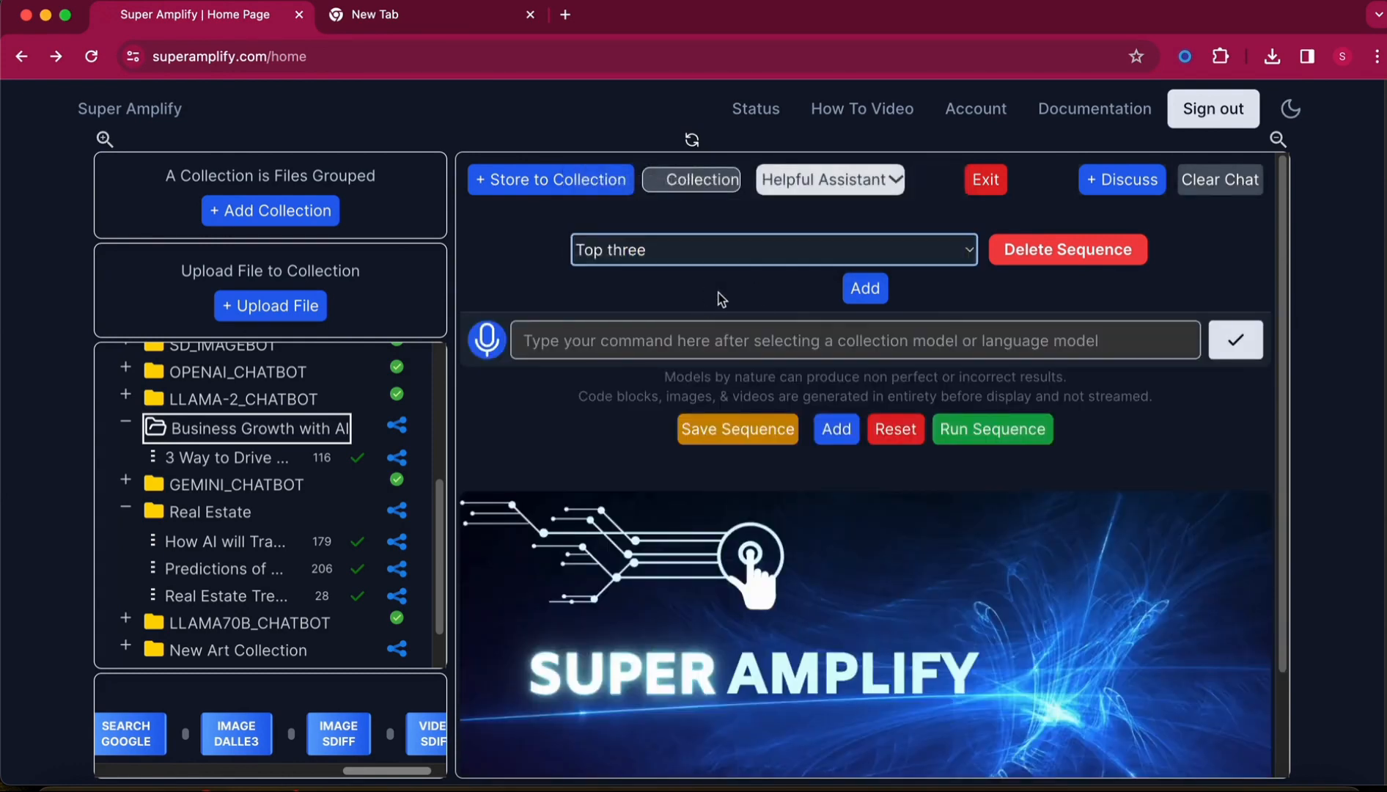
pyautogui.click(834, 429)
pyautogui.click(825, 572)
pyautogui.click(835, 569)
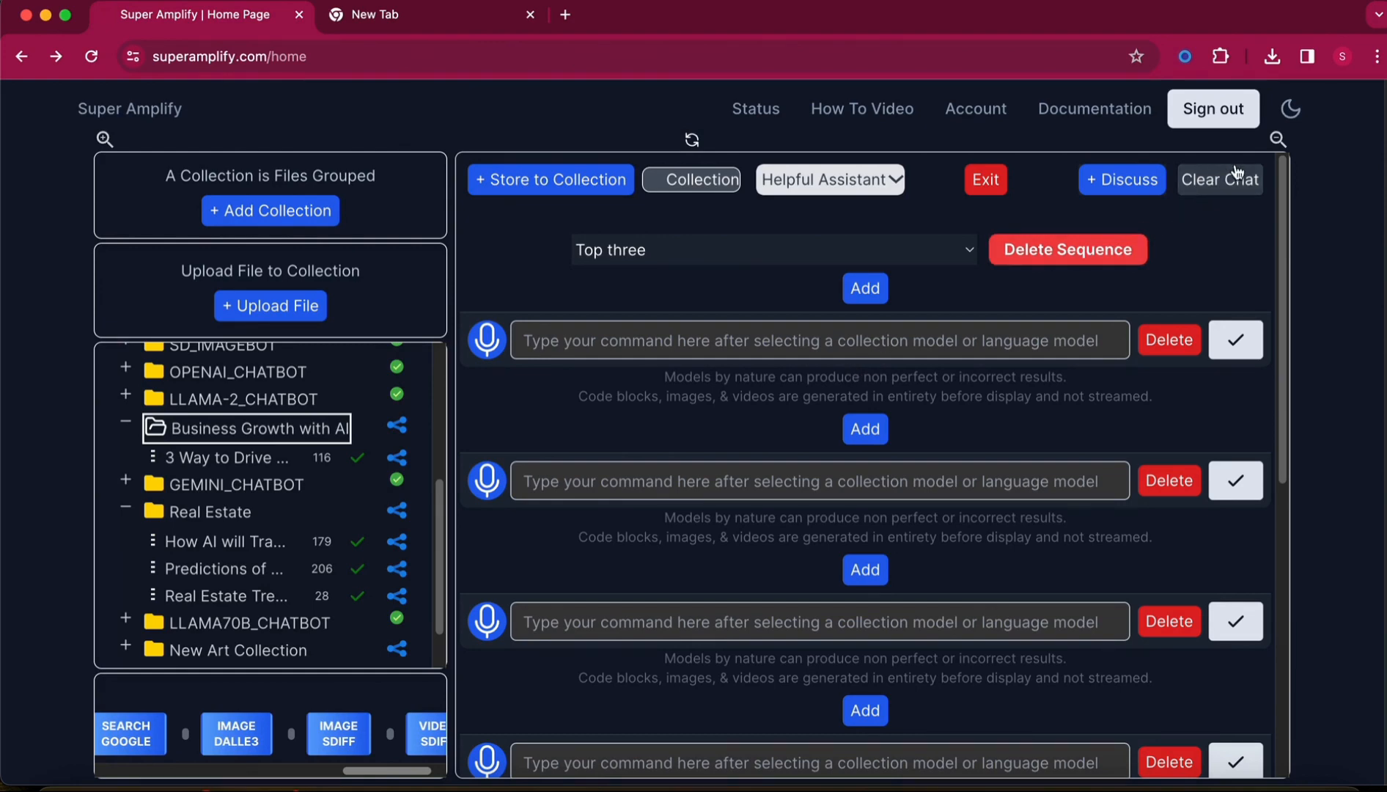
# Exit sequence mode and open a multi-model discussion with the active model set to None
pyautogui.click(986, 180)
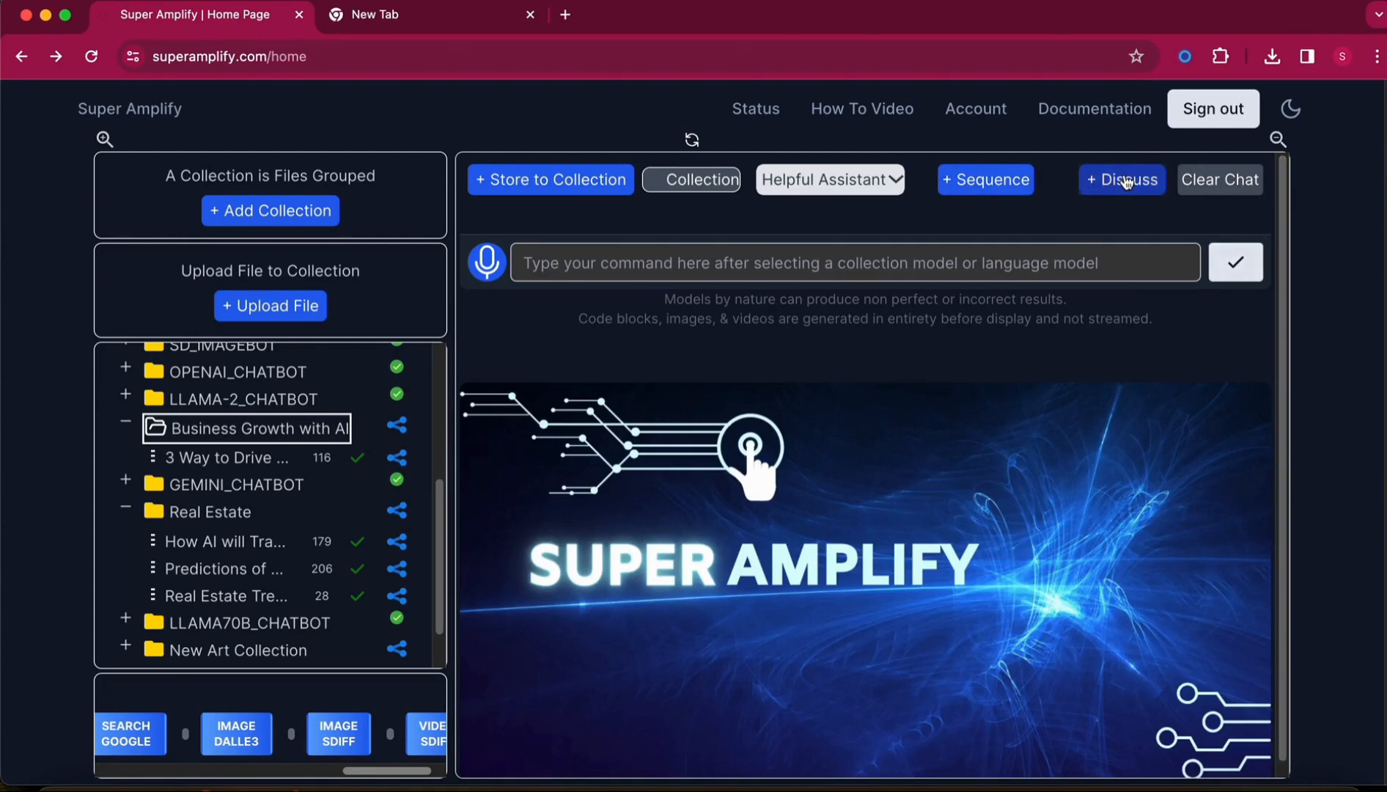
pyautogui.hscroll(-10, 132, 733)
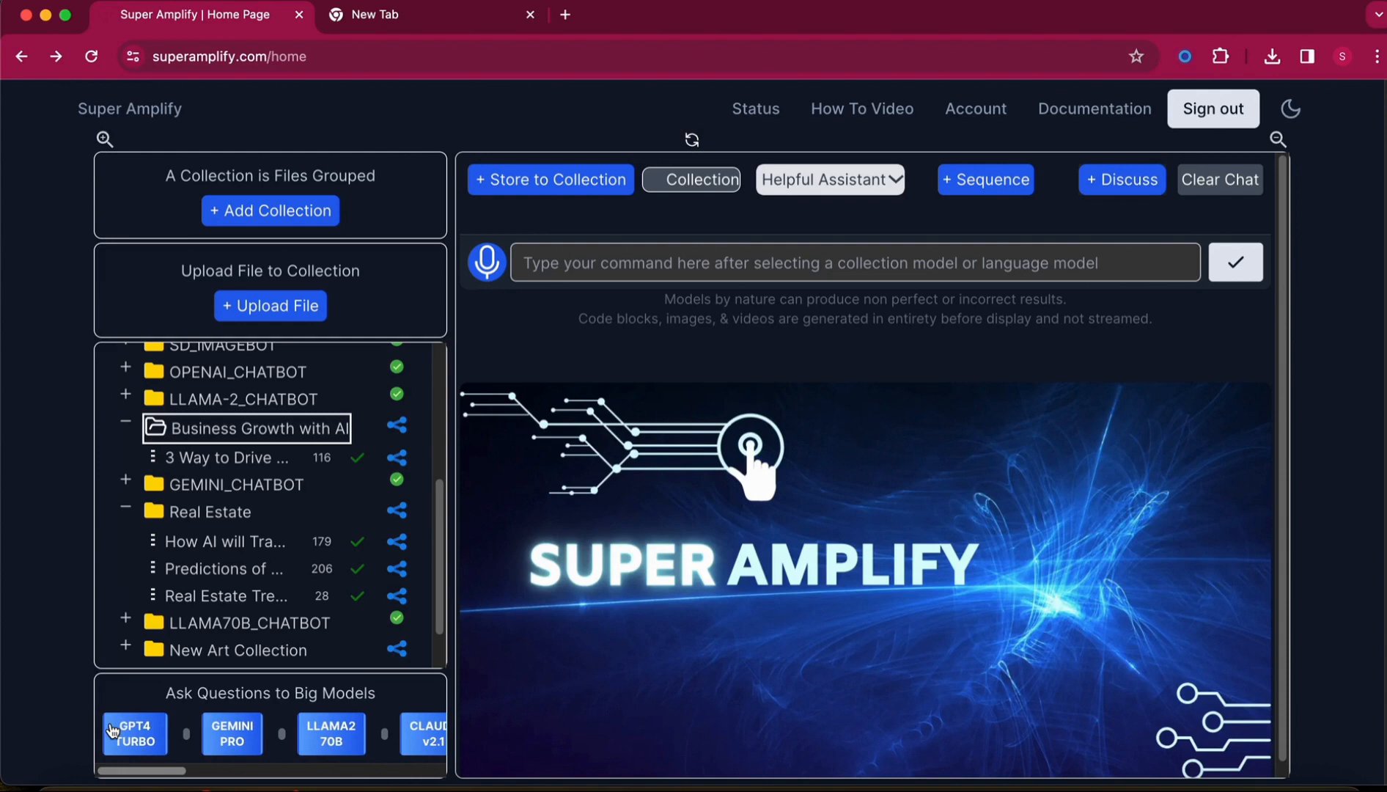
pyautogui.click(154, 739)
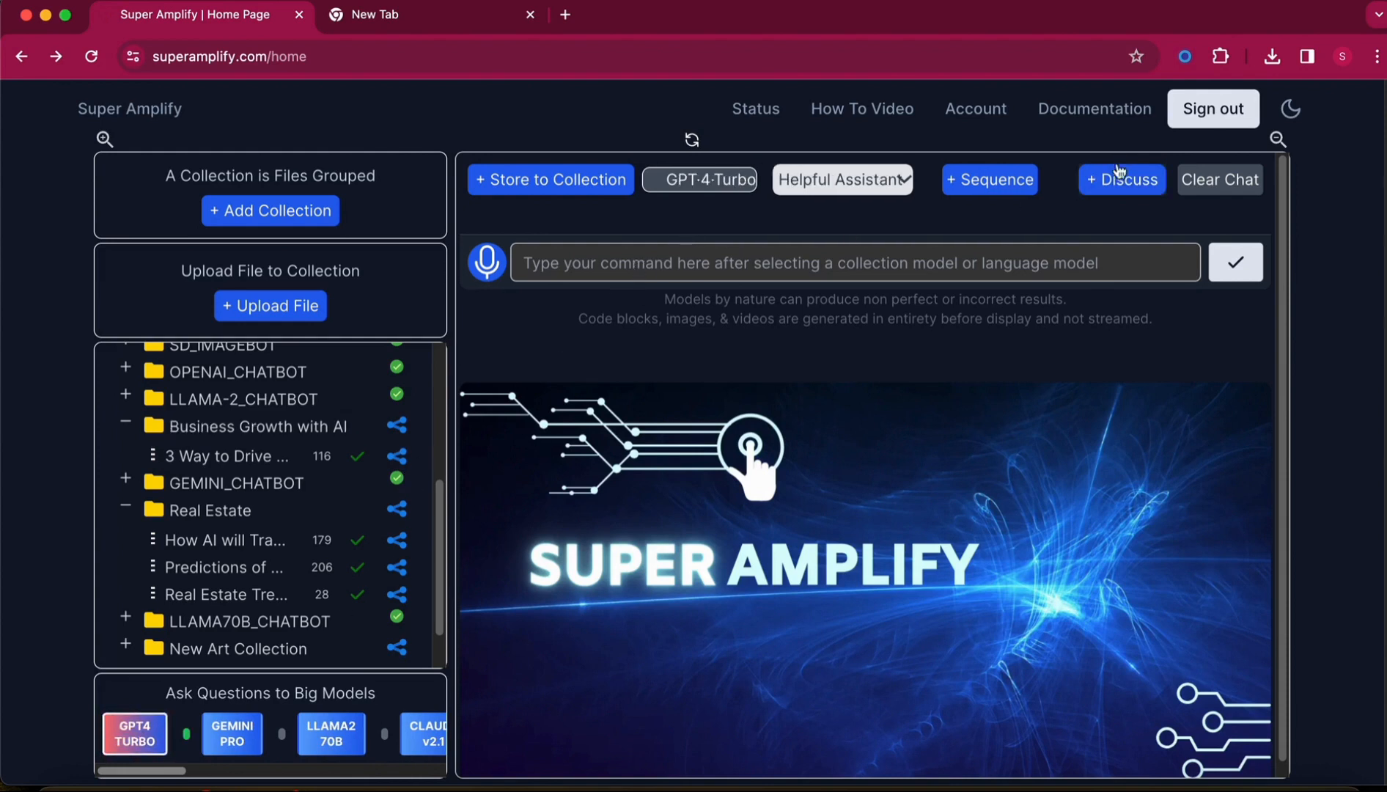
pyautogui.click(158, 724)
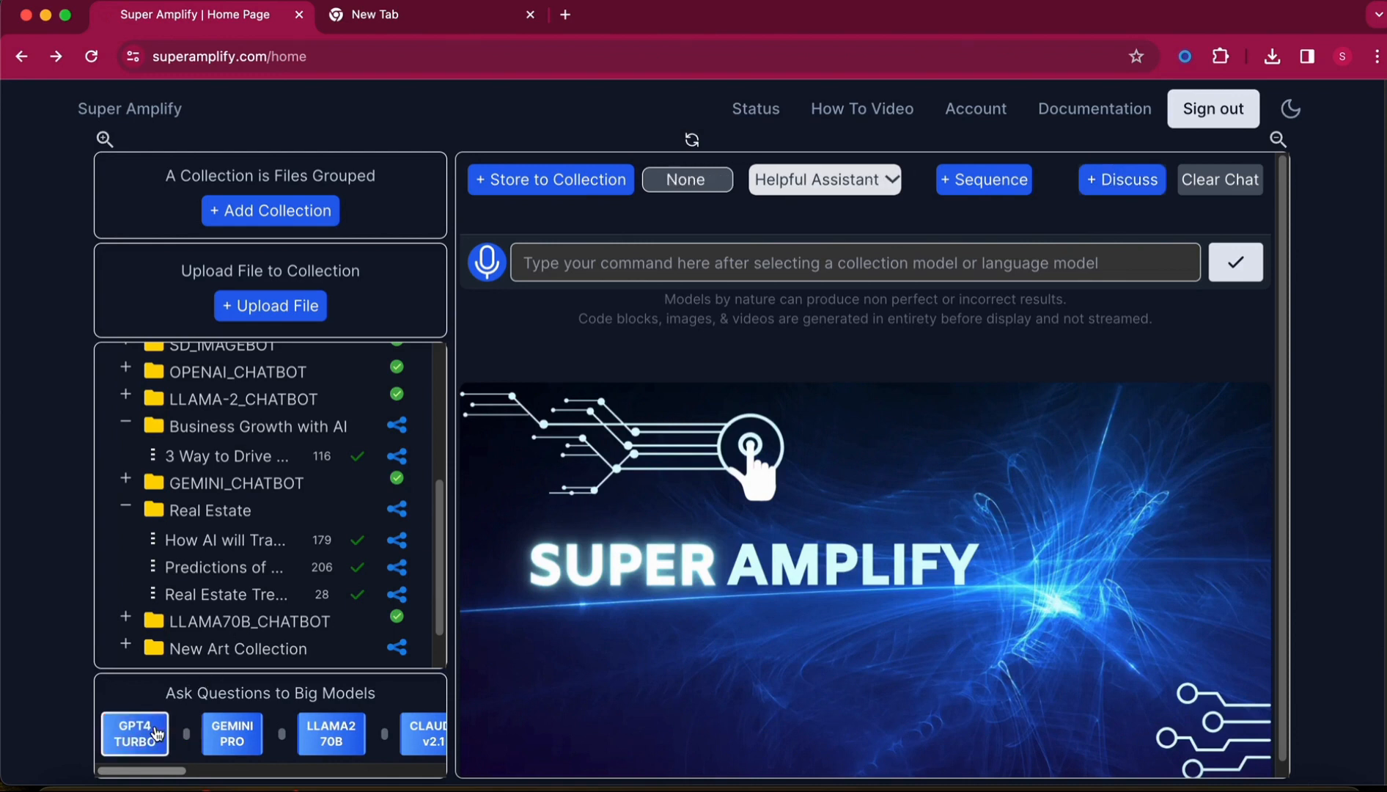
pyautogui.click(1132, 188)
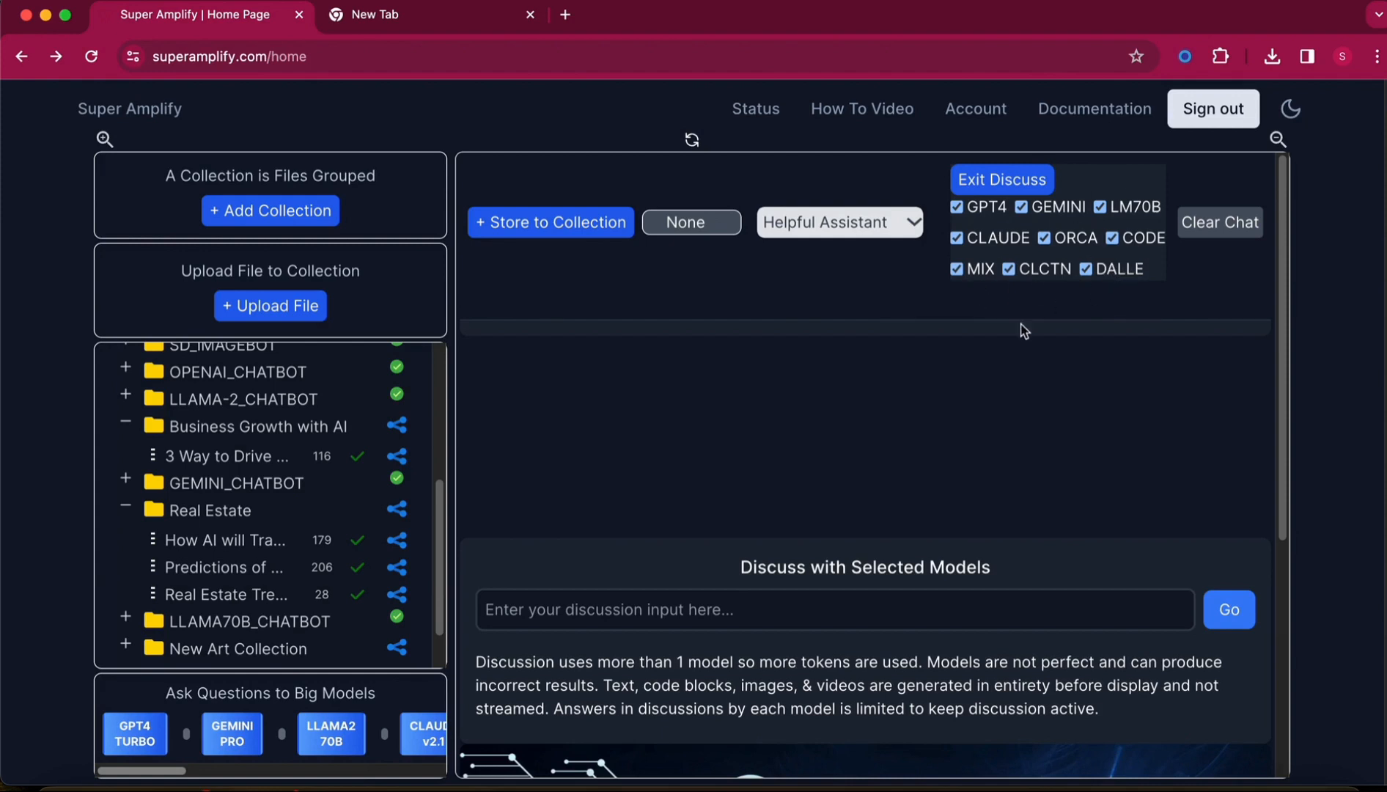
# Exclude MIX, CLCTN, ORCA and CODE from the models taking part in the discussion
pyautogui.click(956, 268)
pyautogui.click(1008, 268)
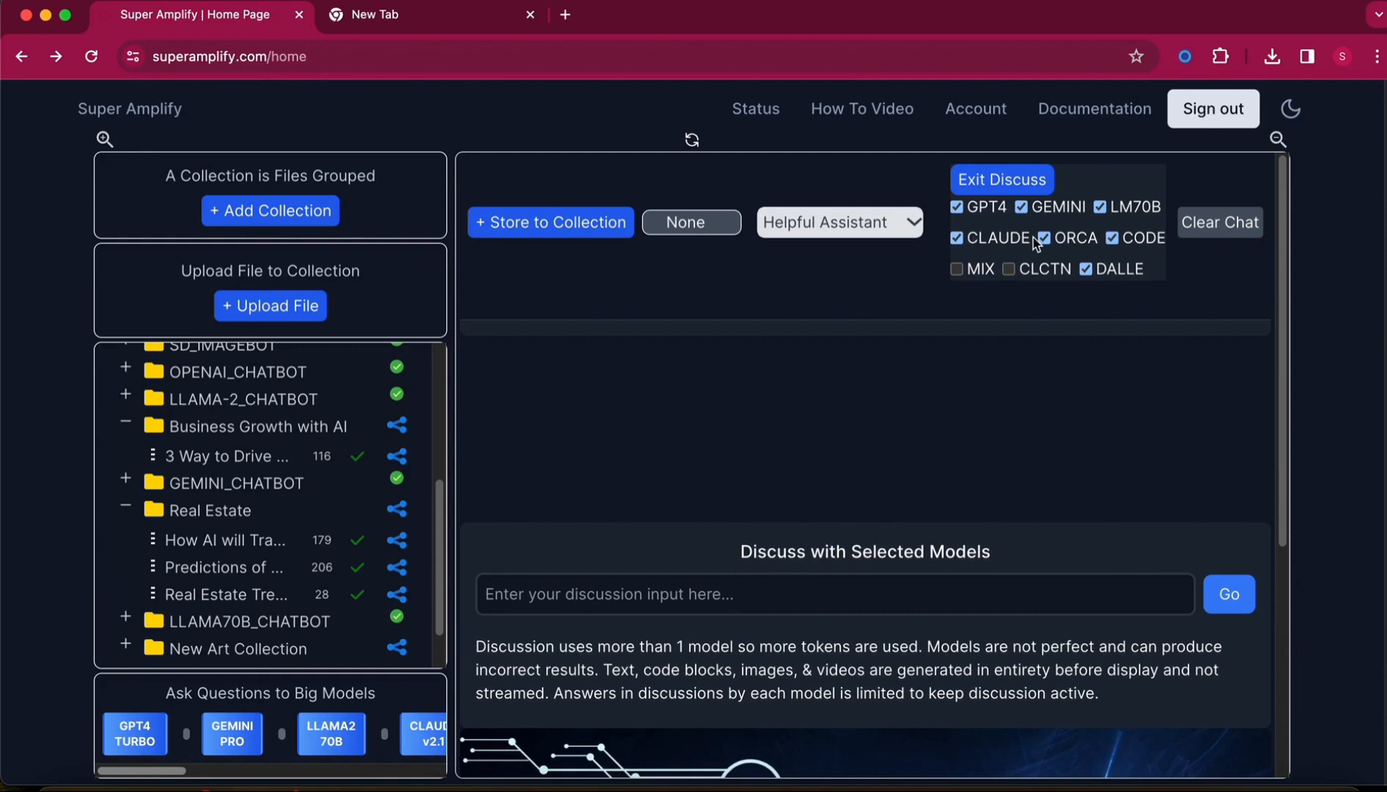
pyautogui.click(1055, 240)
pyautogui.click(1110, 239)
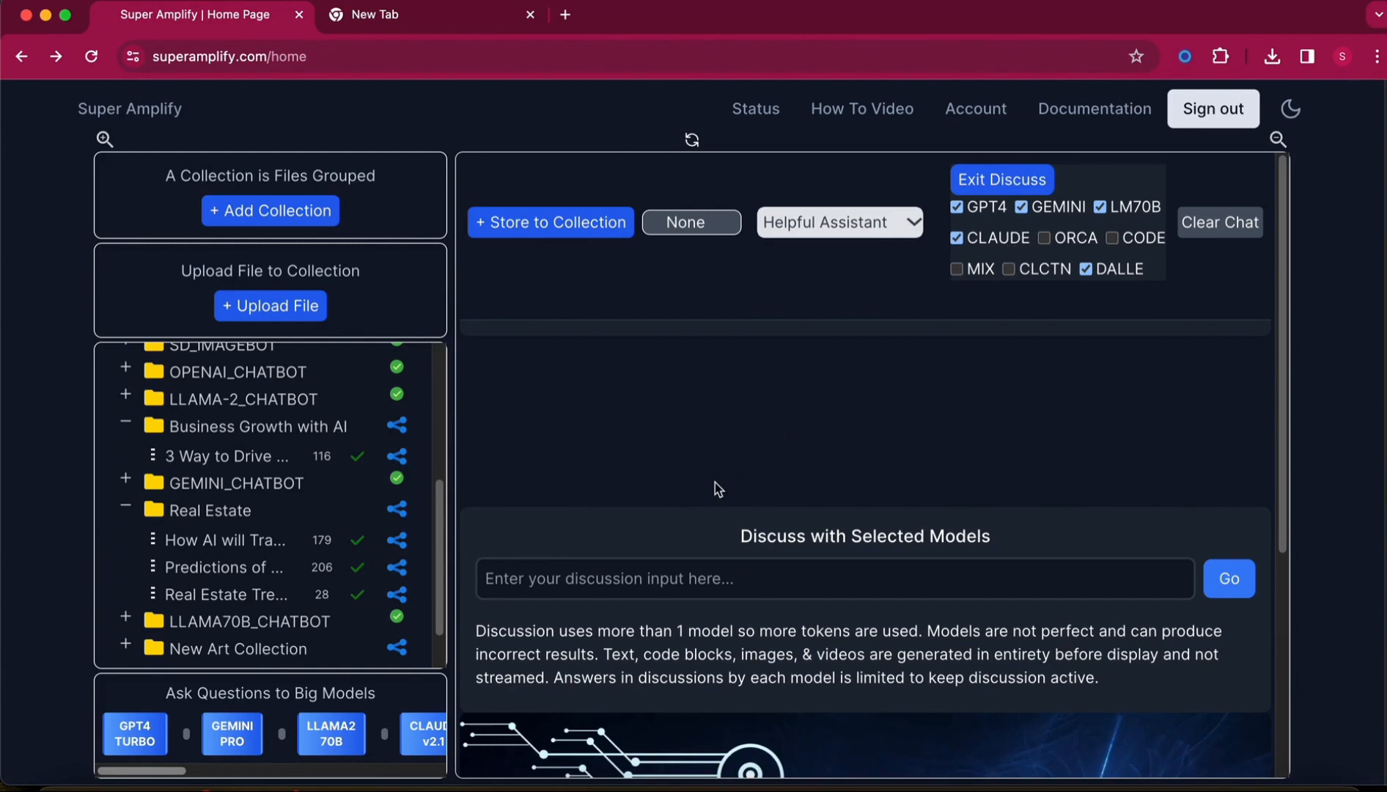
# Submit "fastest bird" to the selected discussion models and read through each model's answer
pyautogui.click(636, 581)
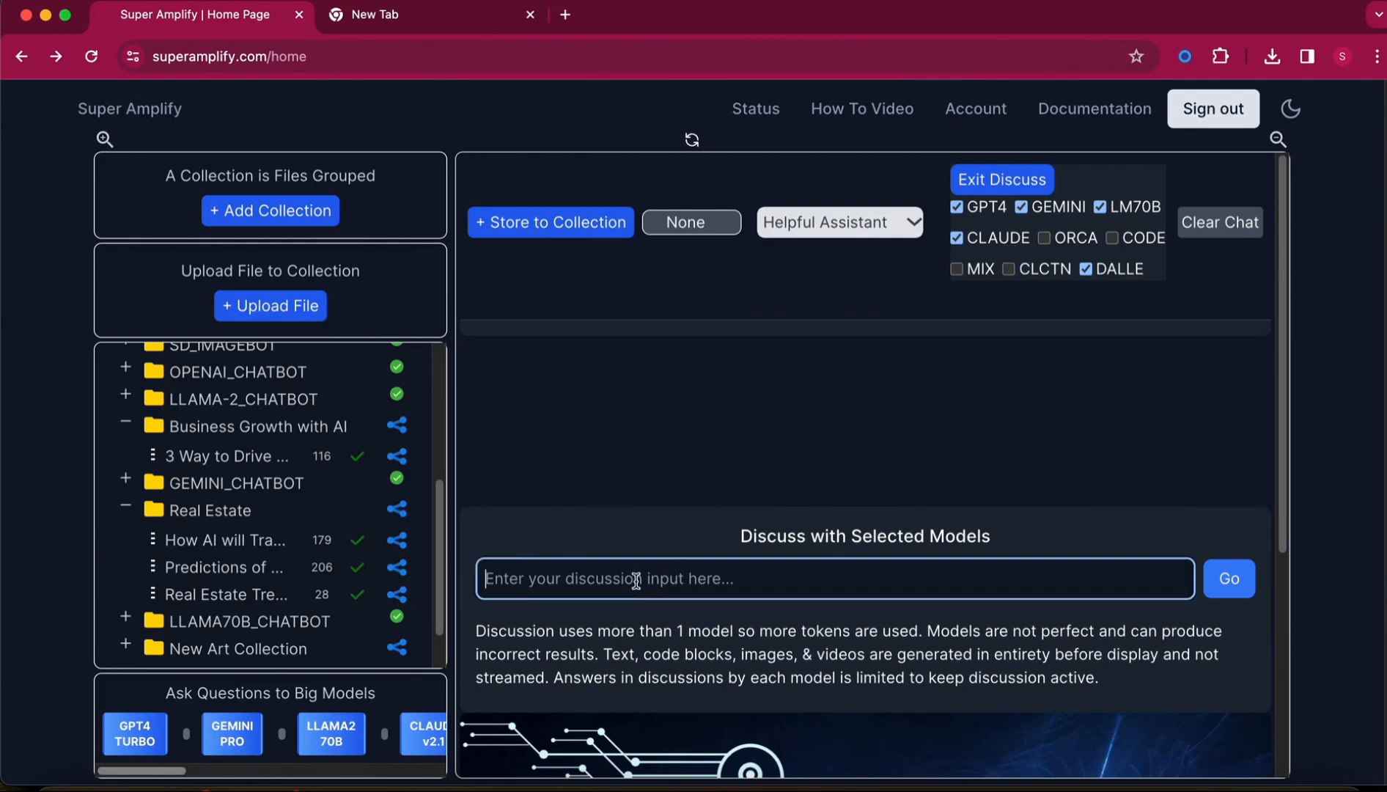
pyautogui.write('fastest')
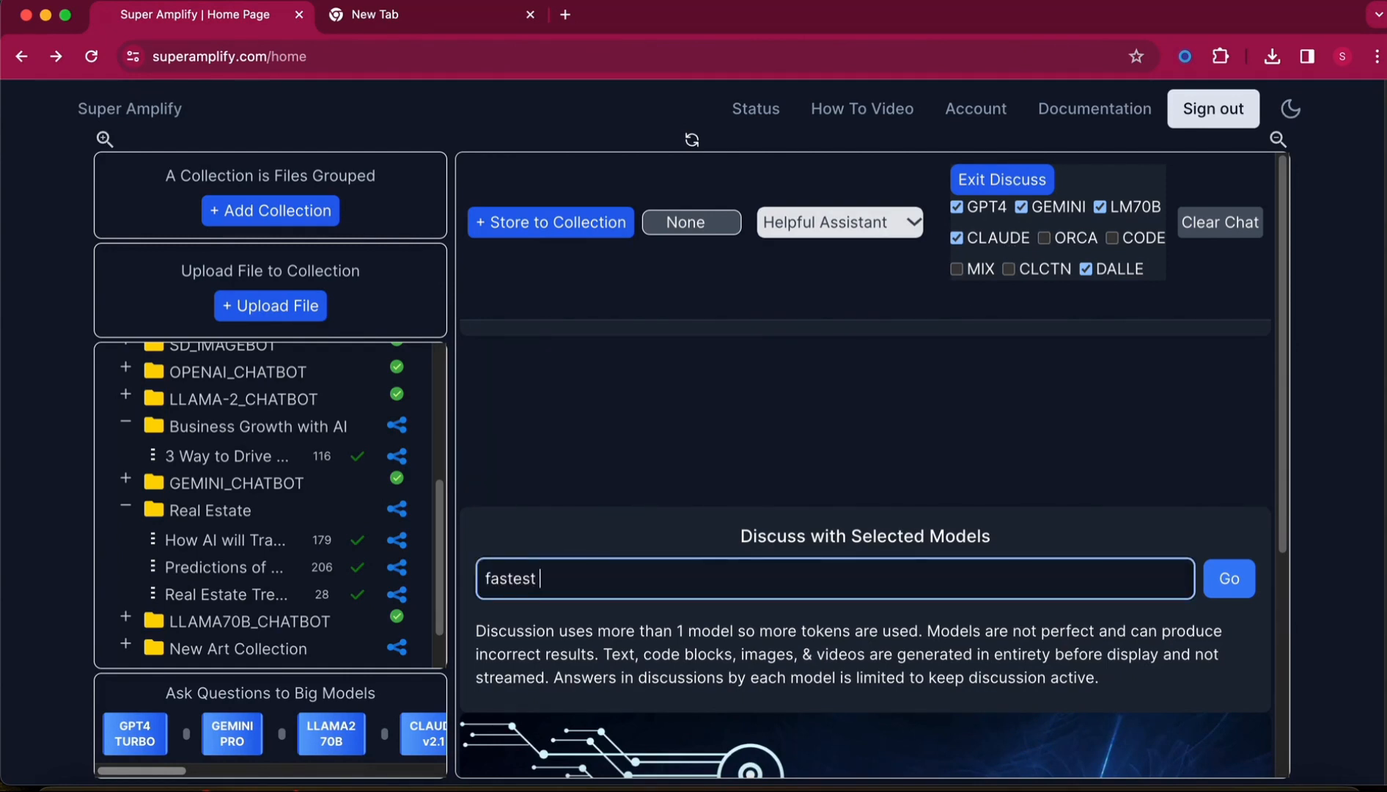
pyautogui.write(' bird')
pyautogui.click(1230, 579)
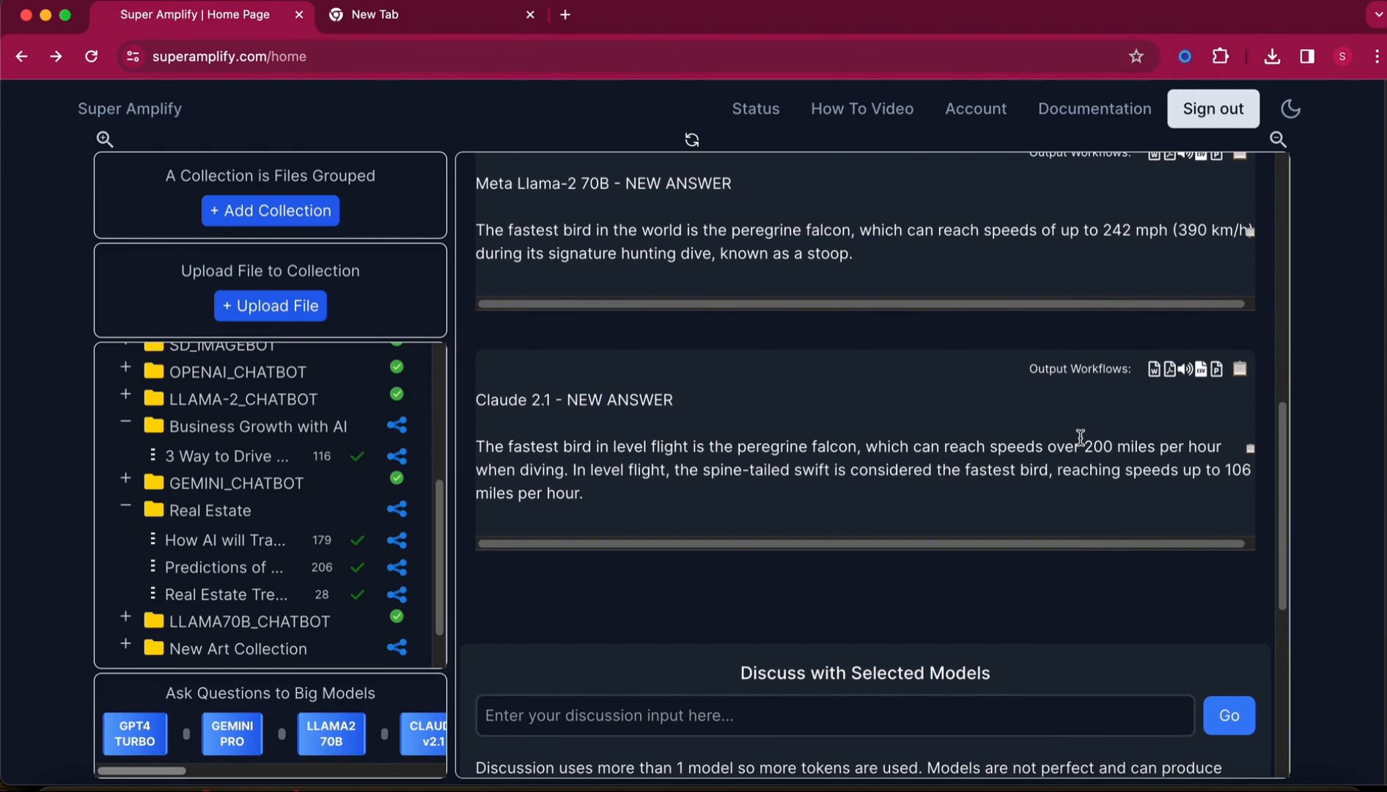
pyautogui.scroll(8, 1081, 437)
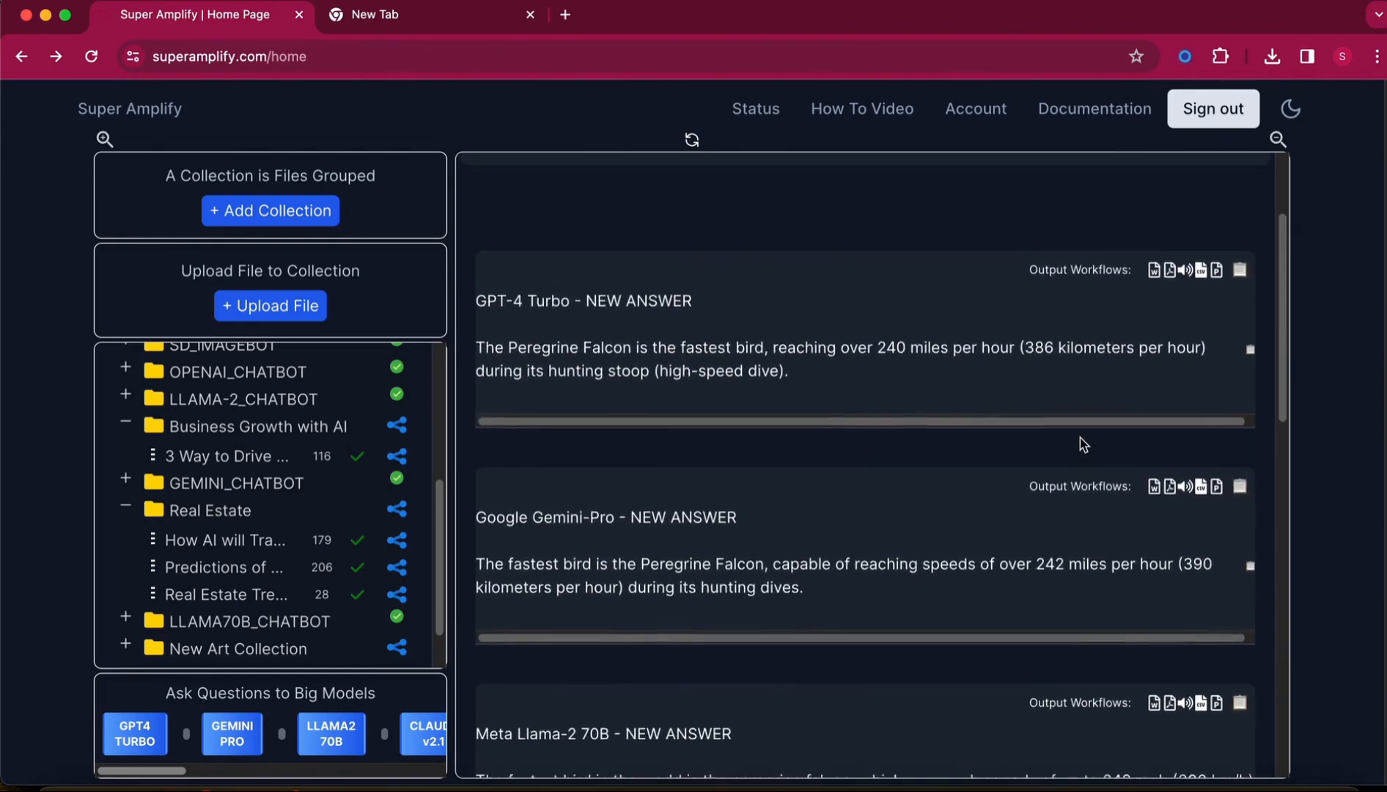
pyautogui.scroll(-7, 1081, 440)
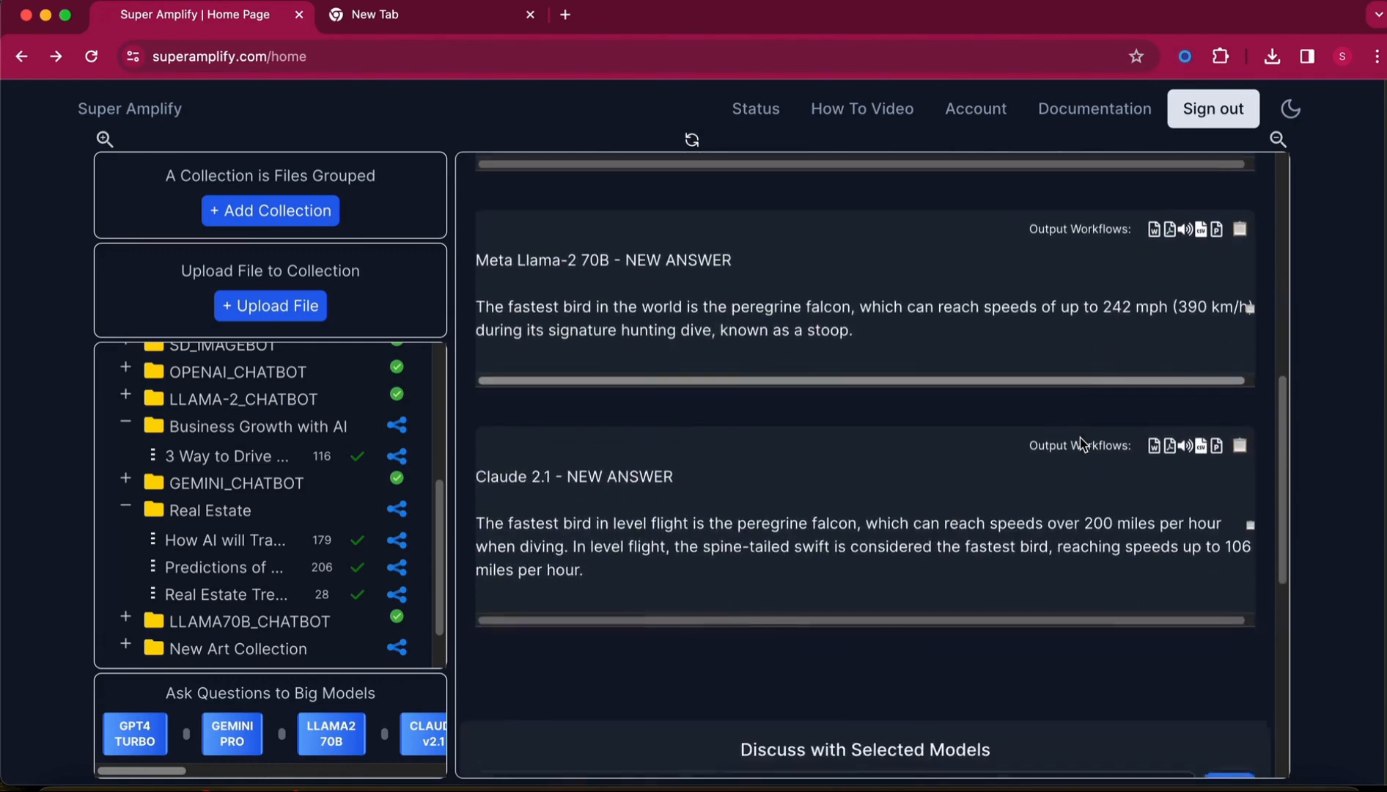
pyautogui.scroll(10, 1081, 440)
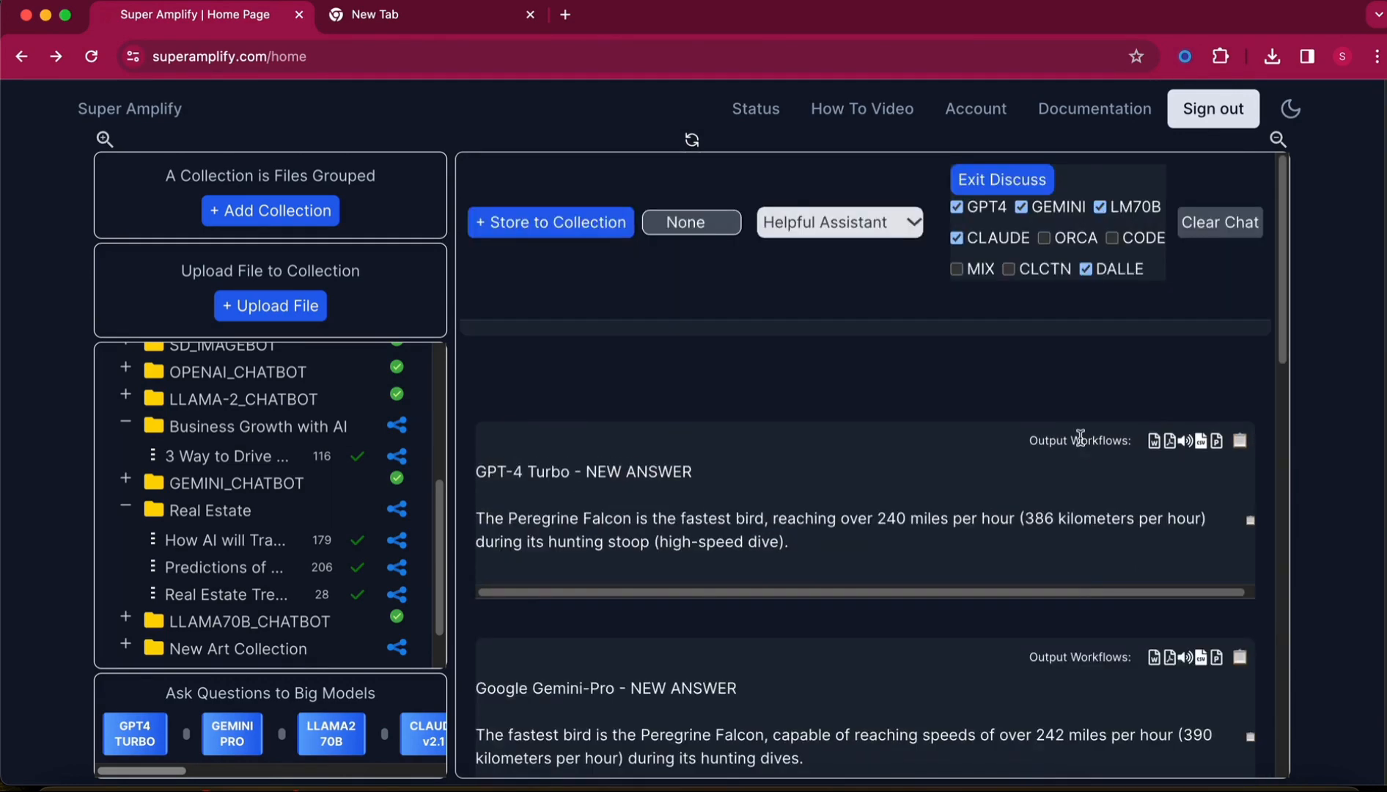
pyautogui.scroll(-10, 1081, 438)
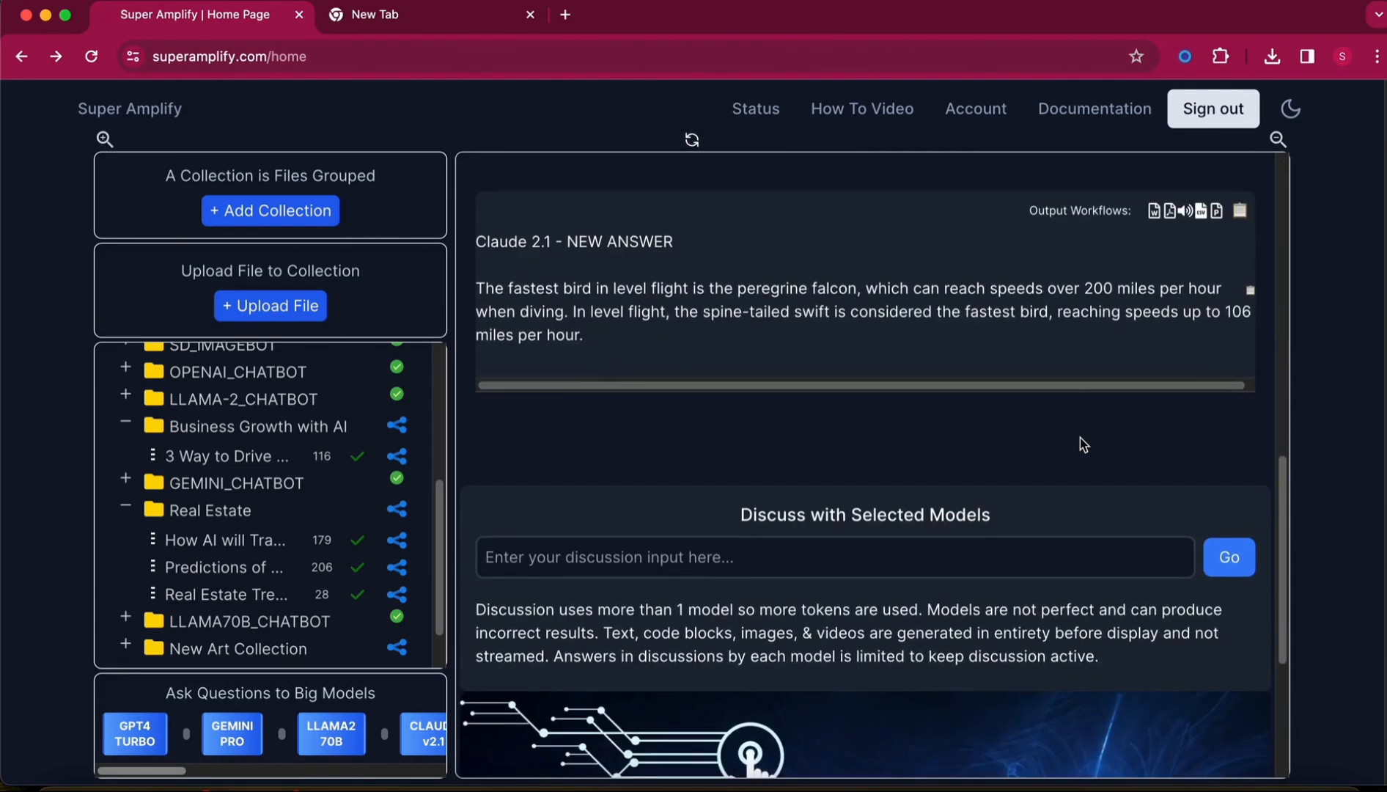
pyautogui.scroll(10, 1081, 438)
pyautogui.scroll(-10, 1081, 440)
pyautogui.scroll(3, 1027, 477)
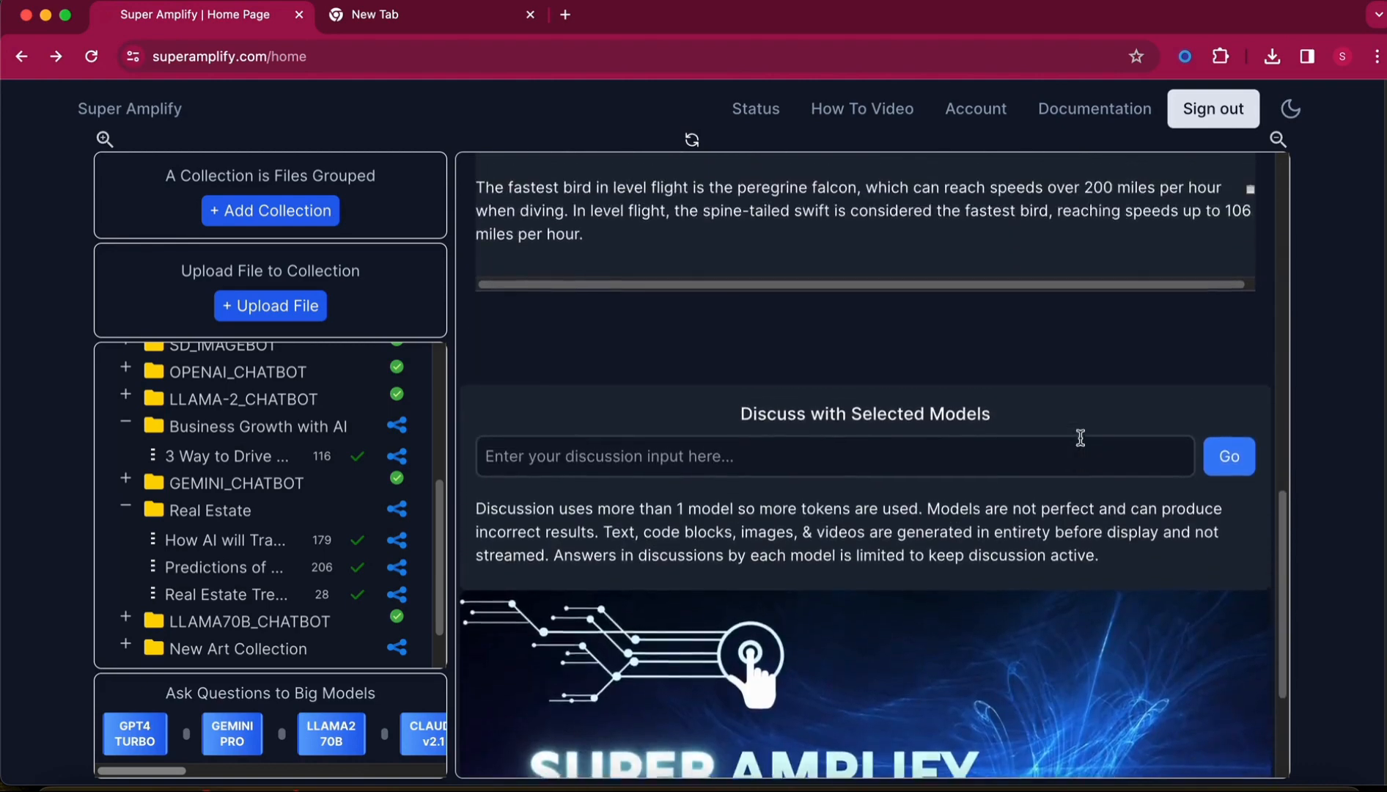
# Submit the follow-up question "is there other fast birds" to the selected discussion models
pyautogui.click(978, 516)
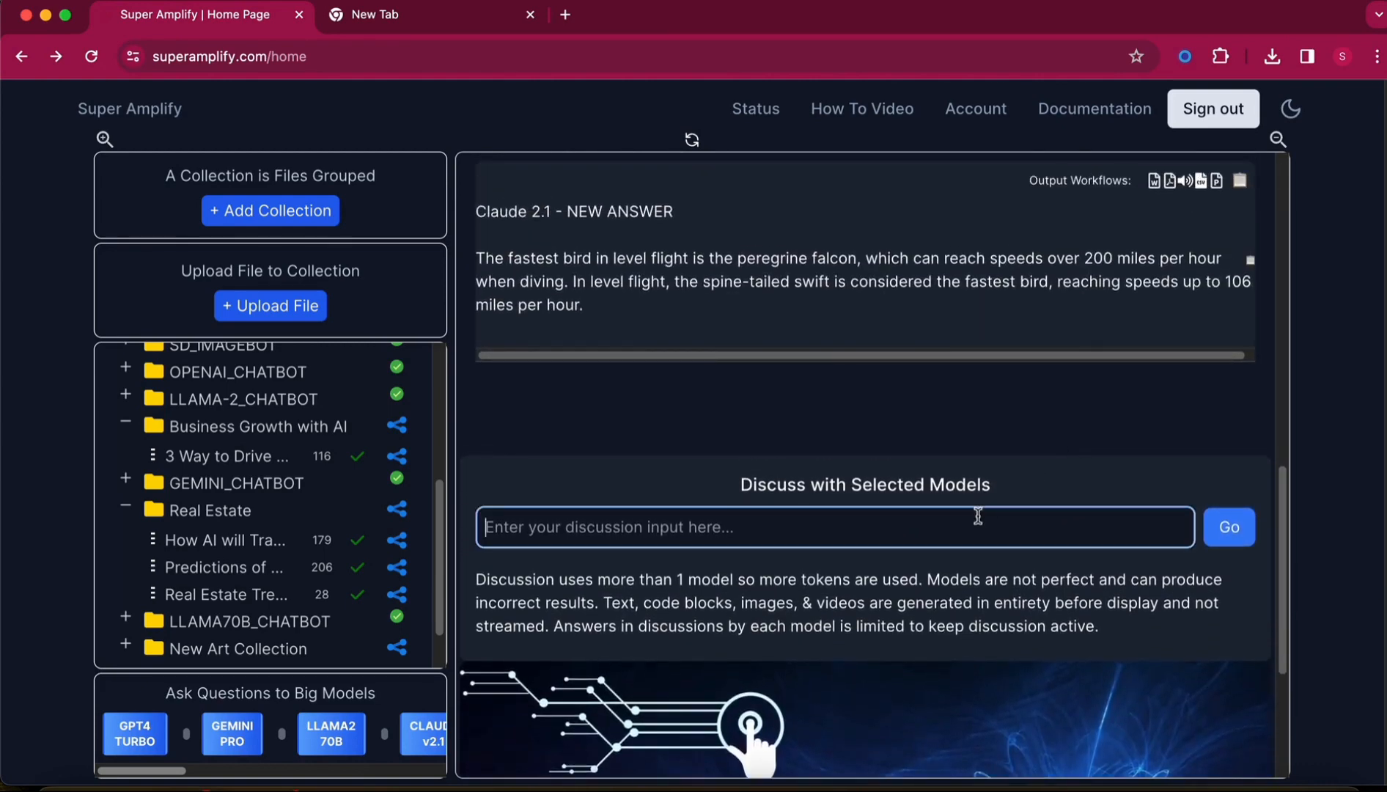
pyautogui.write('is there ')
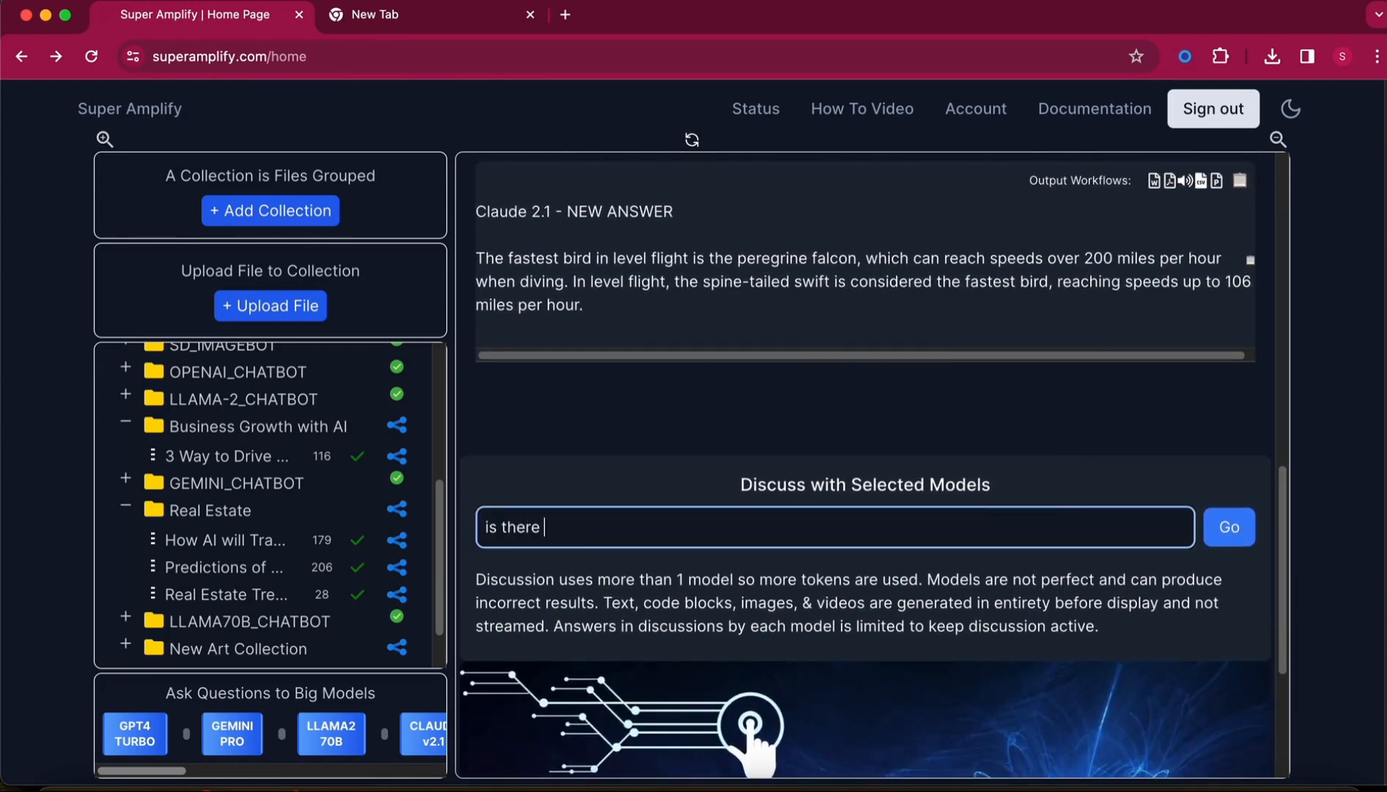
pyautogui.write('other fast fbirds')
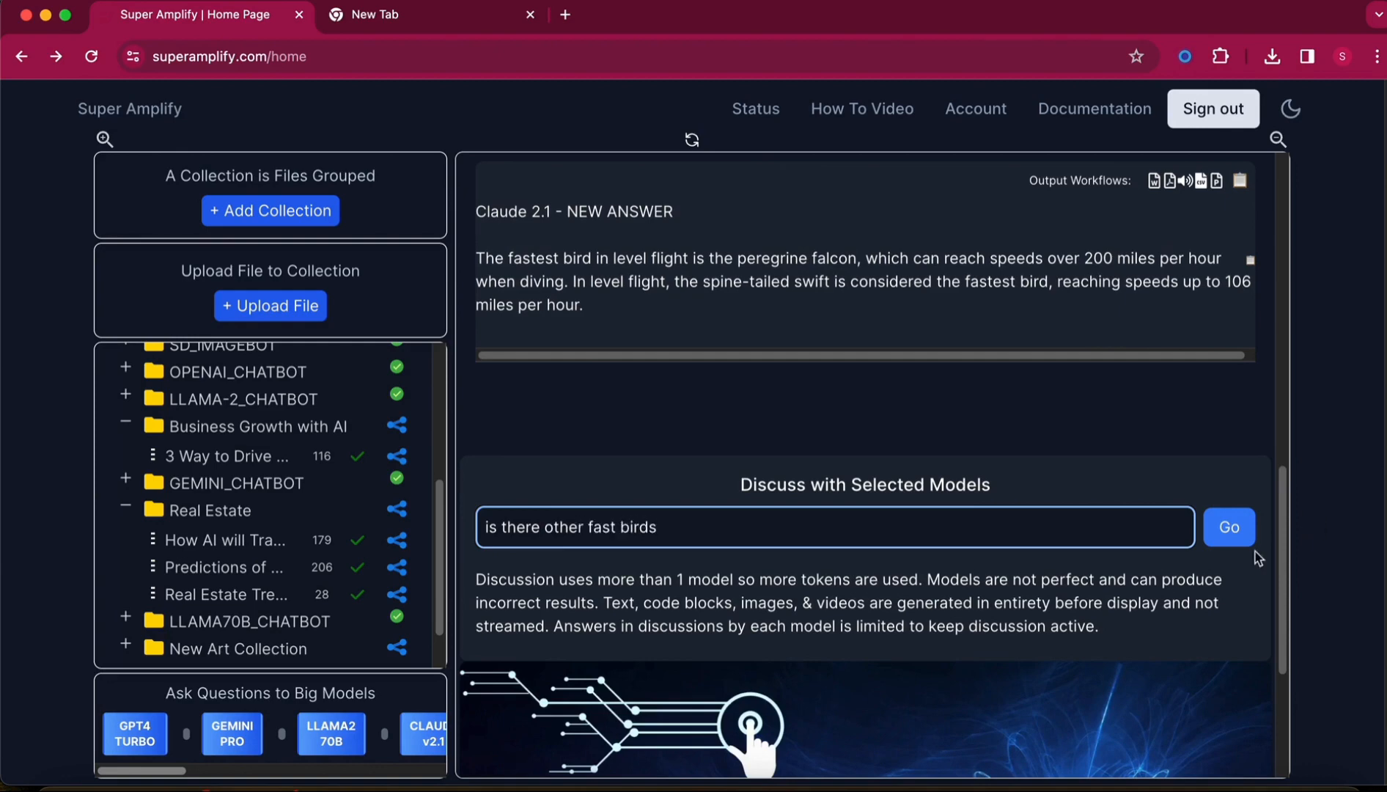
pyautogui.click(1239, 547)
# Examine the previous historical answers and compare each model's new answer to the follow-up question
pyautogui.scroll(12, 1038, 458)
pyautogui.scroll(-4, 1039, 458)
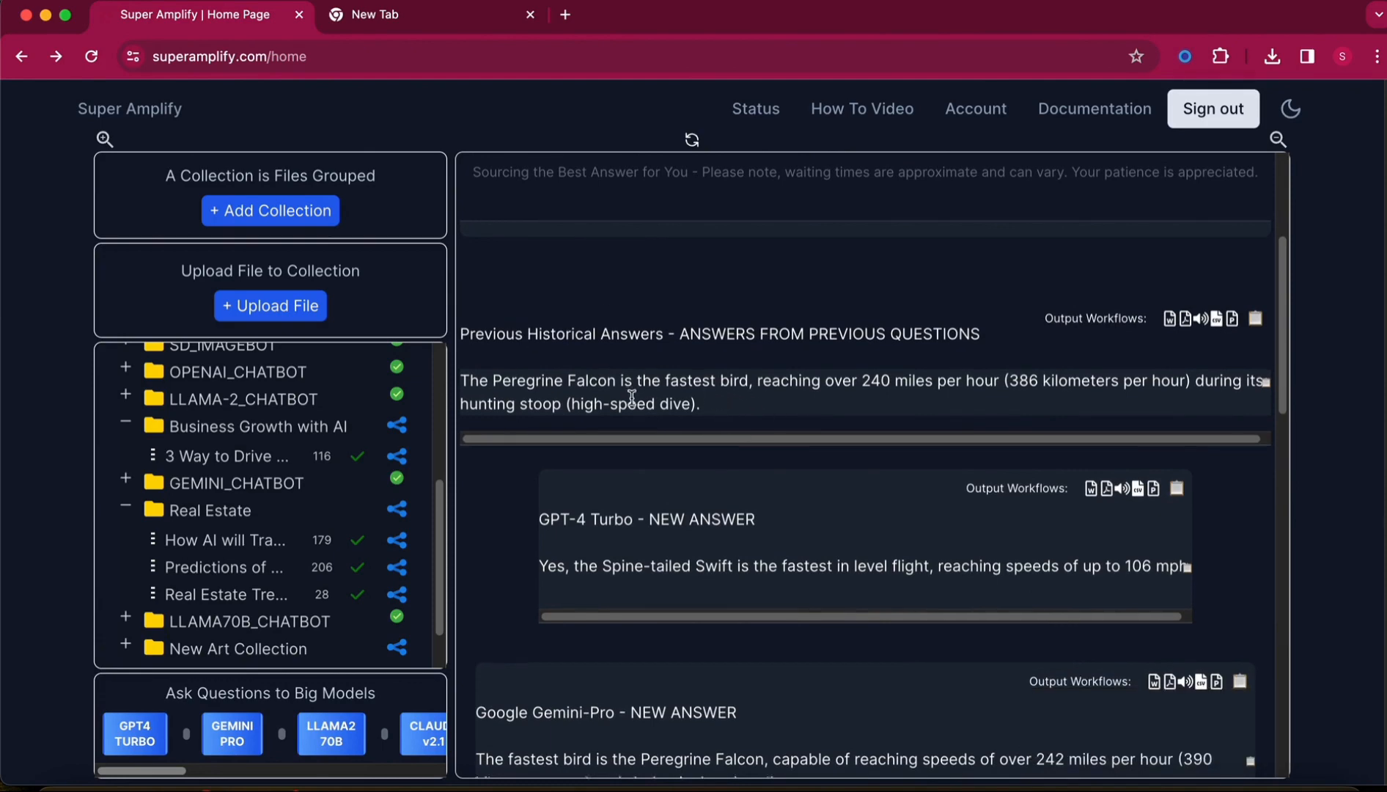
pyautogui.scroll(-2, 635, 406)
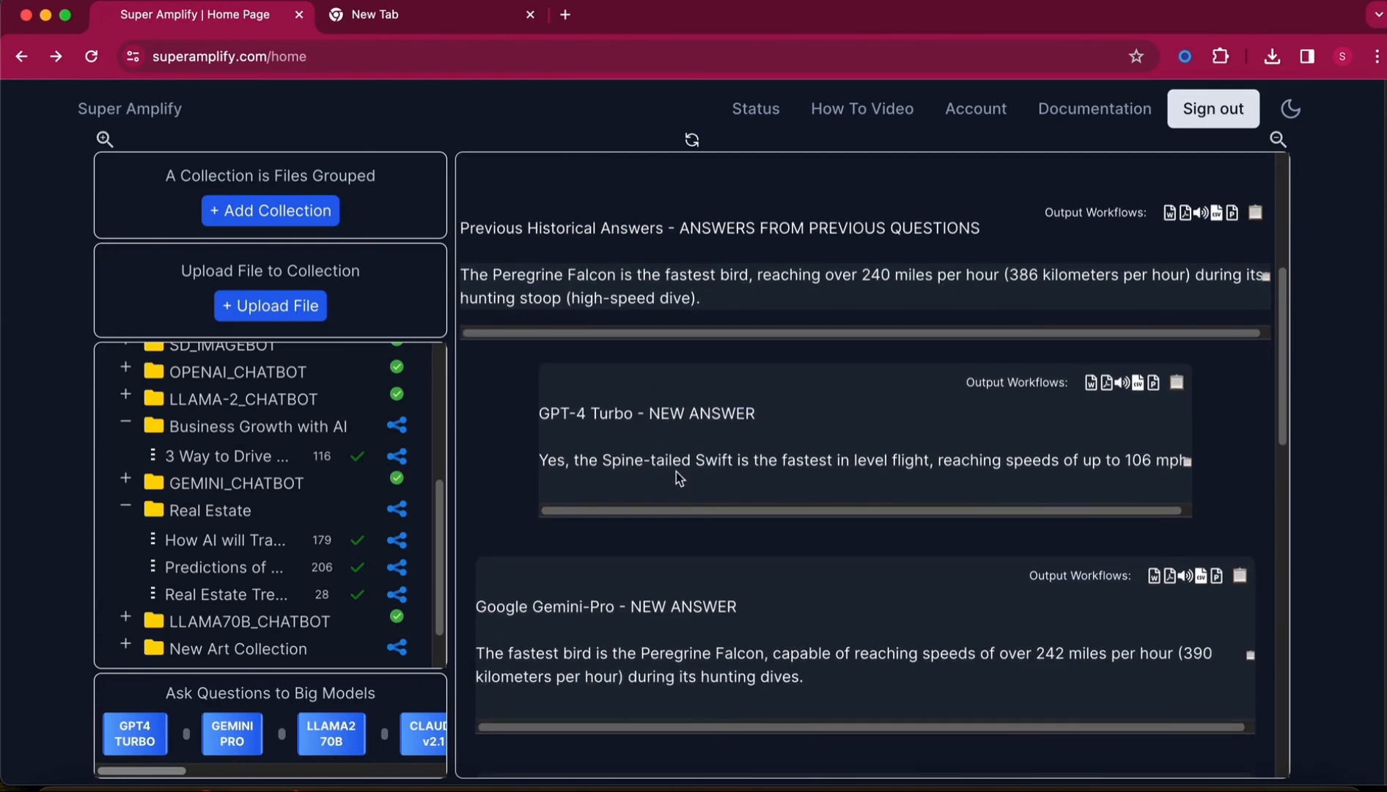
pyautogui.scroll(-3, 676, 471)
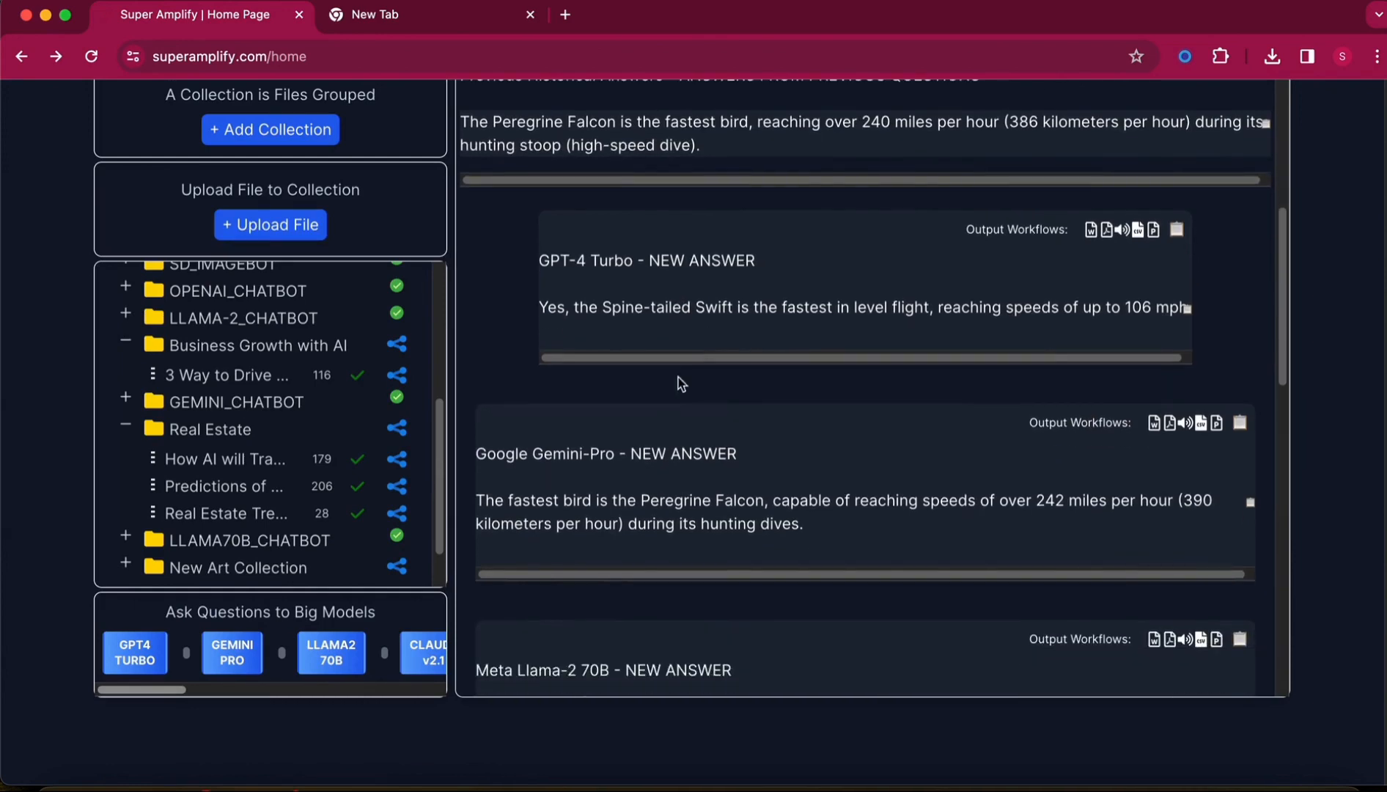
pyautogui.scroll(1, 796, 297)
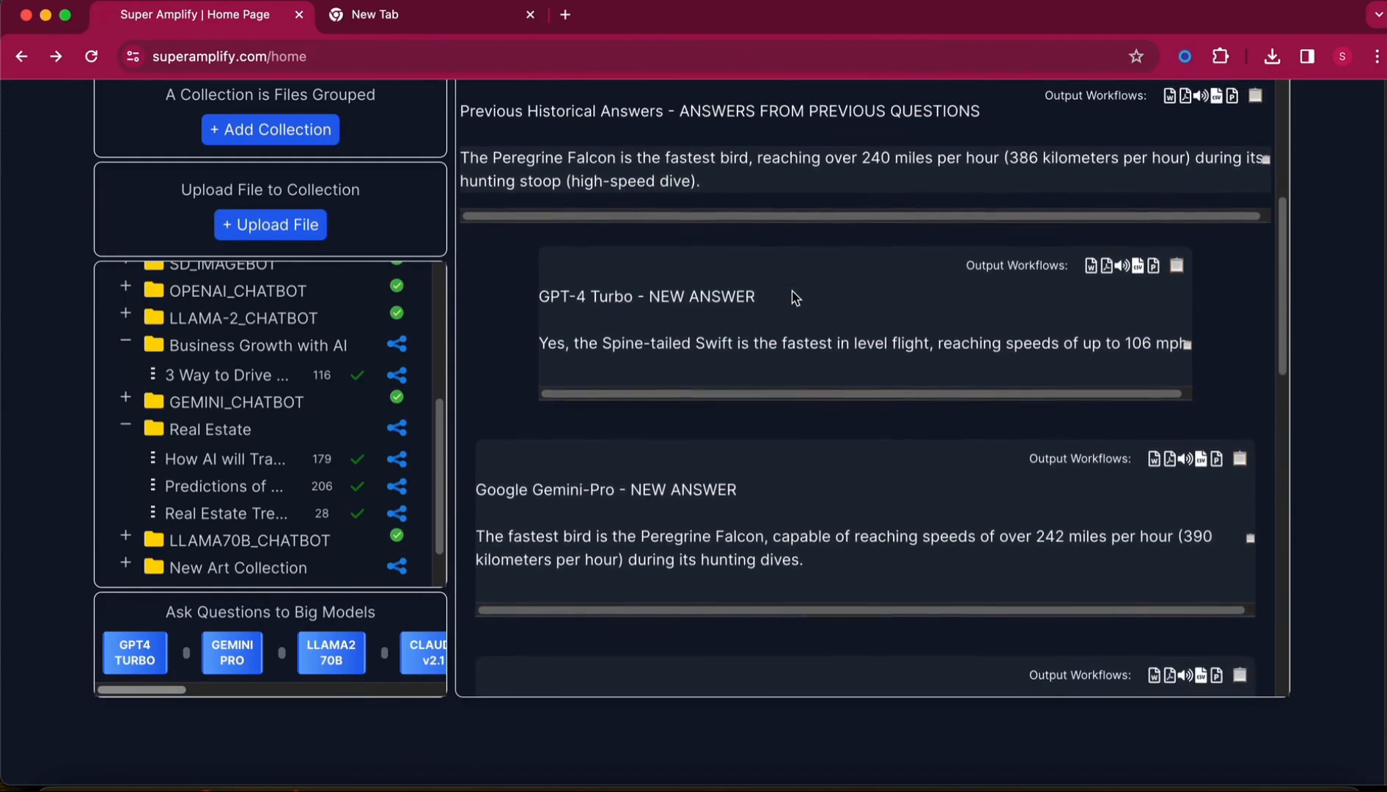
pyautogui.scroll(6, 794, 296)
pyautogui.scroll(-4, 793, 296)
pyautogui.scroll(-3, 792, 292)
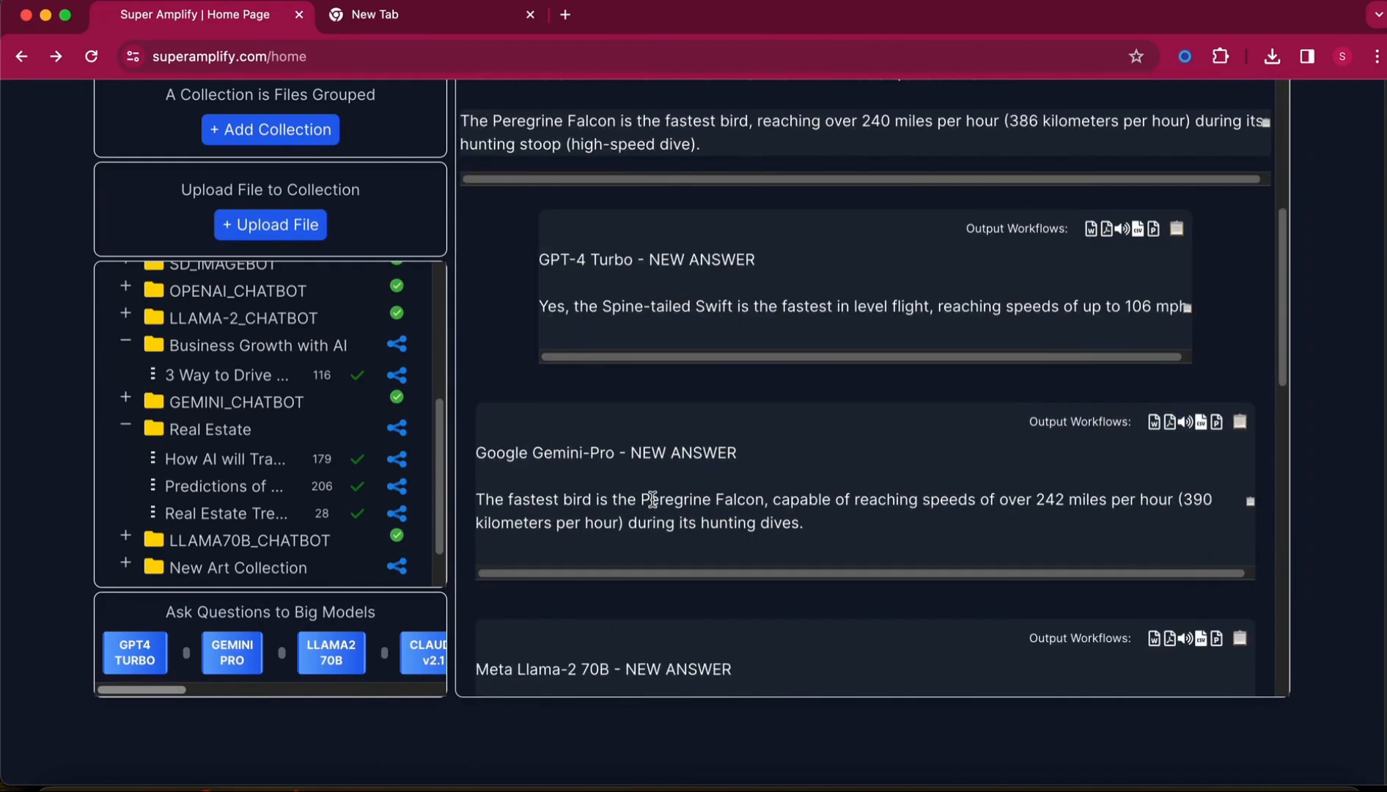
pyautogui.scroll(-6, 653, 499)
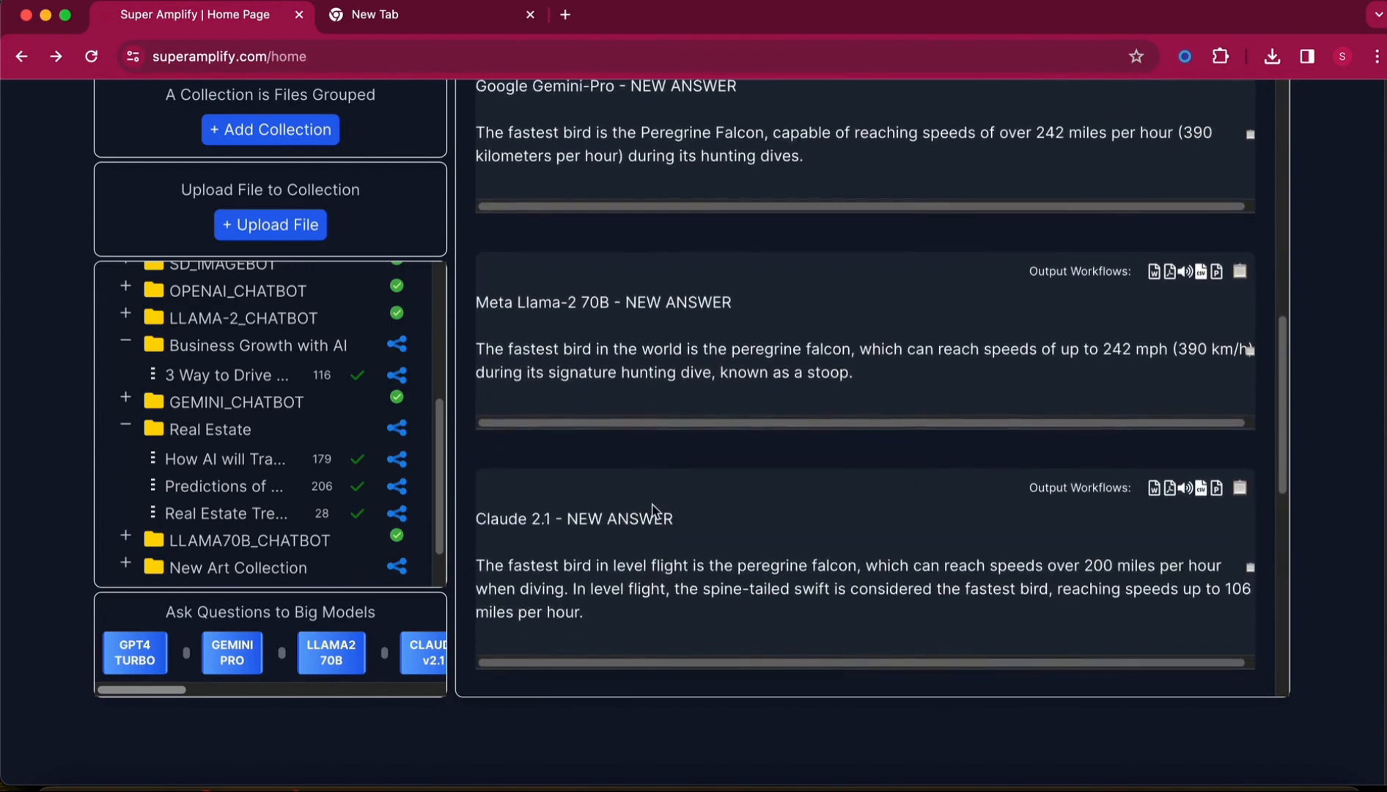
pyautogui.scroll(-2, 655, 511)
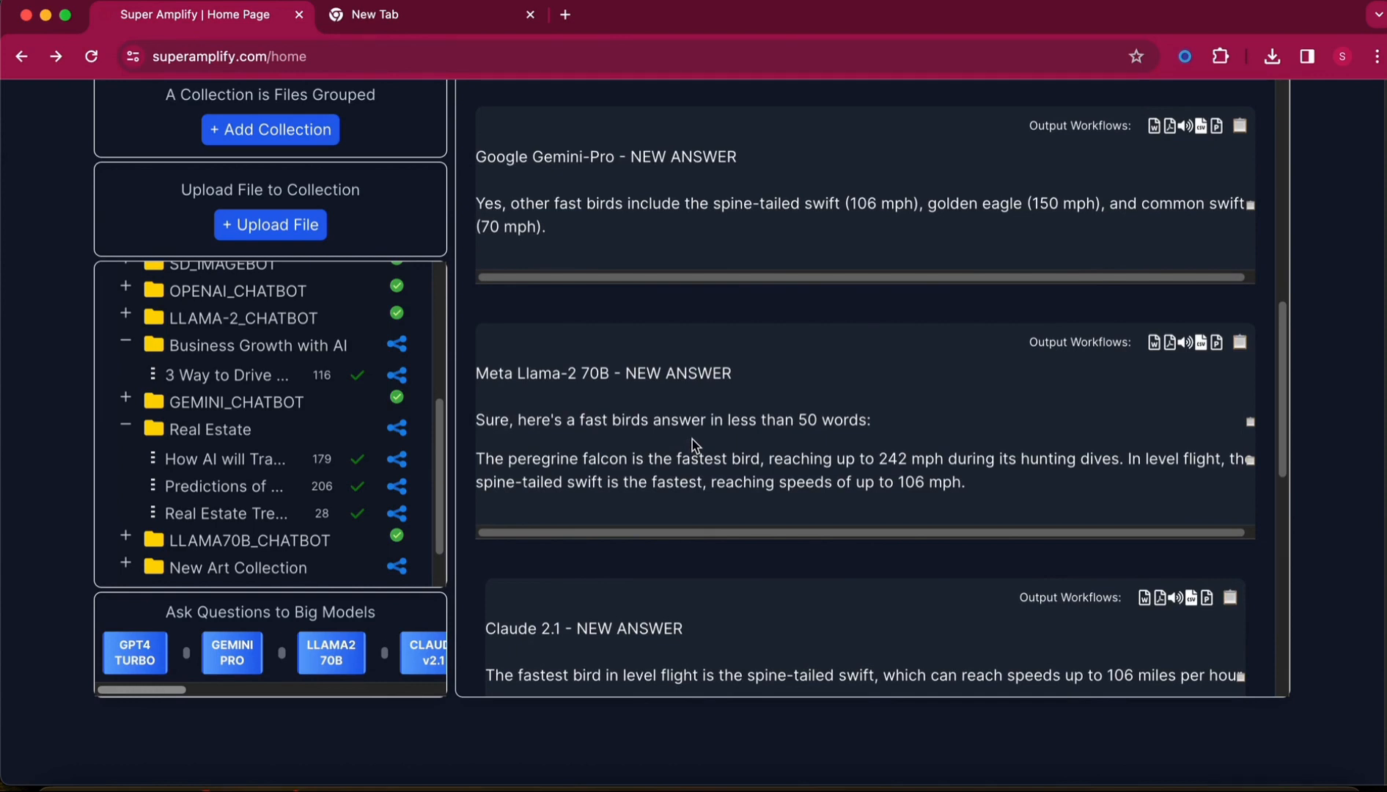
pyautogui.scroll(-3, 693, 444)
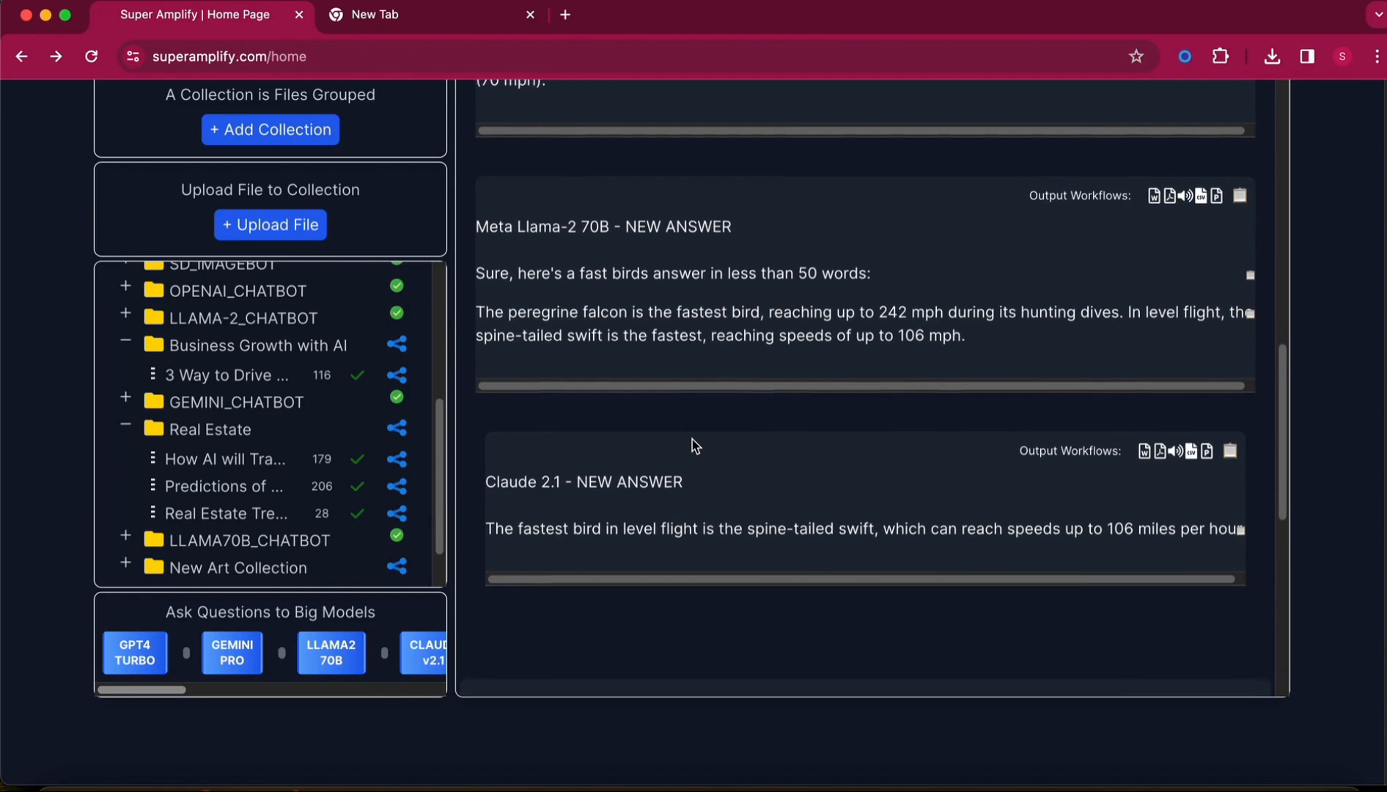
pyautogui.scroll(10, 693, 441)
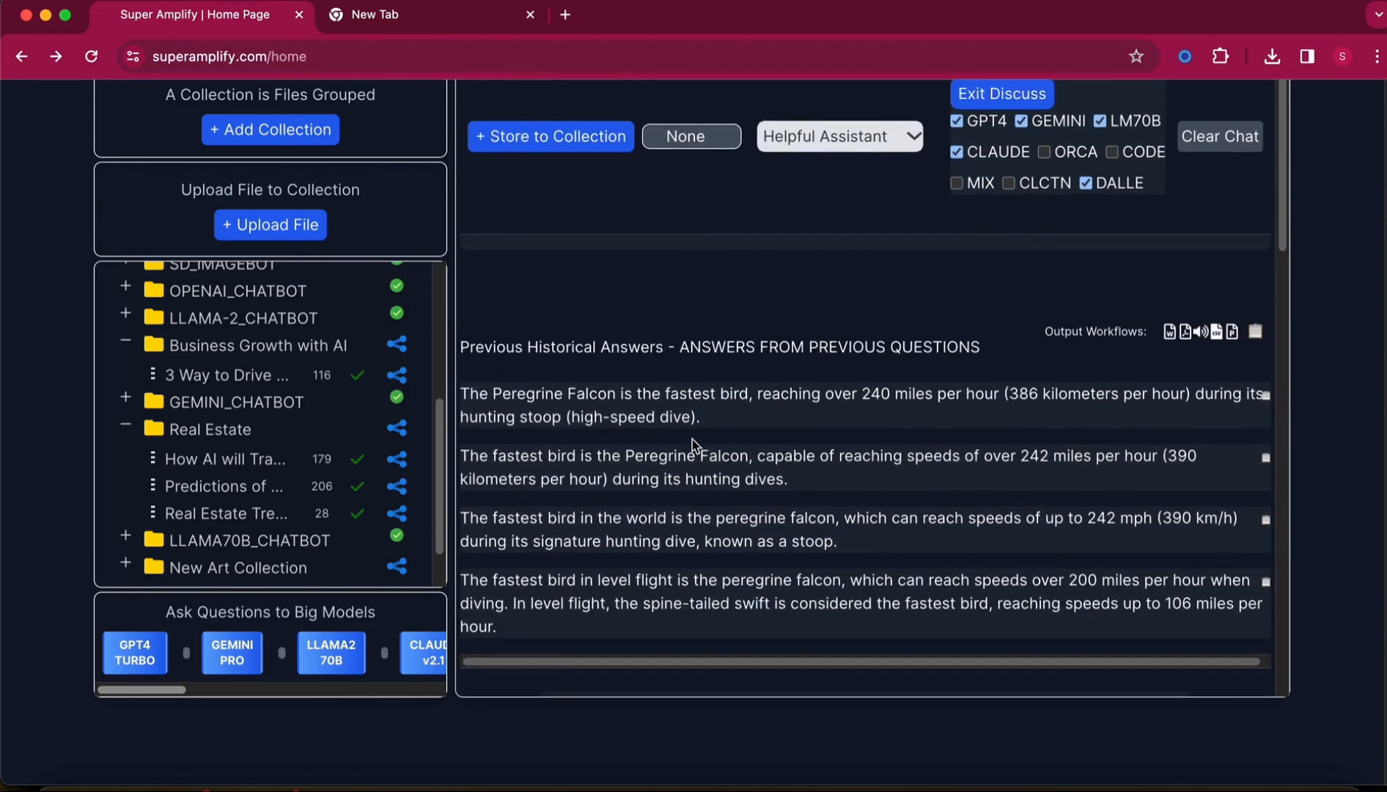
pyautogui.scroll(-5, 696, 444)
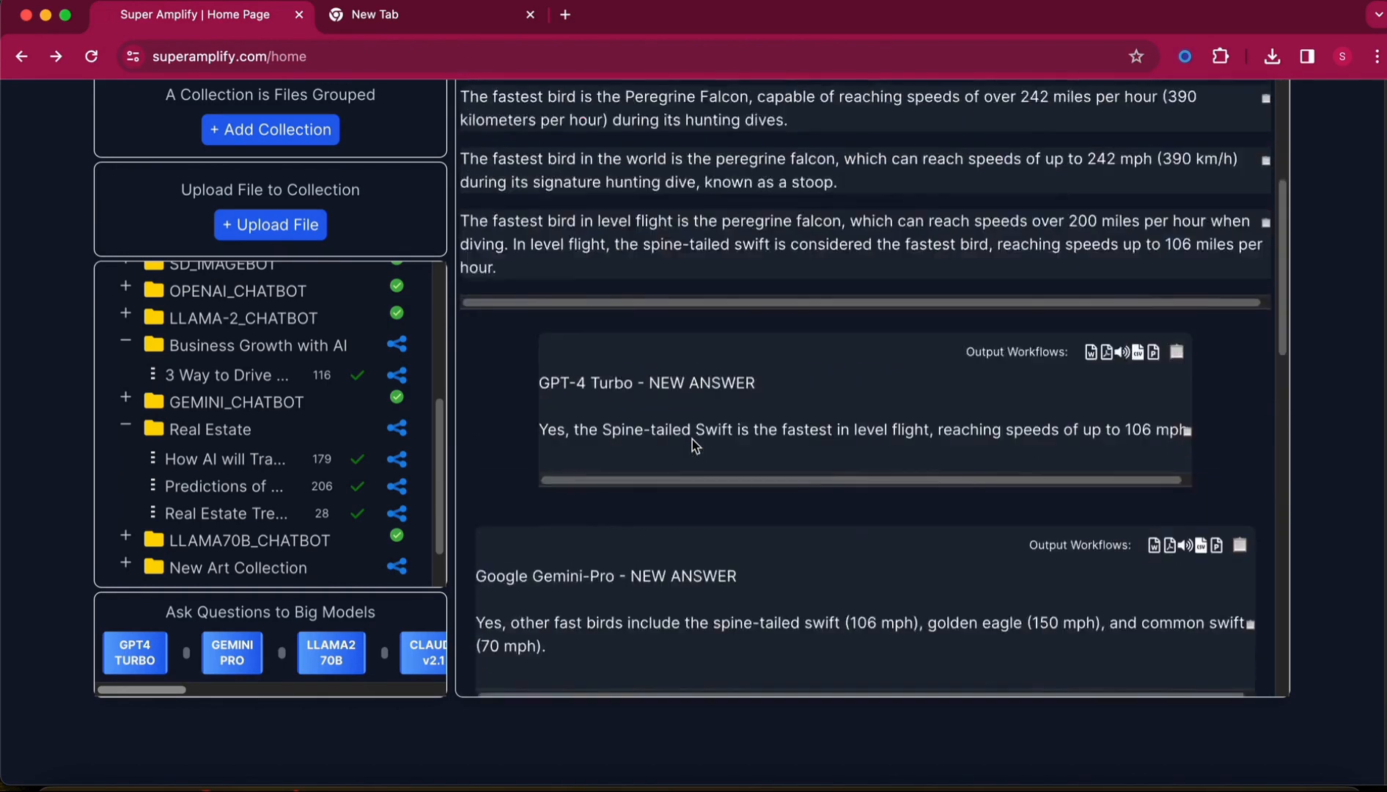
# Exit the multi-model discussion and return to the main command view
pyautogui.scroll(5, 693, 440)
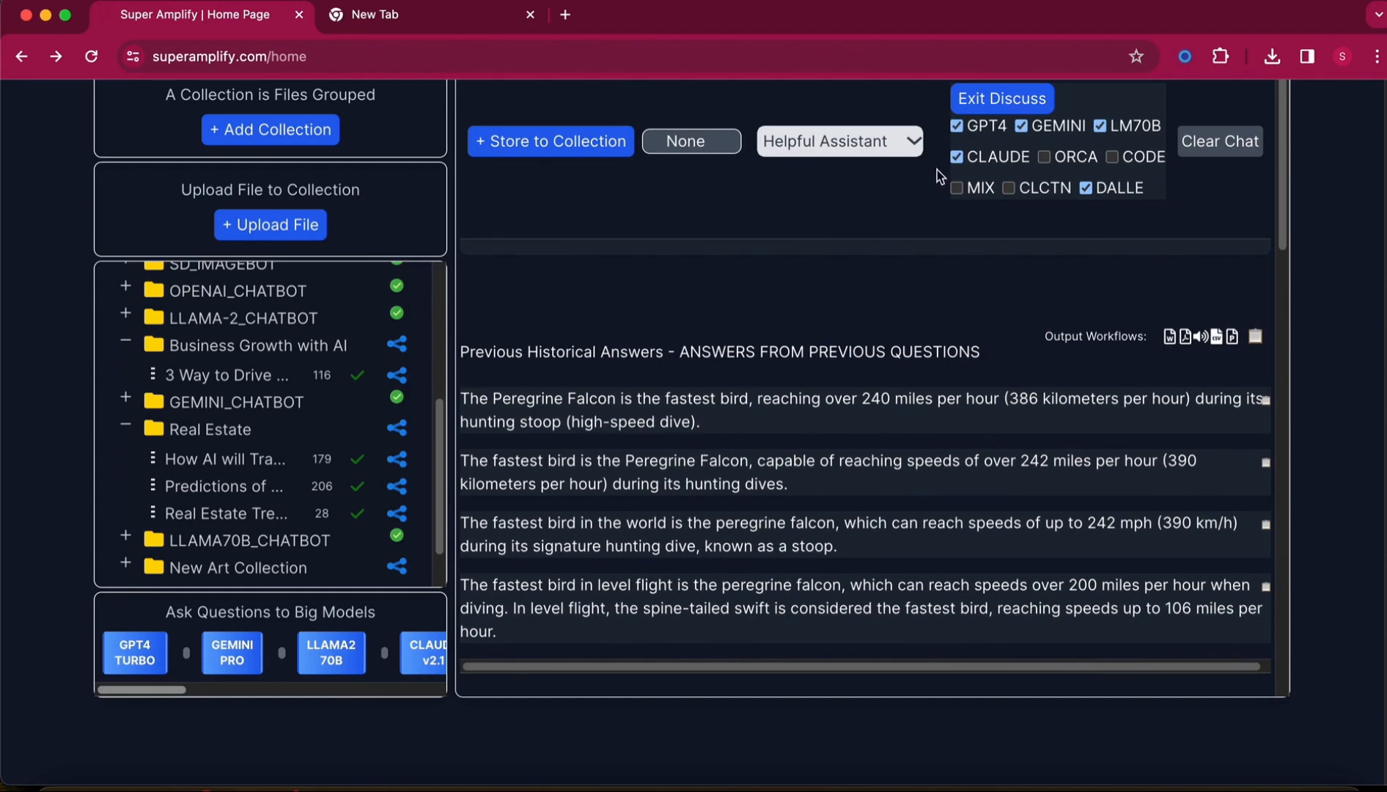
pyautogui.click(990, 99)
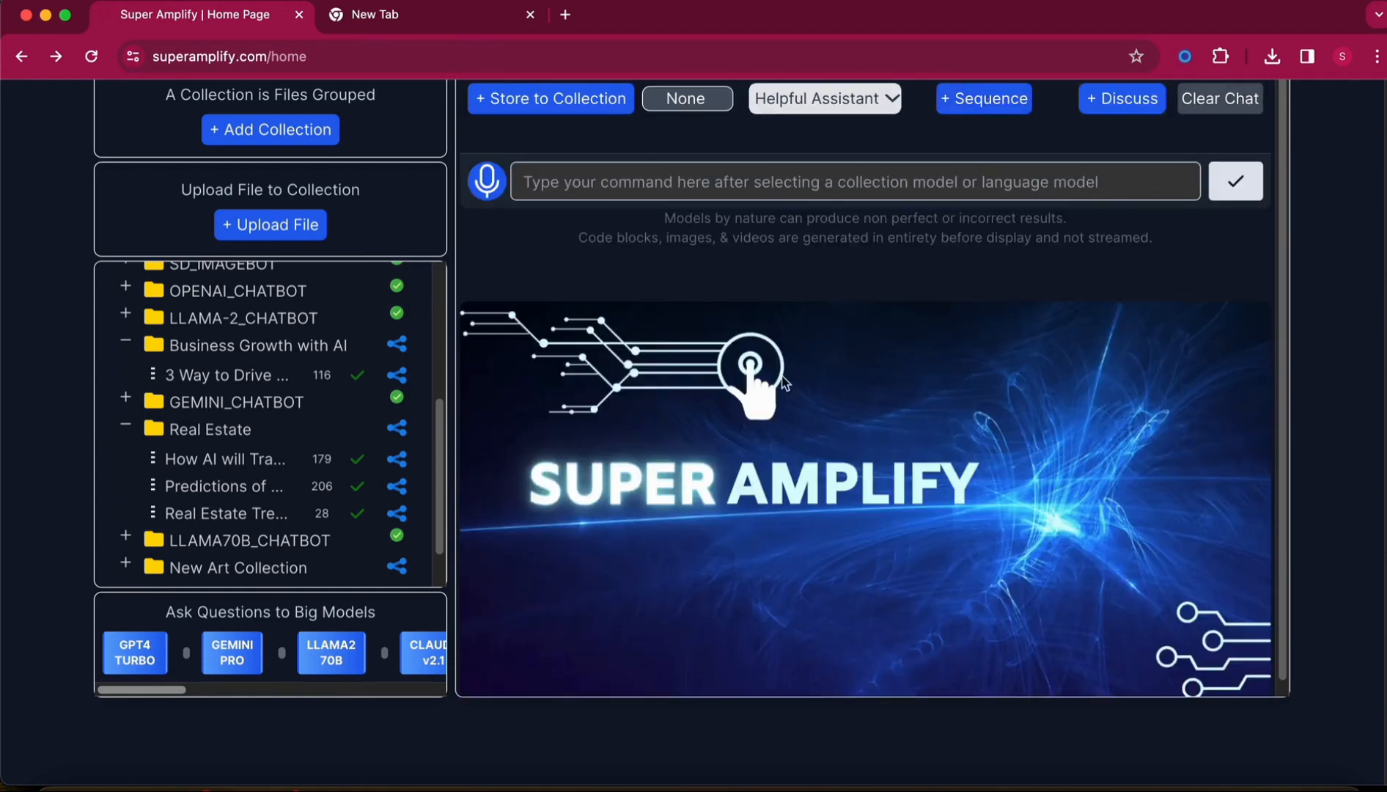
pyautogui.scroll(2, 709, 472)
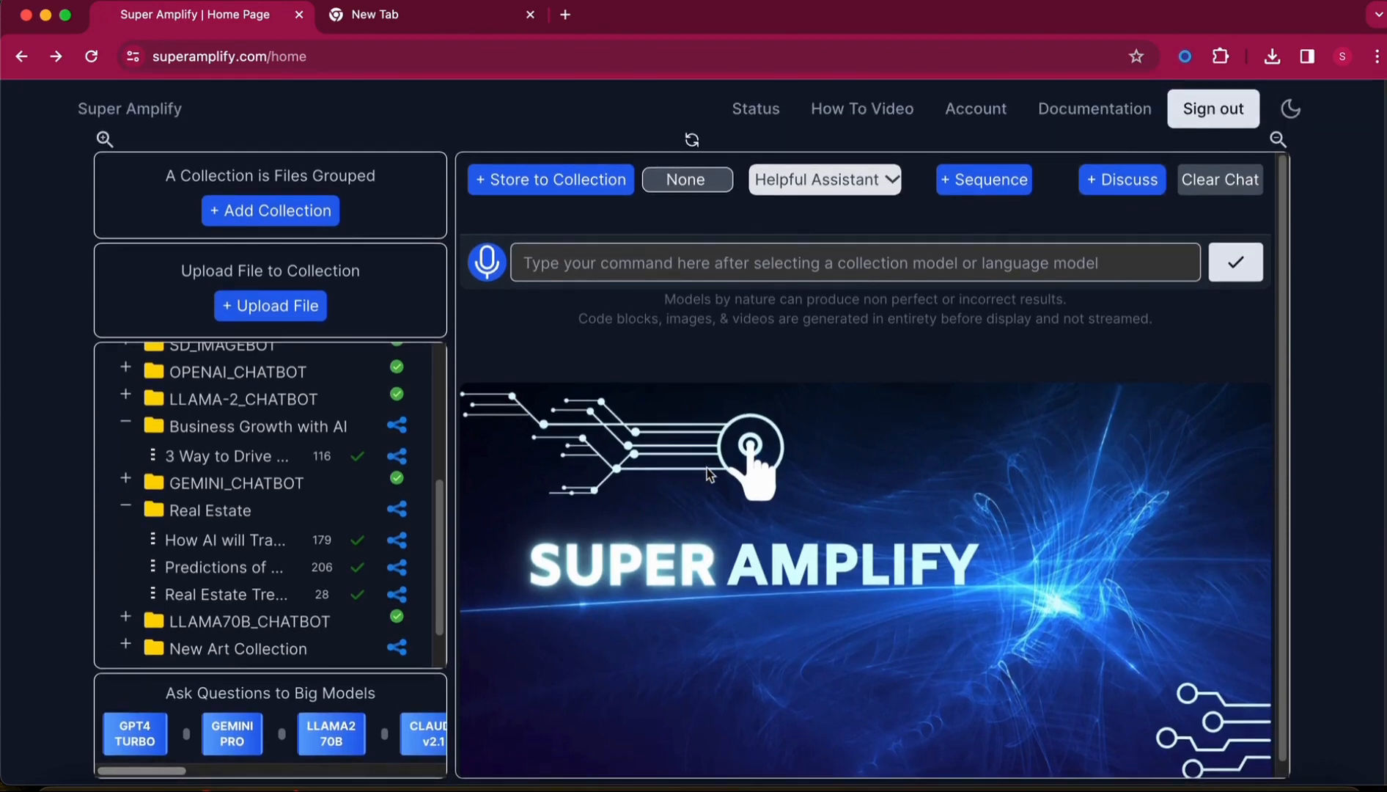
# Look through the available assistant personas and close the list without choosing a different one
pyautogui.click(887, 185)
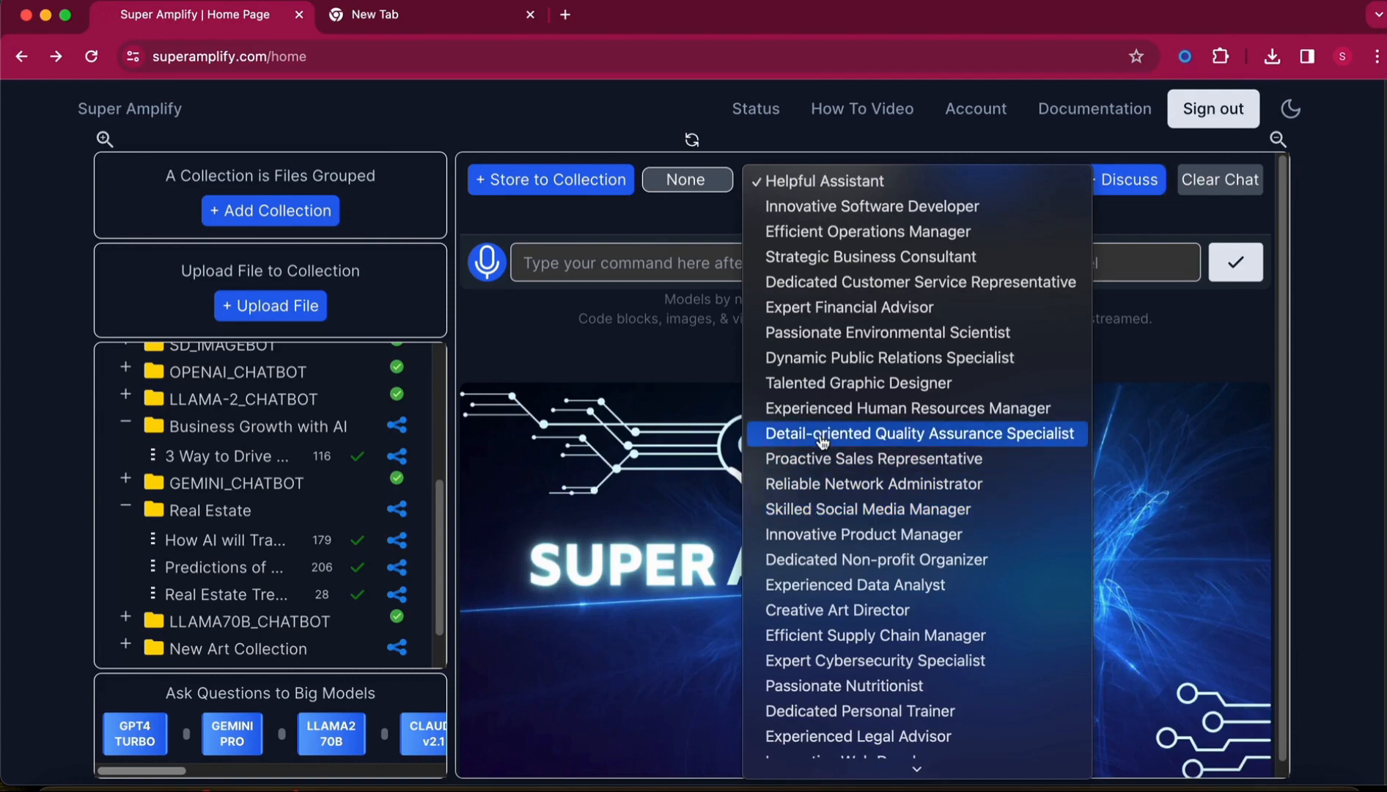
pyautogui.scroll(-10, 832, 429)
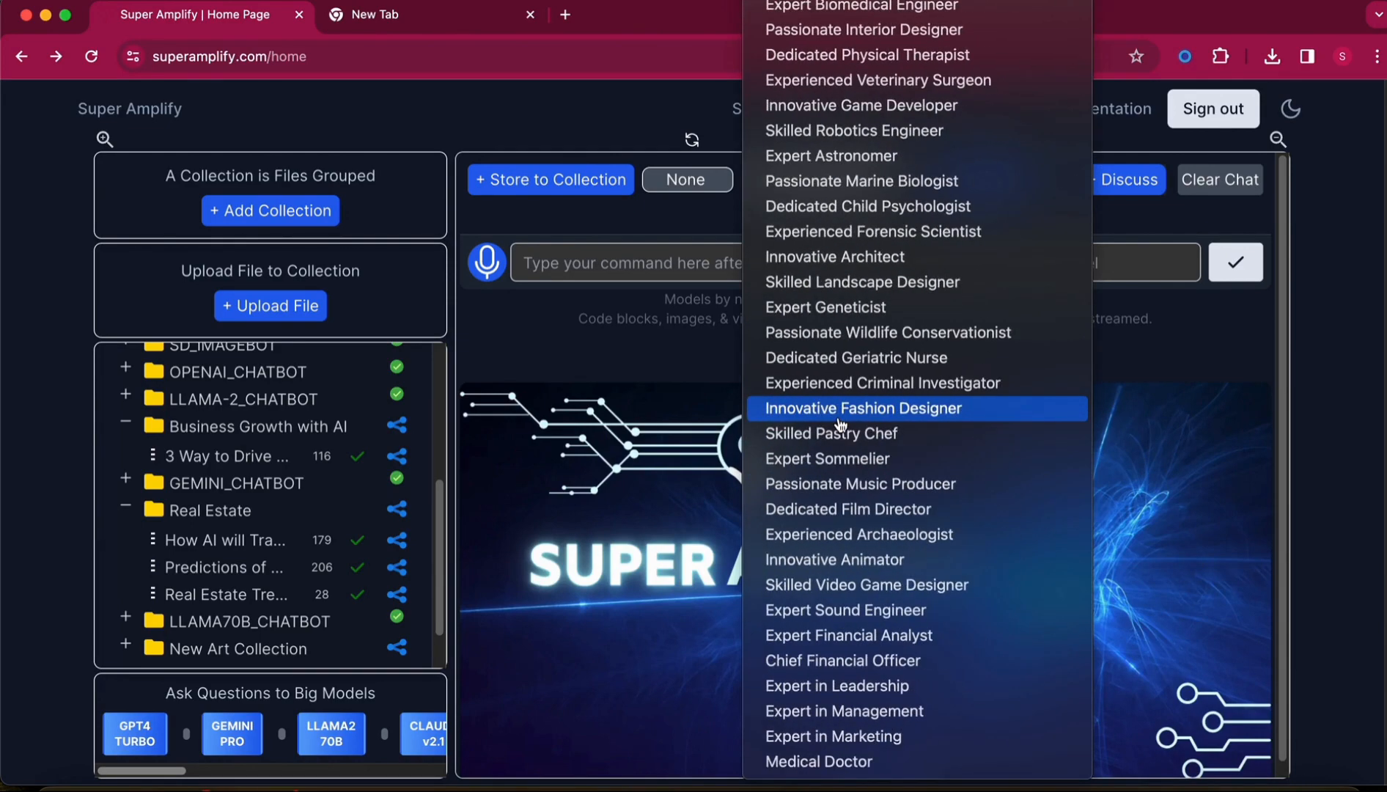
pyautogui.scroll(5, 841, 425)
pyautogui.click(553, 378)
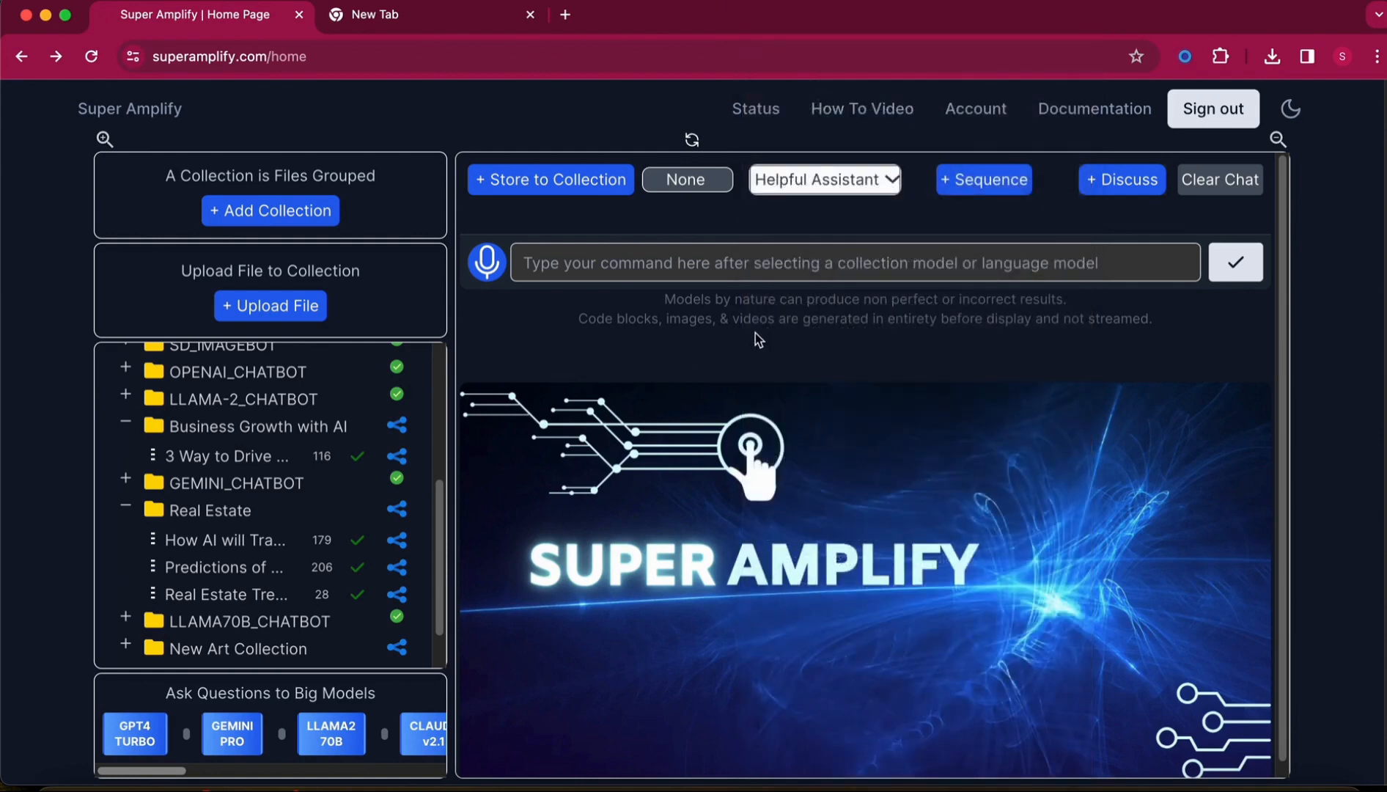
# Look over the question history, the public collections open for subscription and the marketplace collections on the home page
pyautogui.scroll(-3, 646, 560)
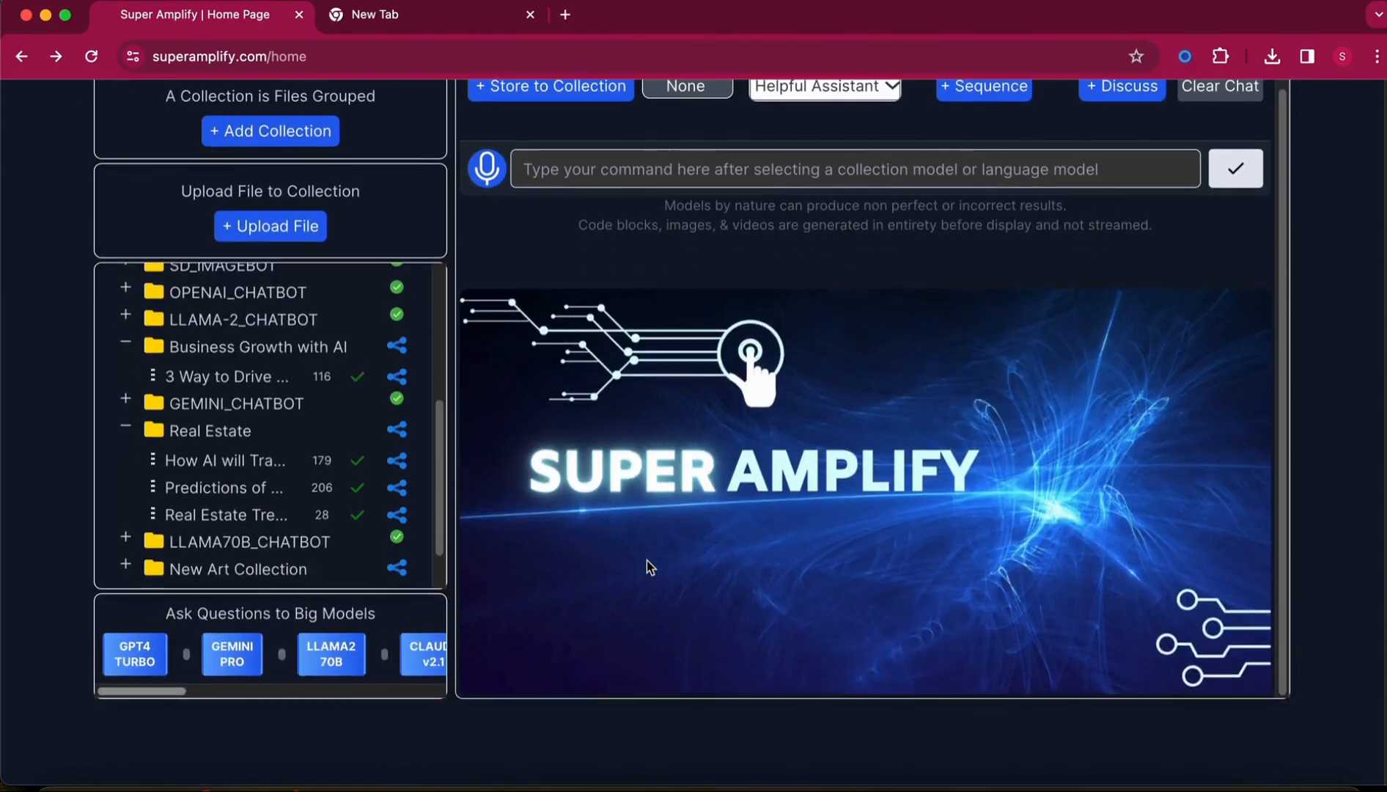
pyautogui.scroll(-10, 647, 560)
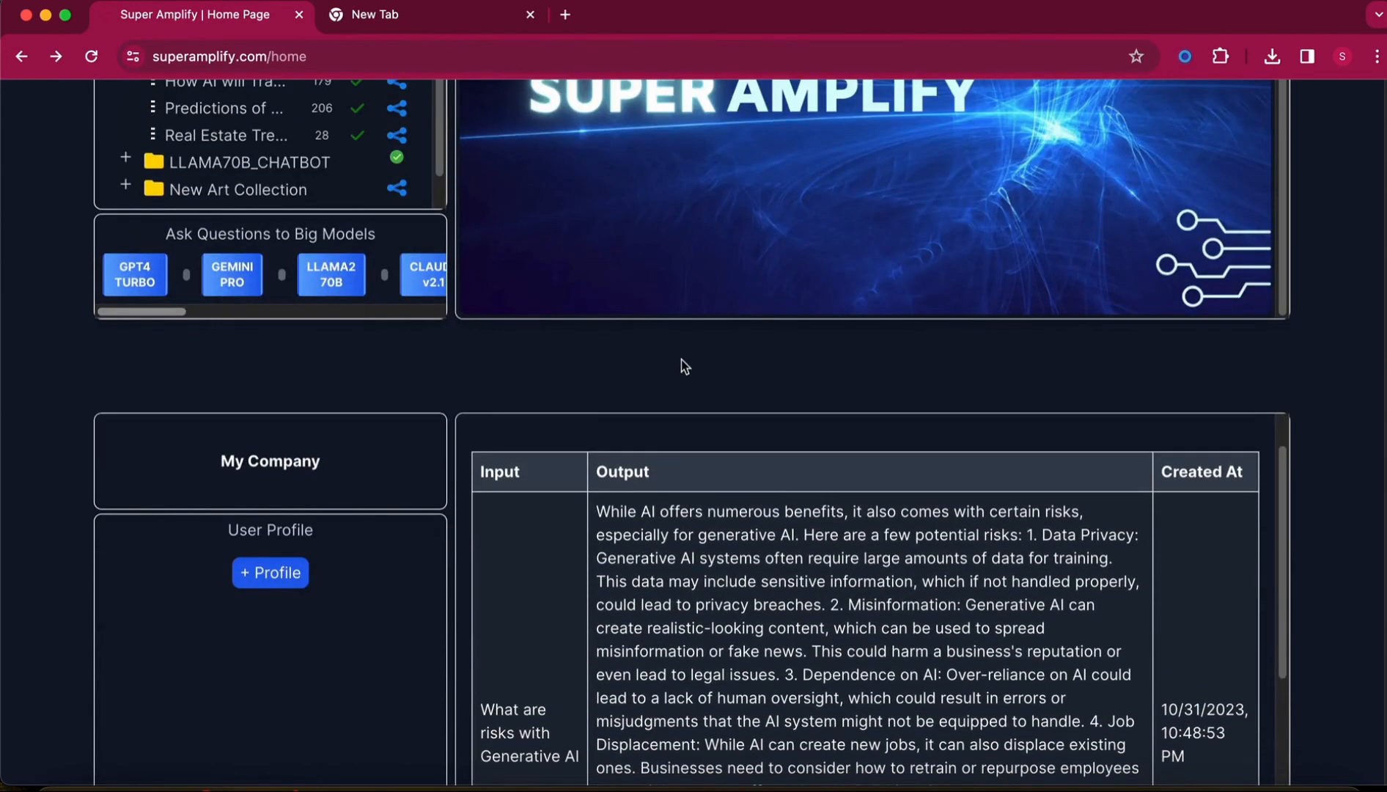
pyautogui.scroll(-20, 398, 705)
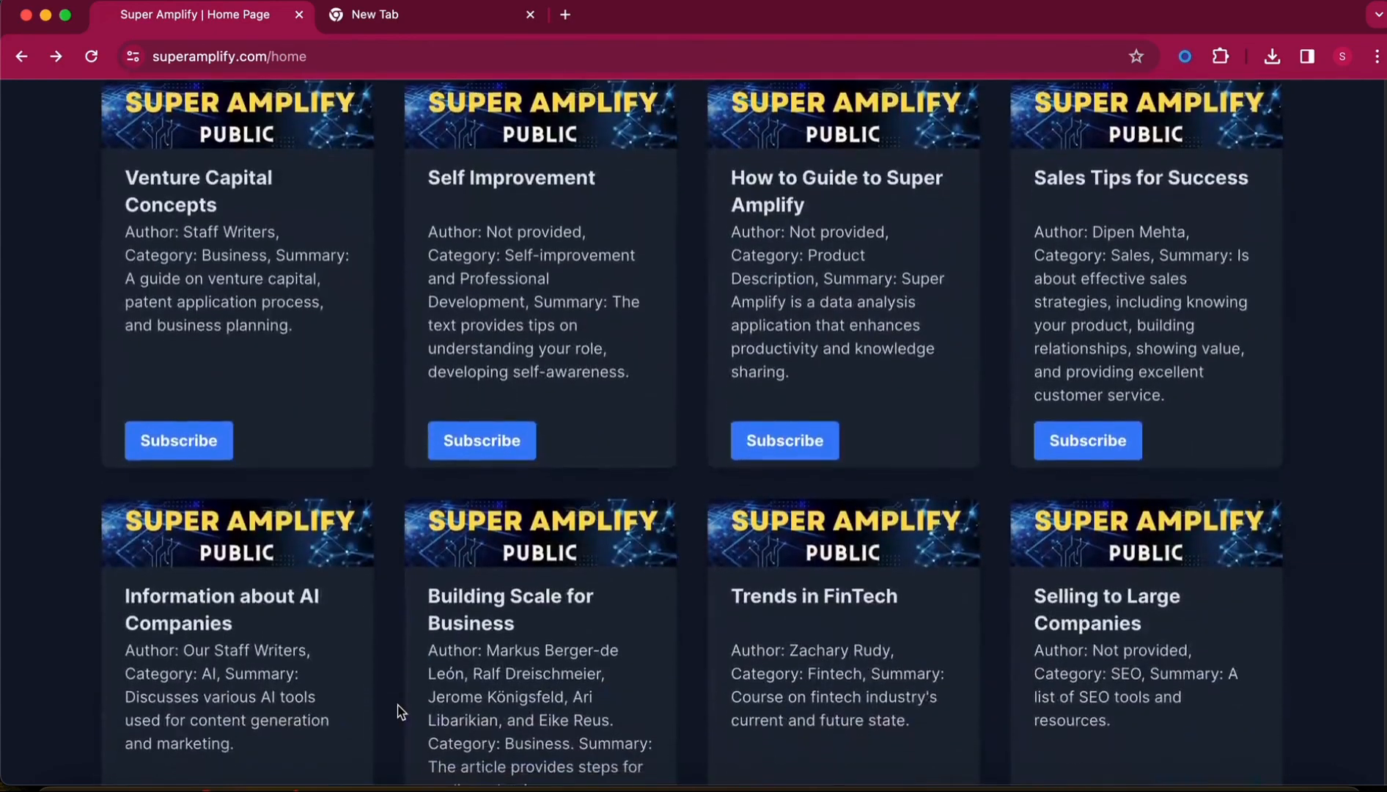
pyautogui.scroll(-20, 397, 710)
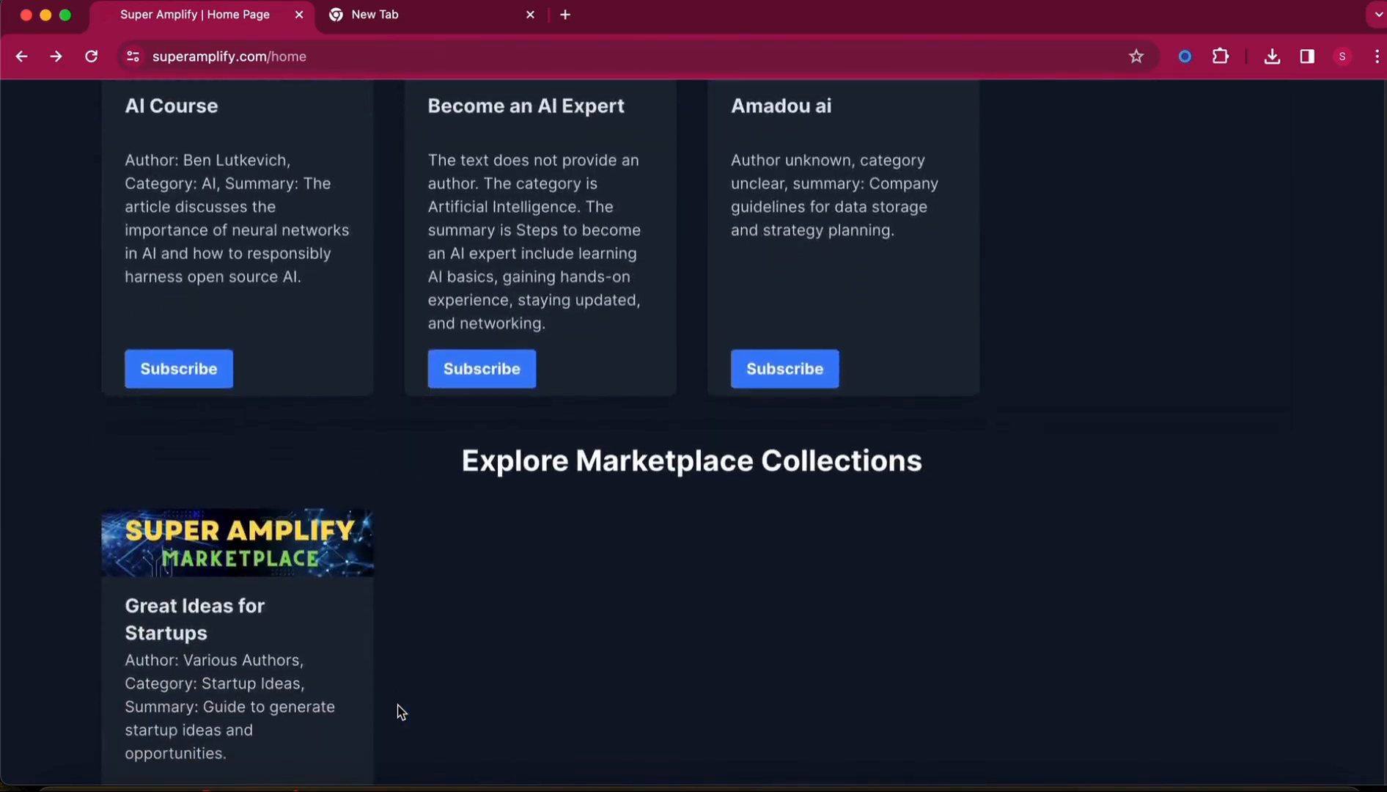
pyautogui.scroll(-10, 402, 711)
pyautogui.scroll(20, 402, 712)
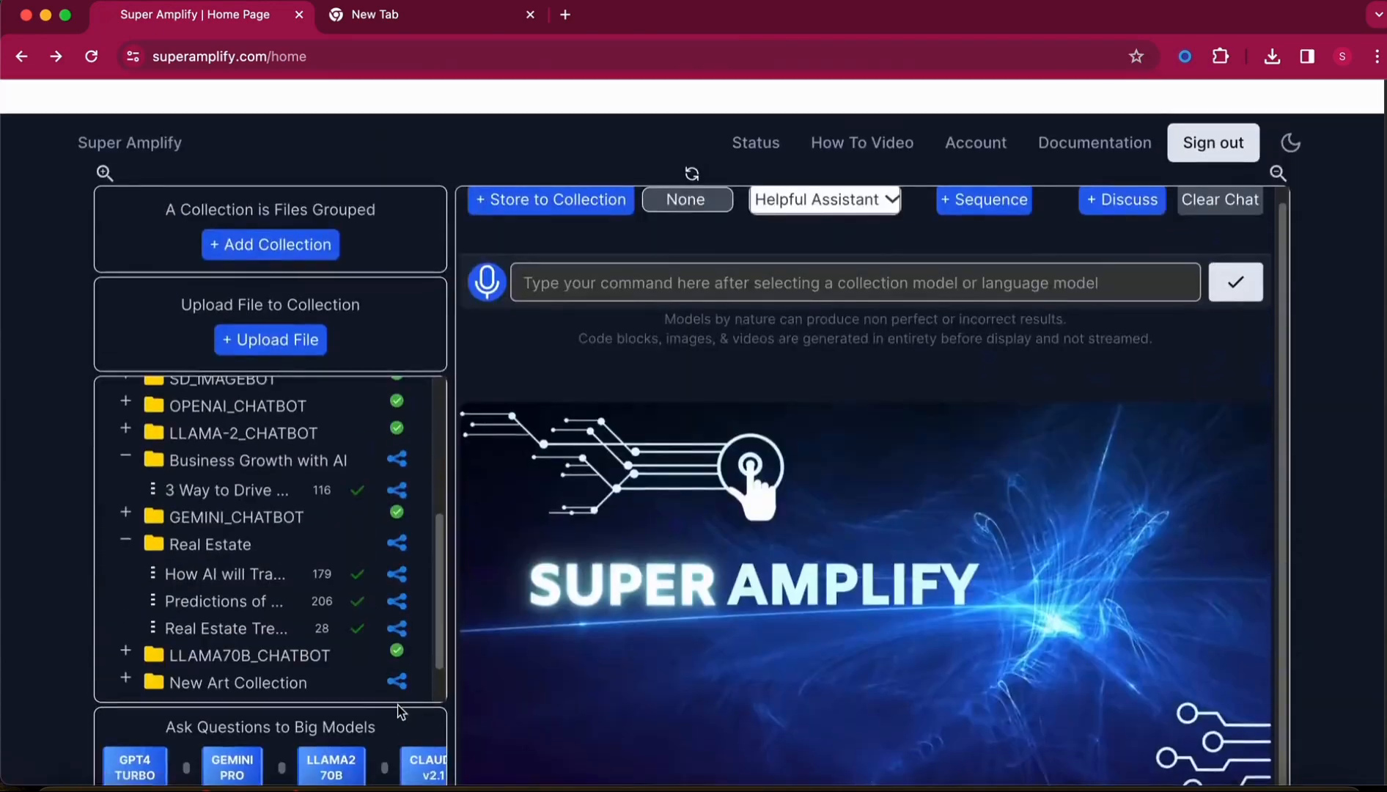